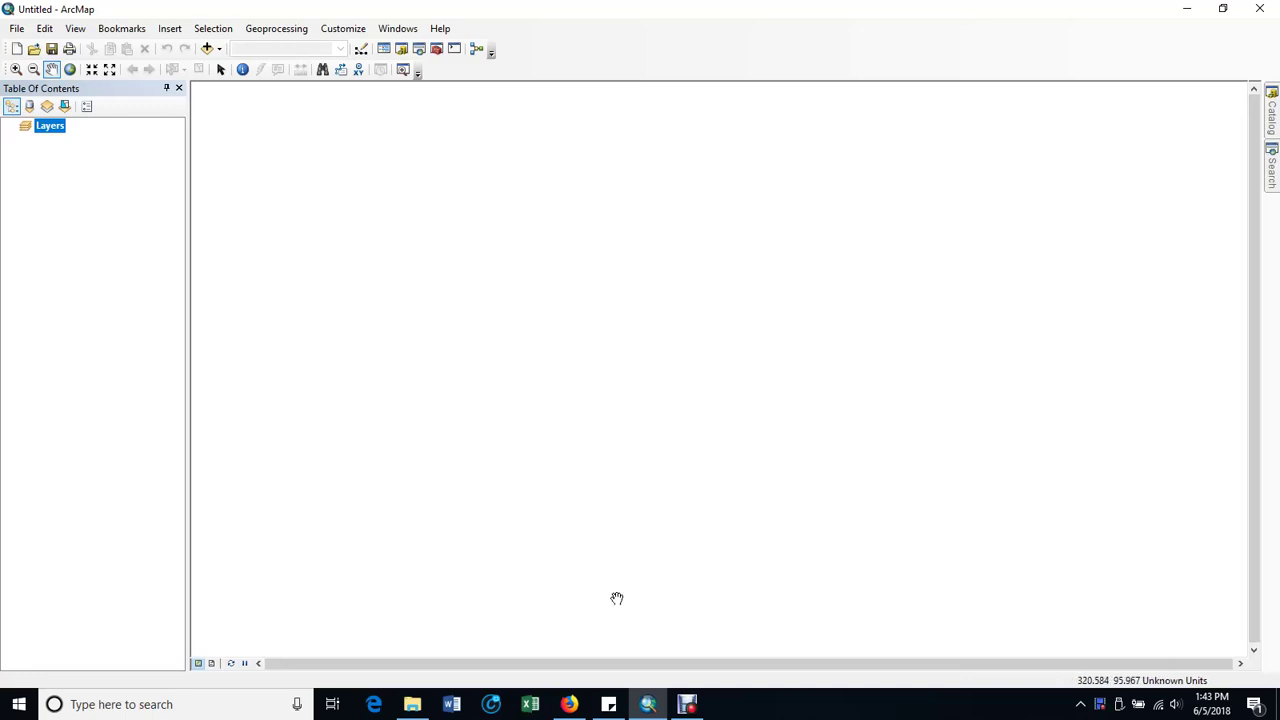
pyautogui.moveTo(573, 708)
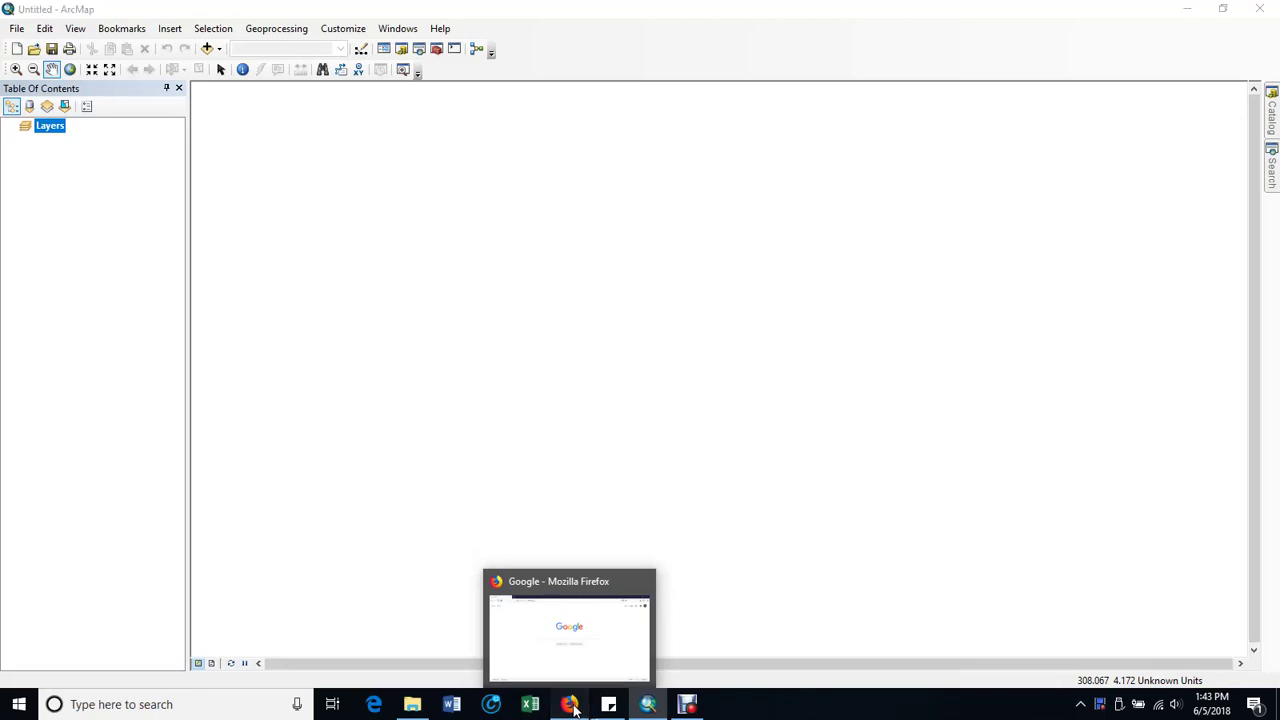
pyautogui.click(571, 705)
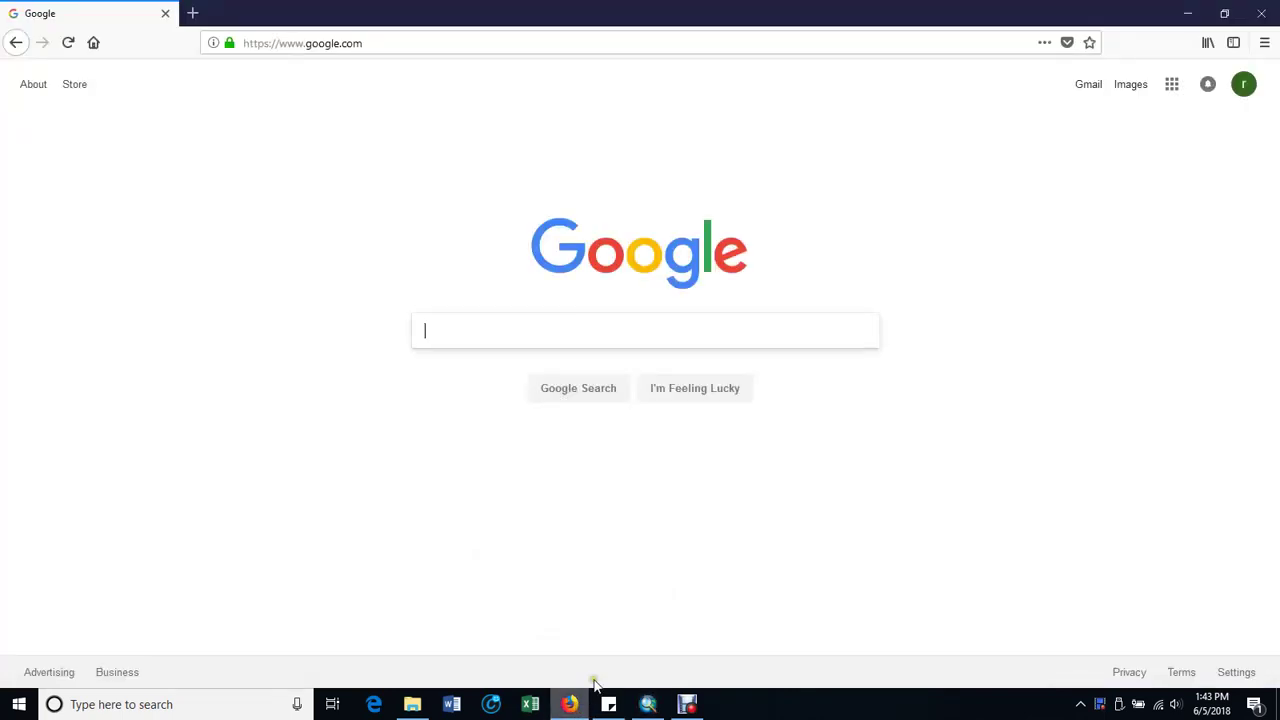
pyautogui.click(377, 43)
pyautogui.write('www')
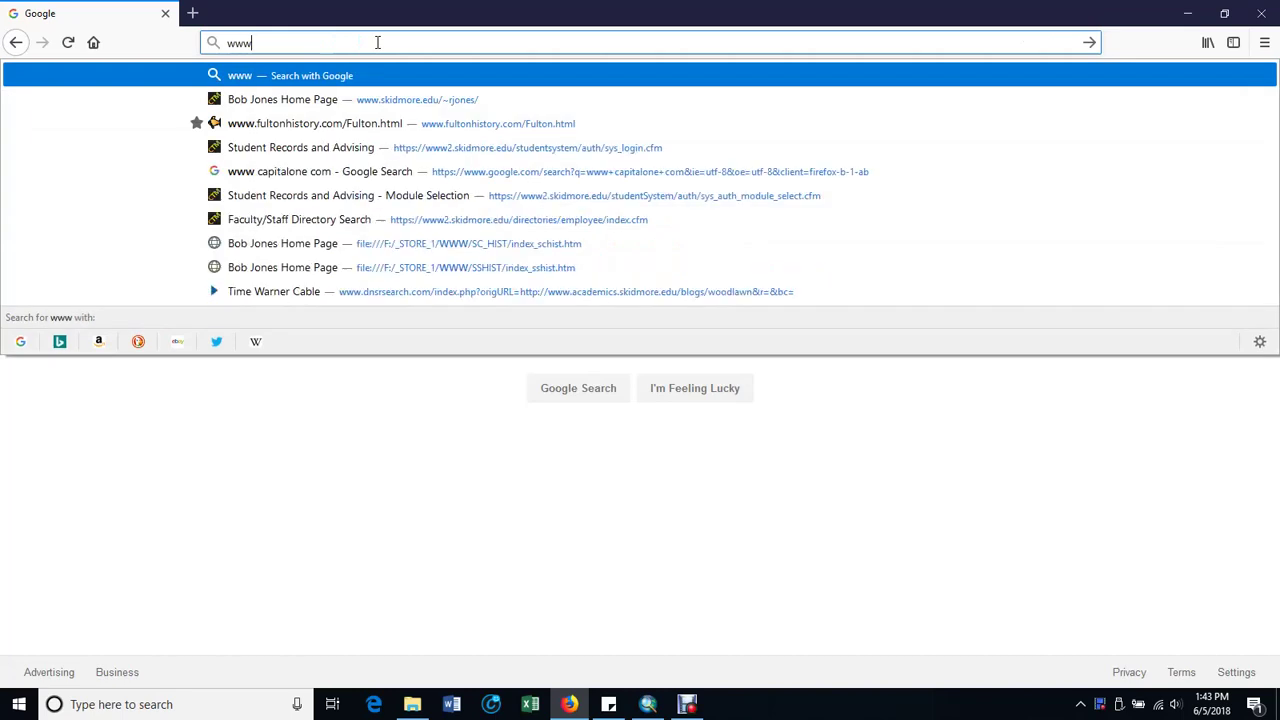
pyautogui.write('.census.gov/')
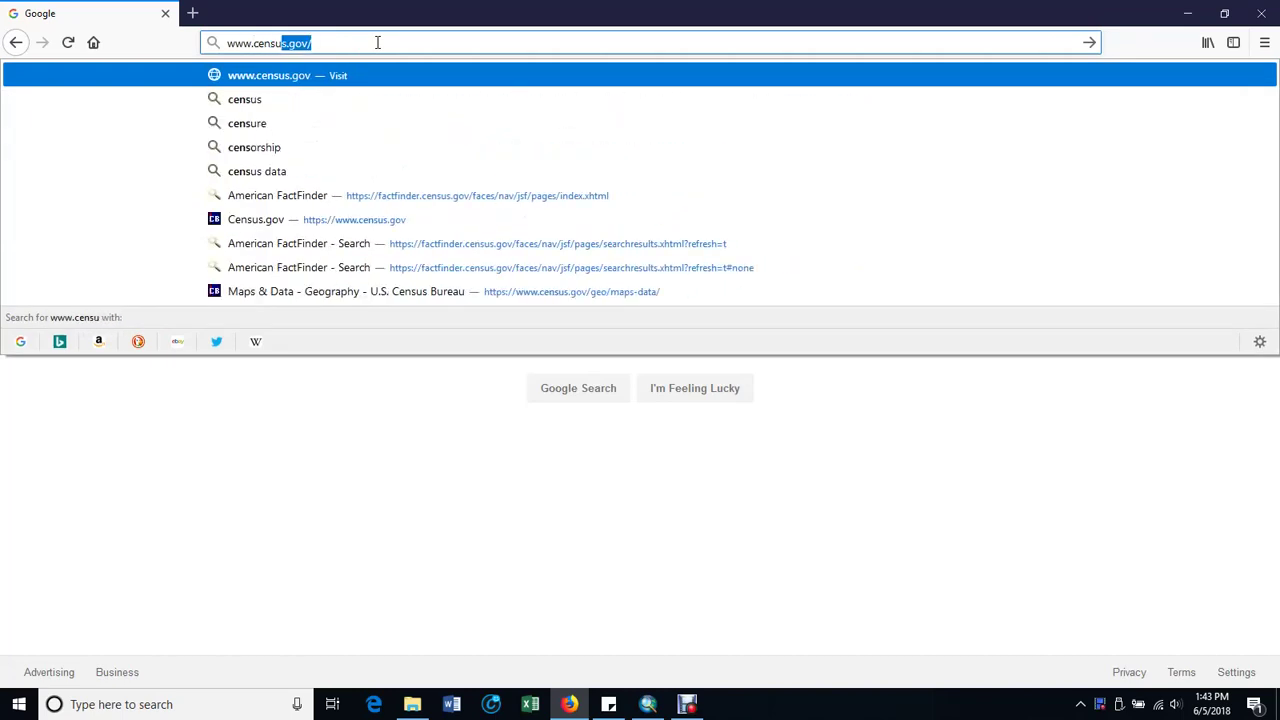
pyautogui.press('Return')
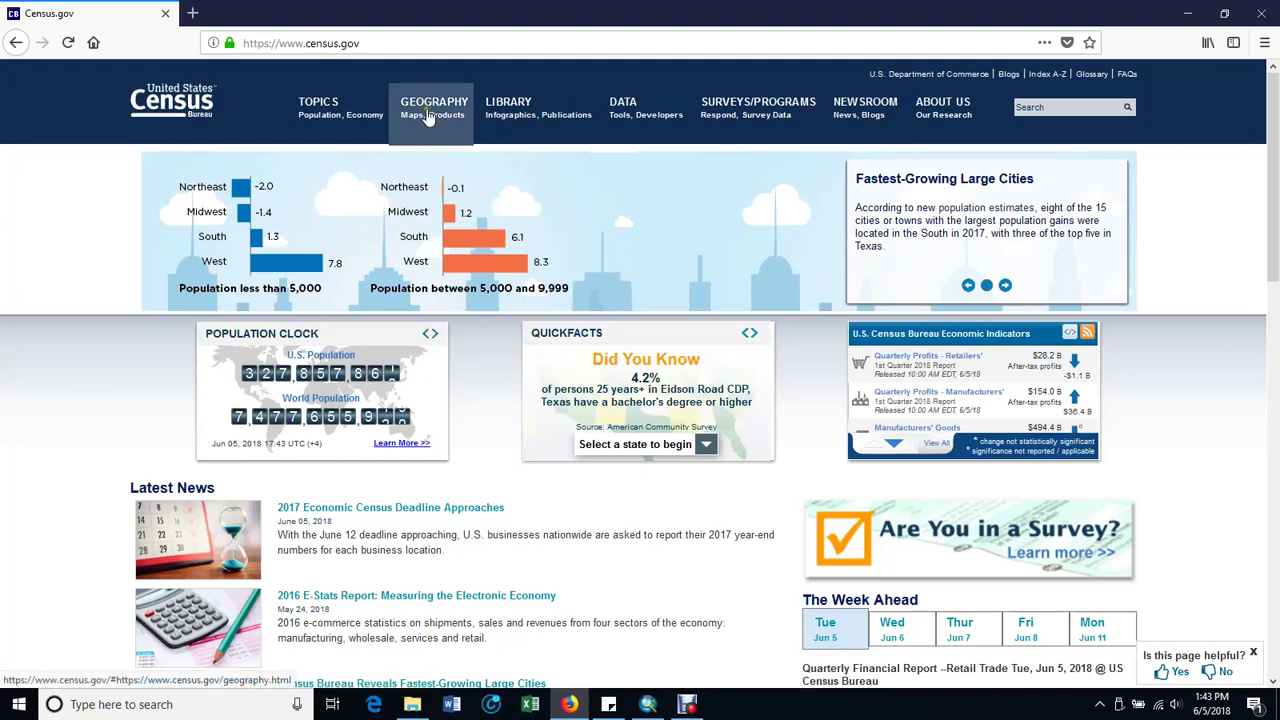
# Navigate through the Geography section's Maps & Data and TIGER Products to the download page for the 2017 TIGER/Line Shapefiles
pyautogui.click(432, 108)
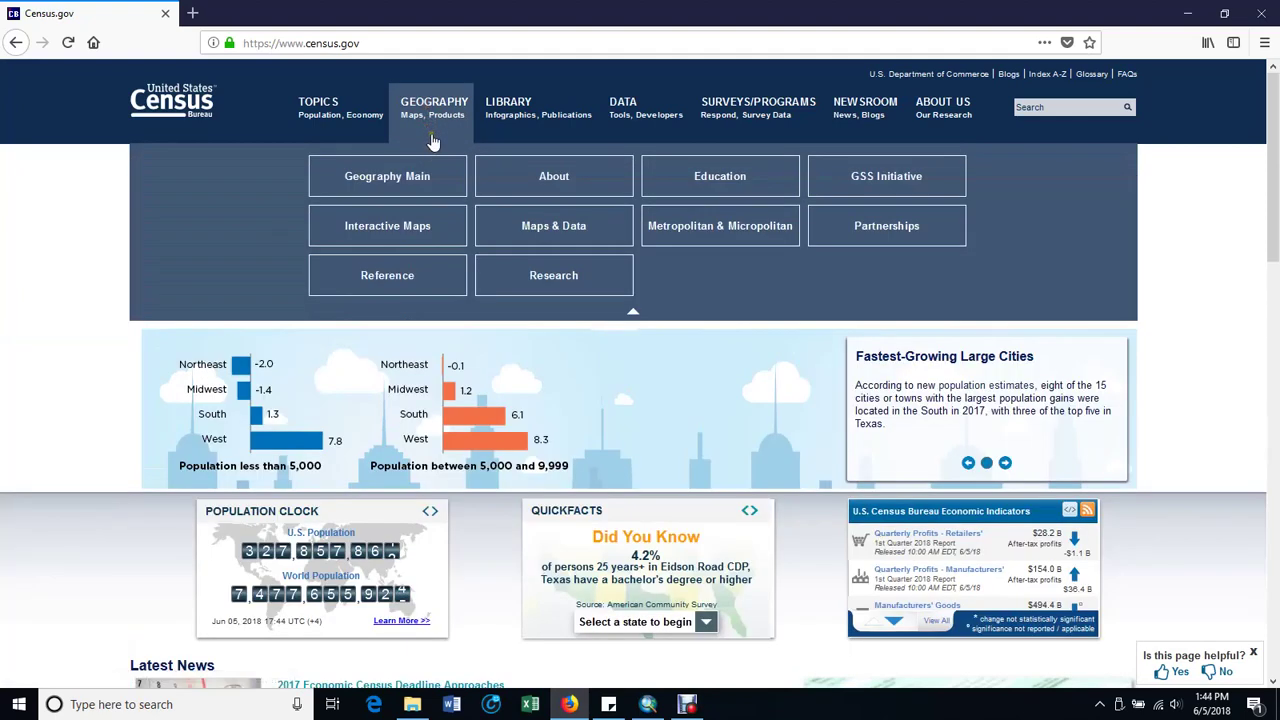
pyautogui.click(553, 228)
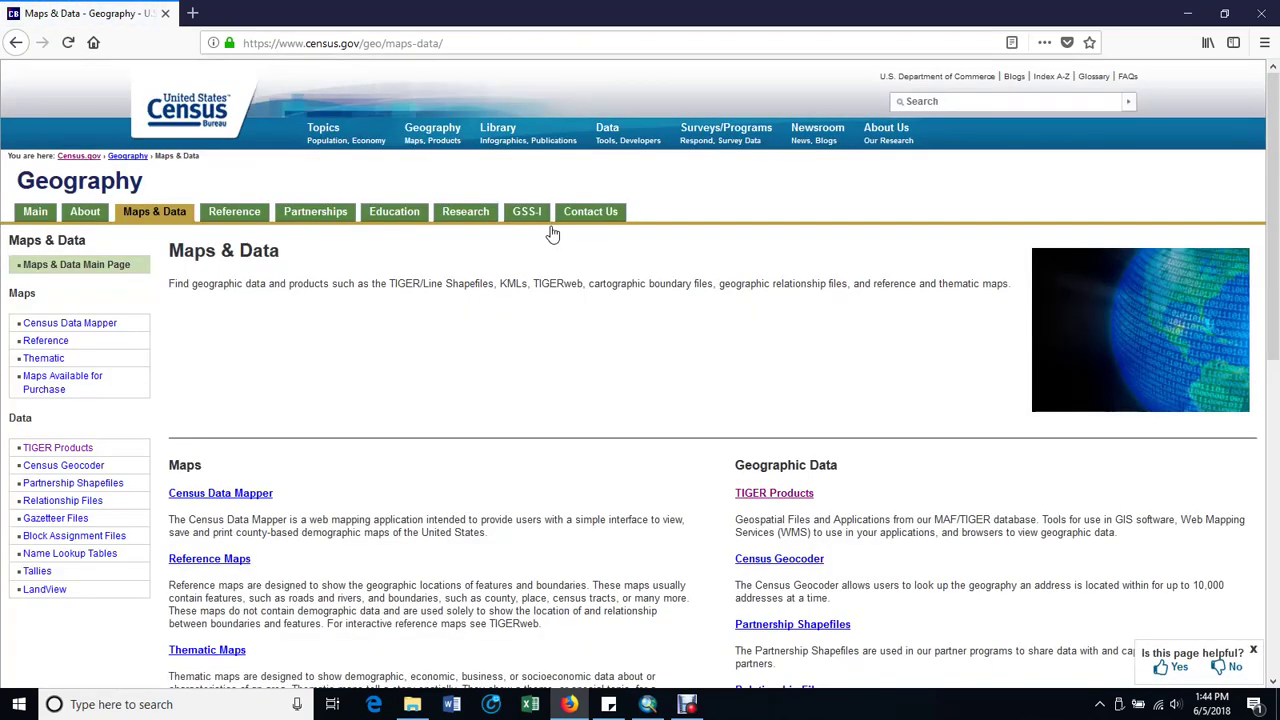
pyautogui.click(779, 494)
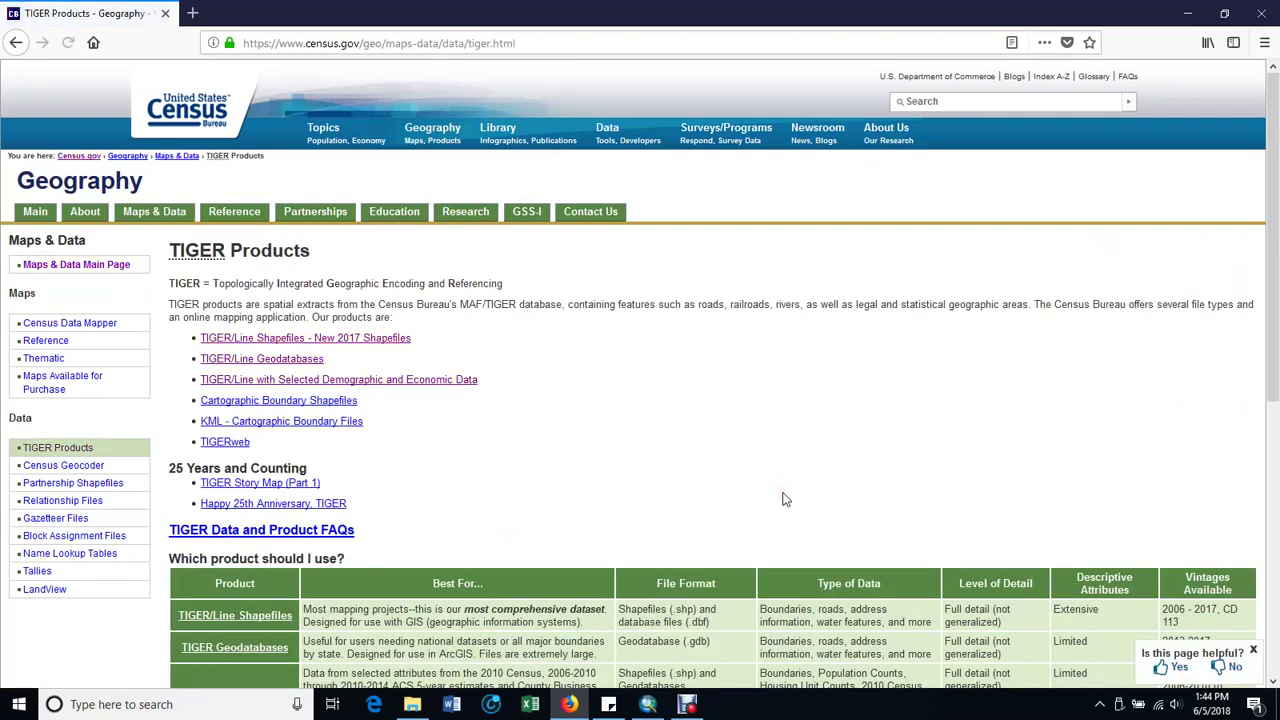
pyautogui.click(346, 341)
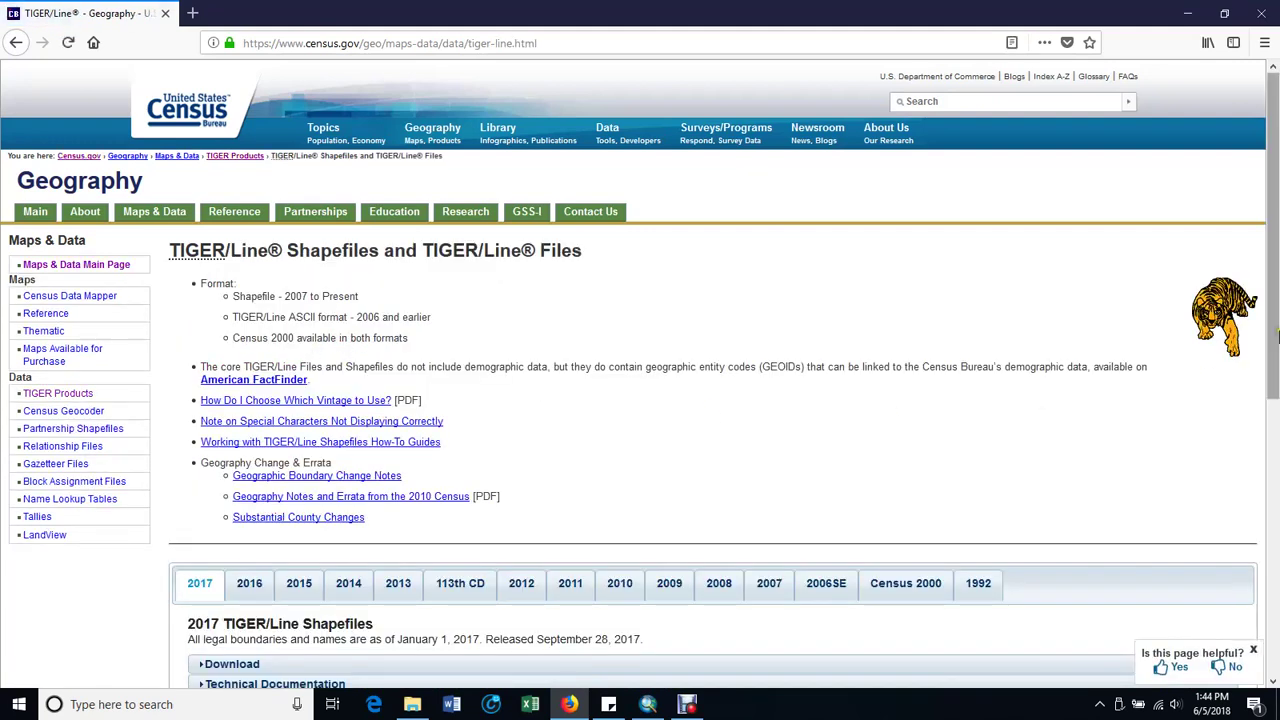
pyautogui.moveTo(1271, 263); pyautogui.dragTo(1245, 410)
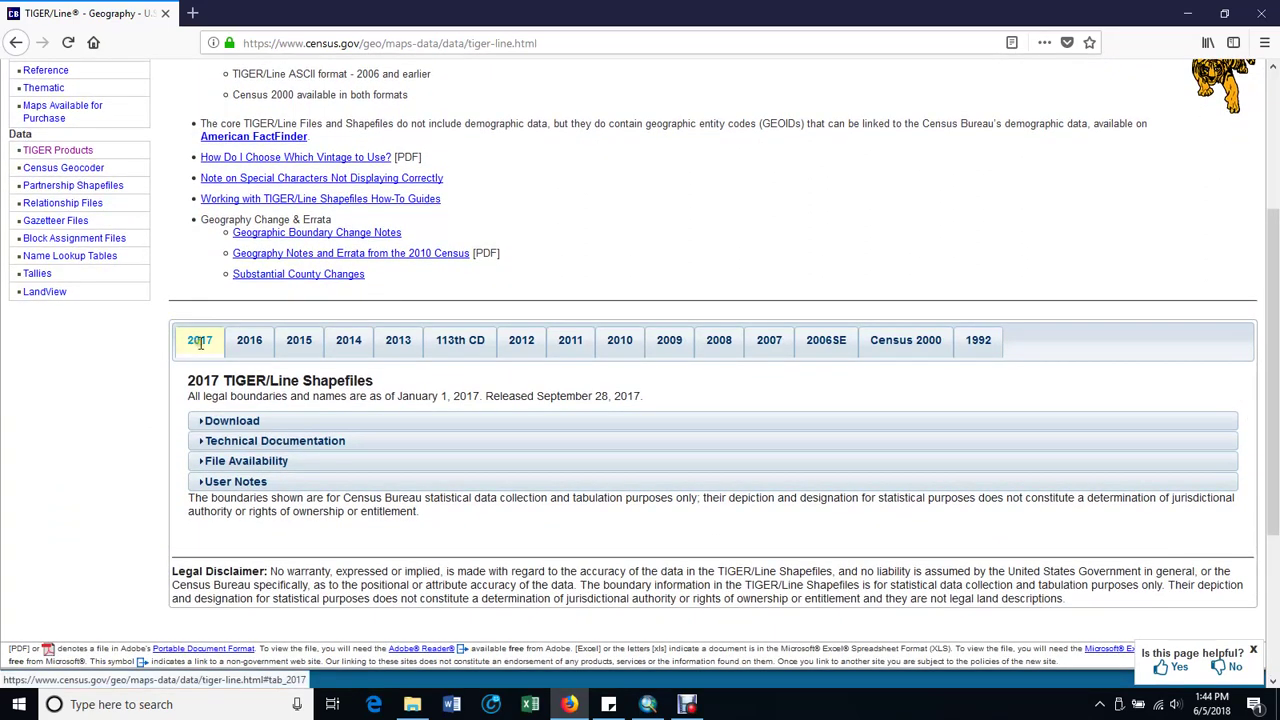
pyautogui.click(220, 422)
pyautogui.click(268, 450)
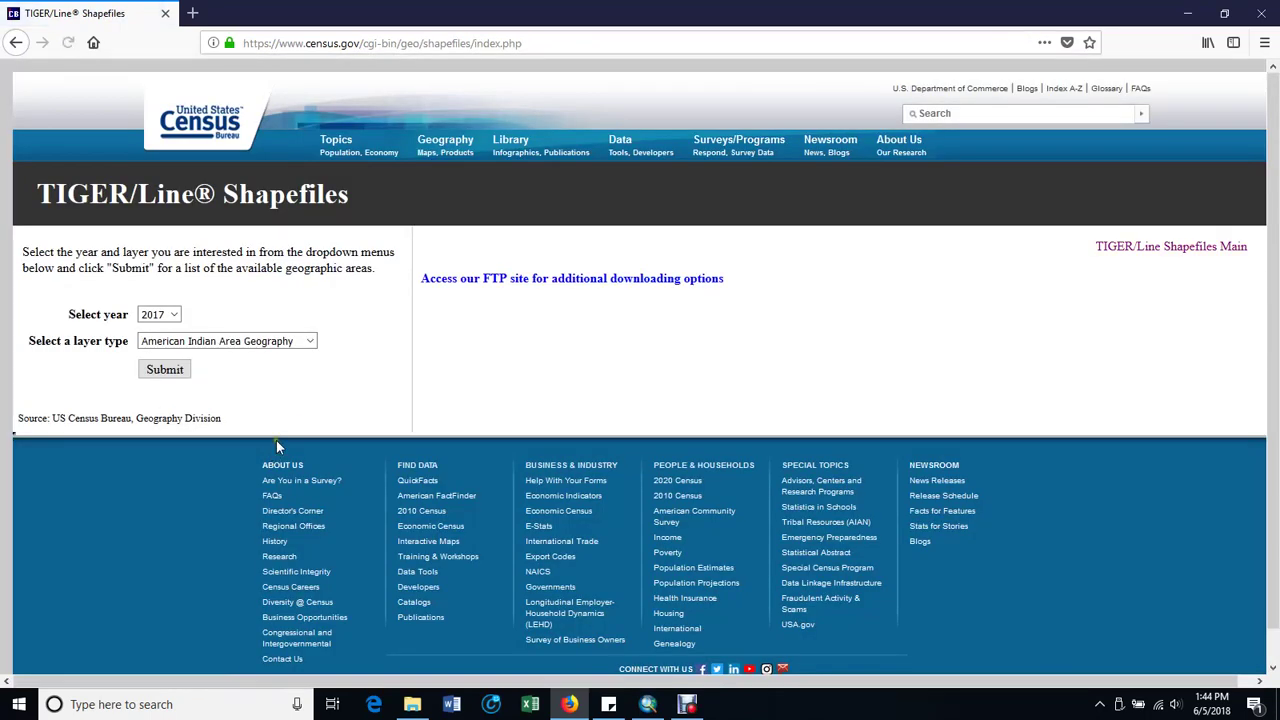
# Request the 2017 Counties (and equivalent) layer and download its national file, opening it with WinZip
pyautogui.click(174, 315)
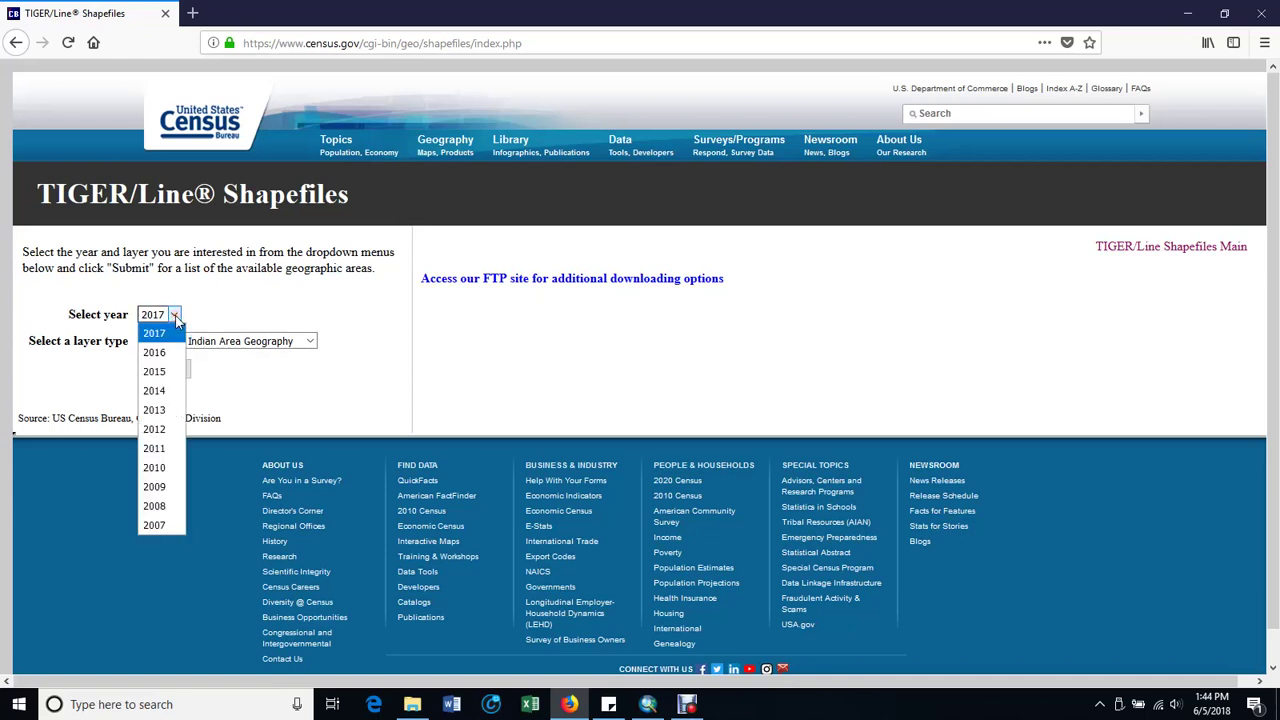
pyautogui.click(211, 309)
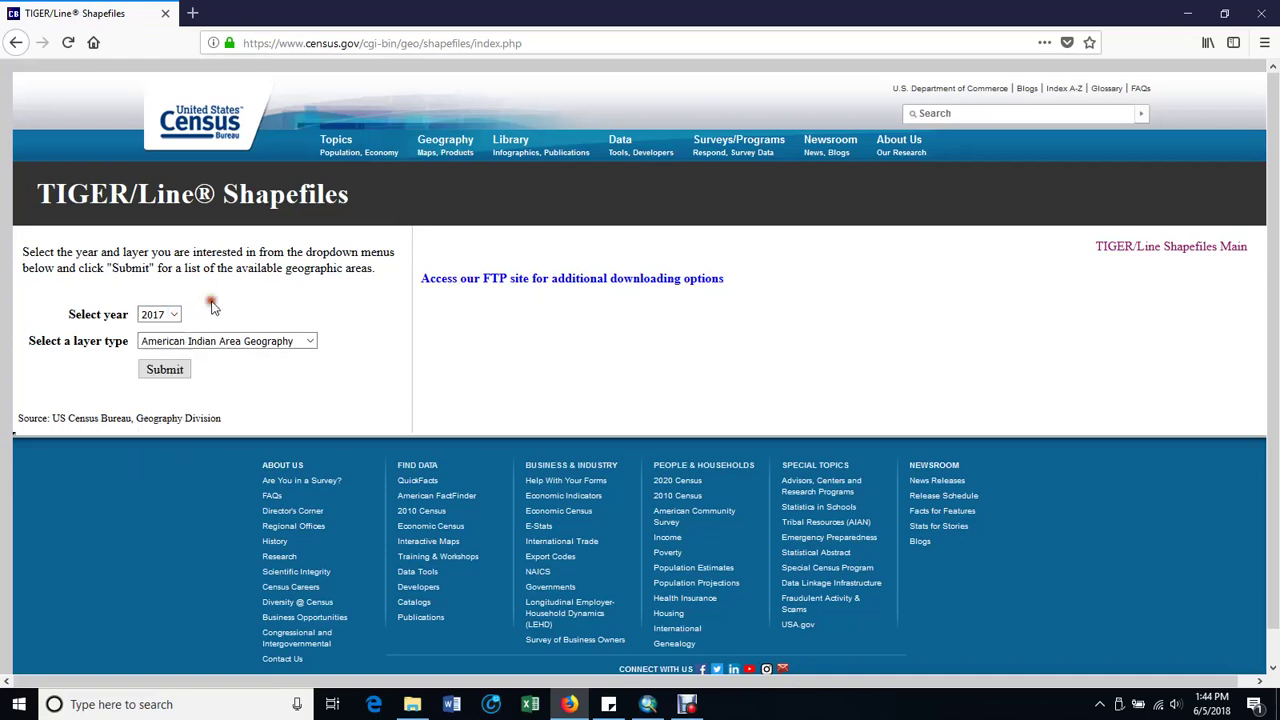
pyautogui.click(310, 343)
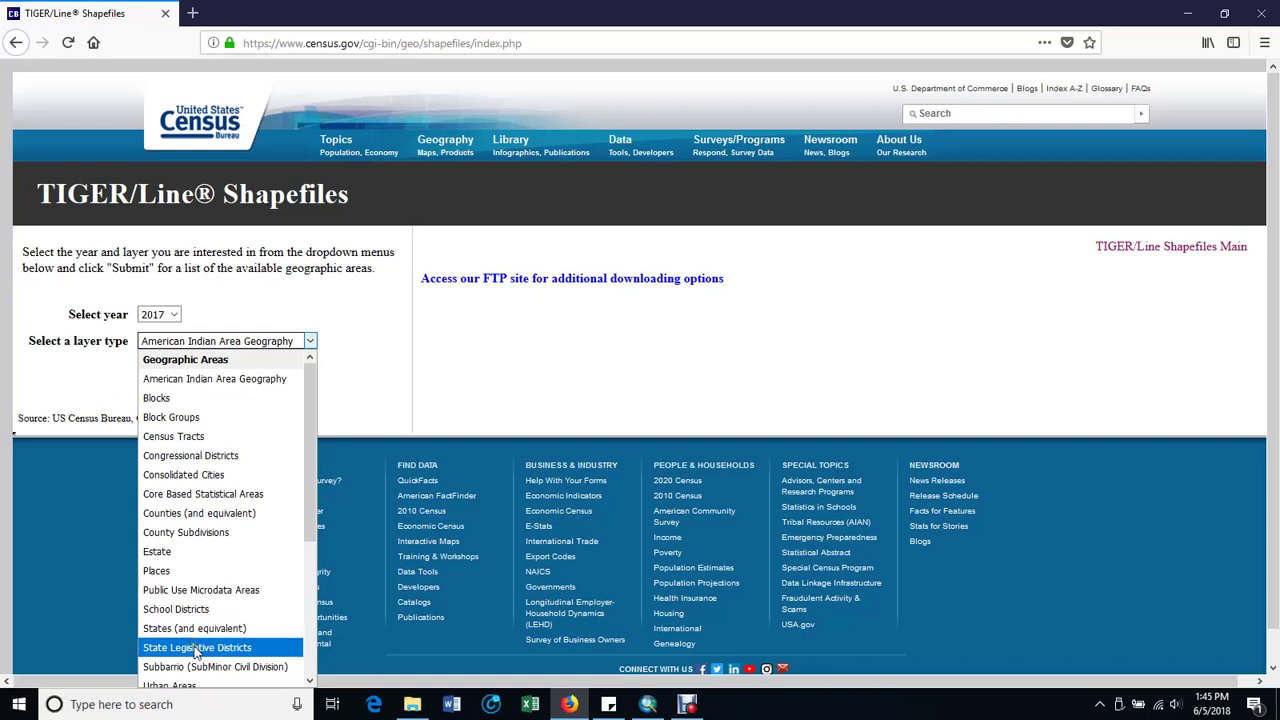
pyautogui.click(172, 513)
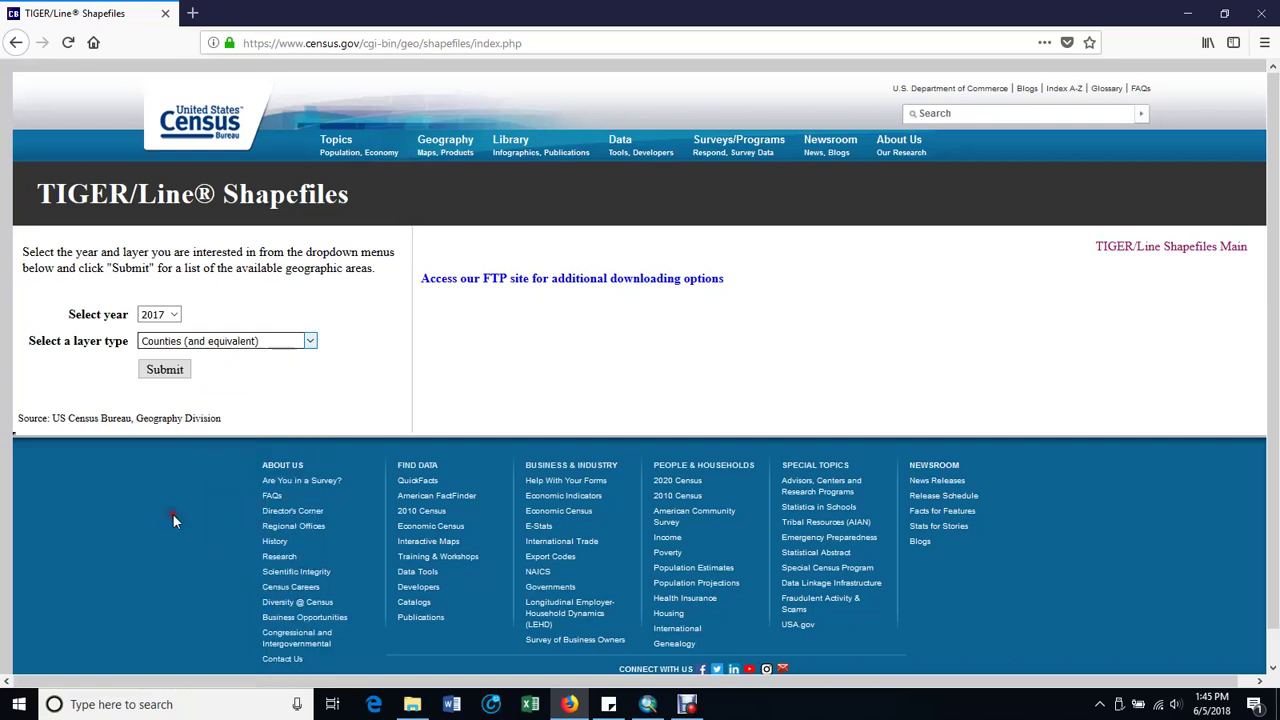
pyautogui.click(163, 370)
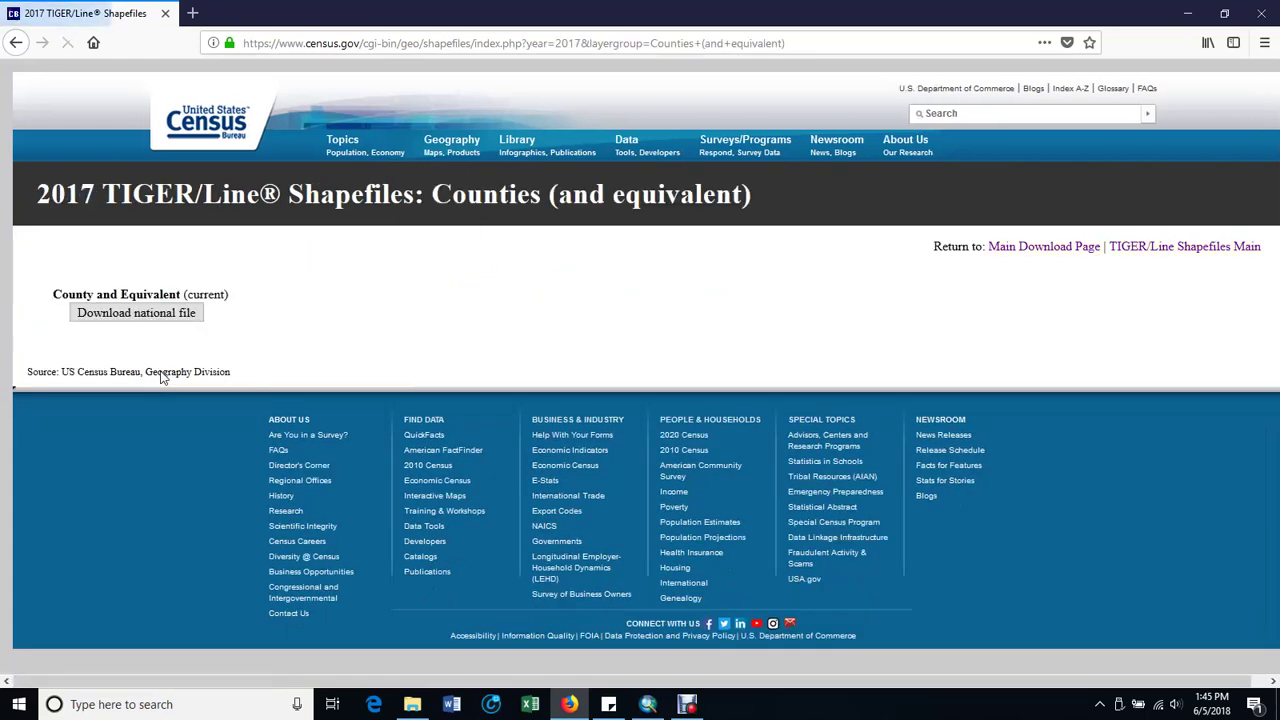
pyautogui.click(155, 315)
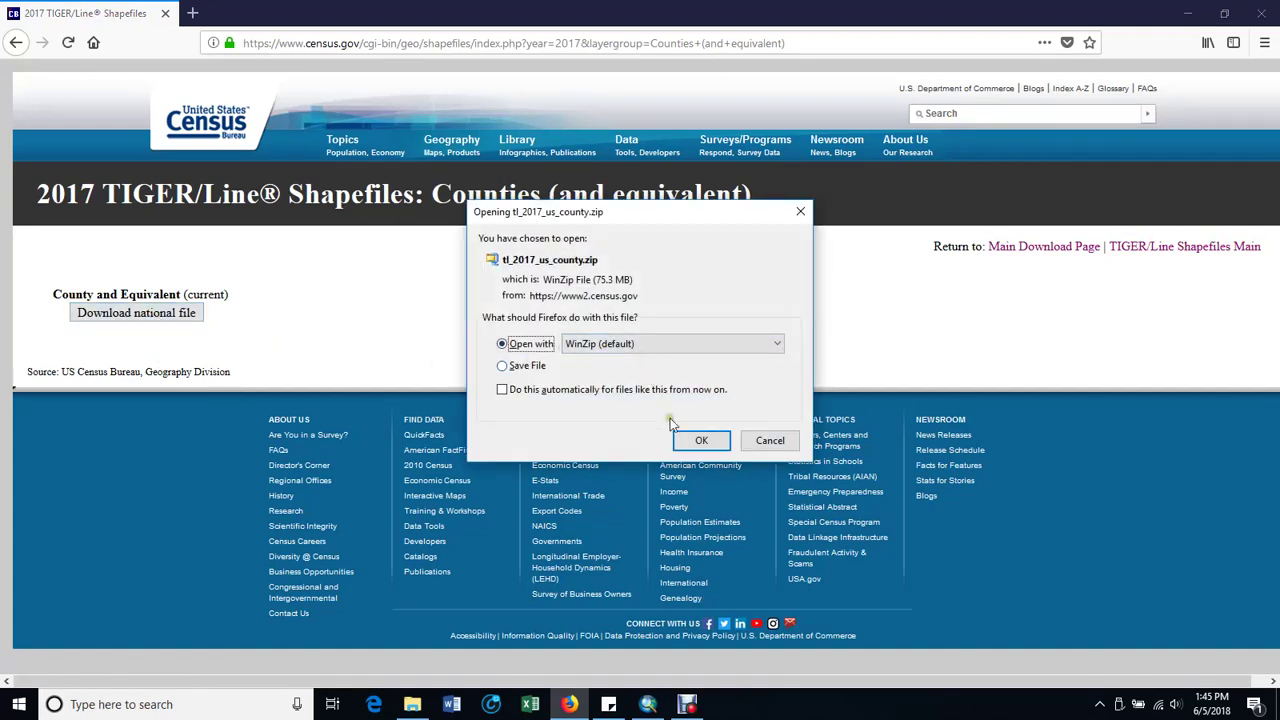
pyautogui.click(701, 441)
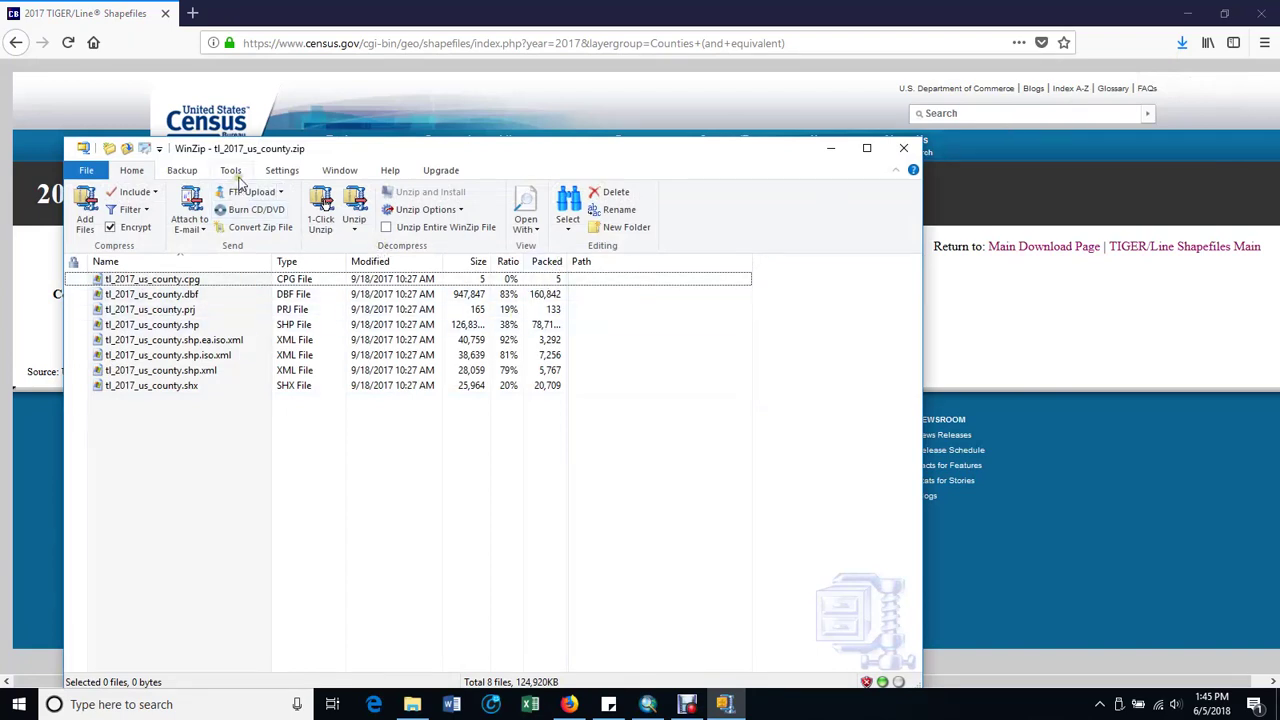
# Unzip all files of tl_2017_us_county.zip into the folder E:\GIS\Counties
pyautogui.click(355, 229)
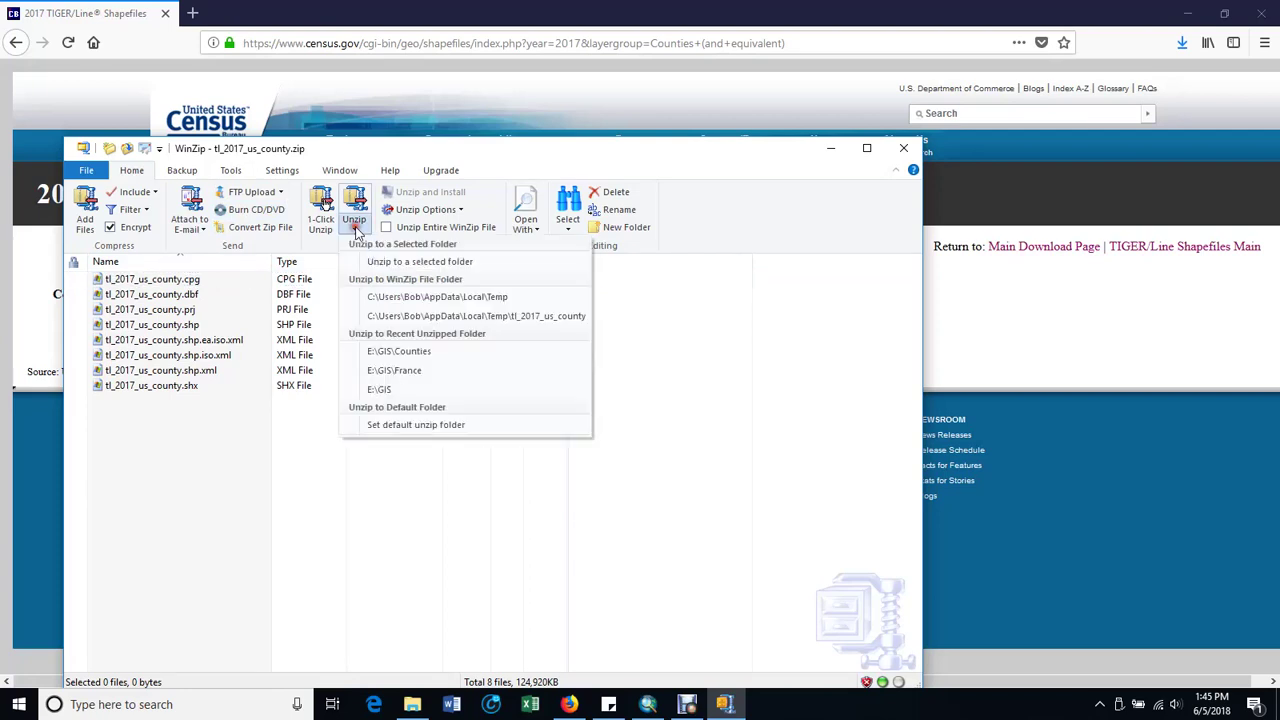
pyautogui.click(399, 263)
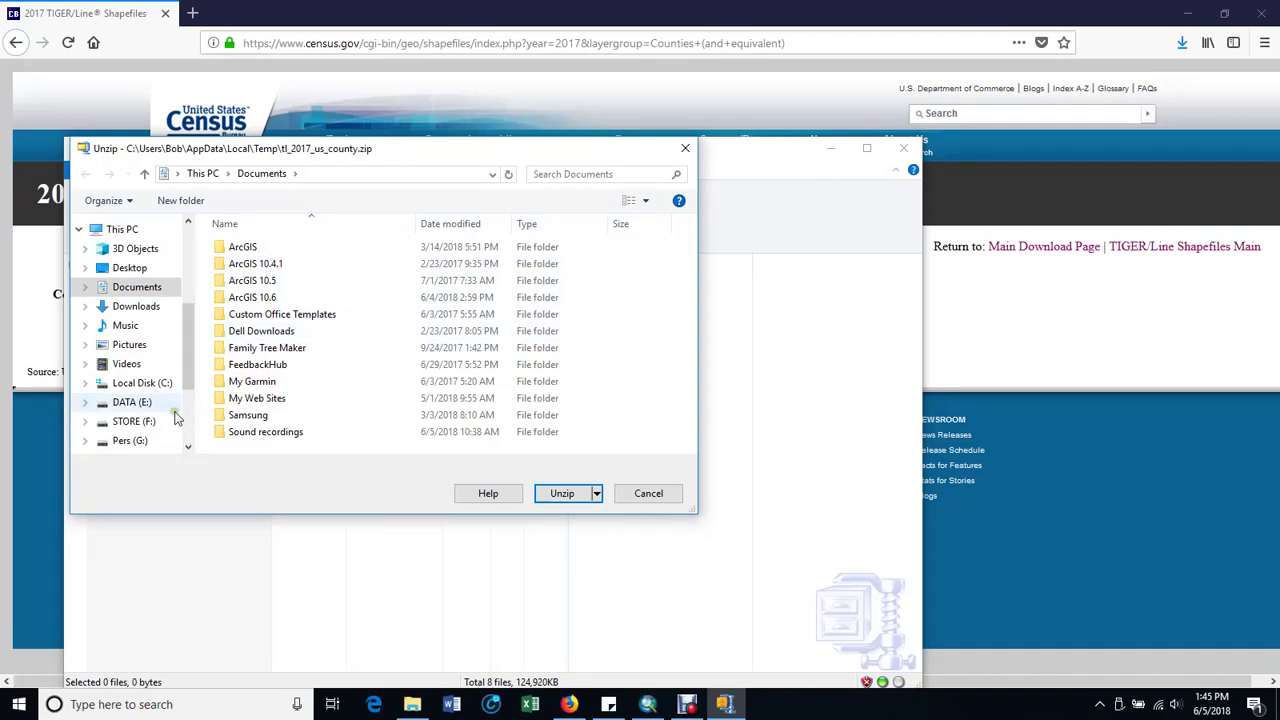
pyautogui.click(142, 405)
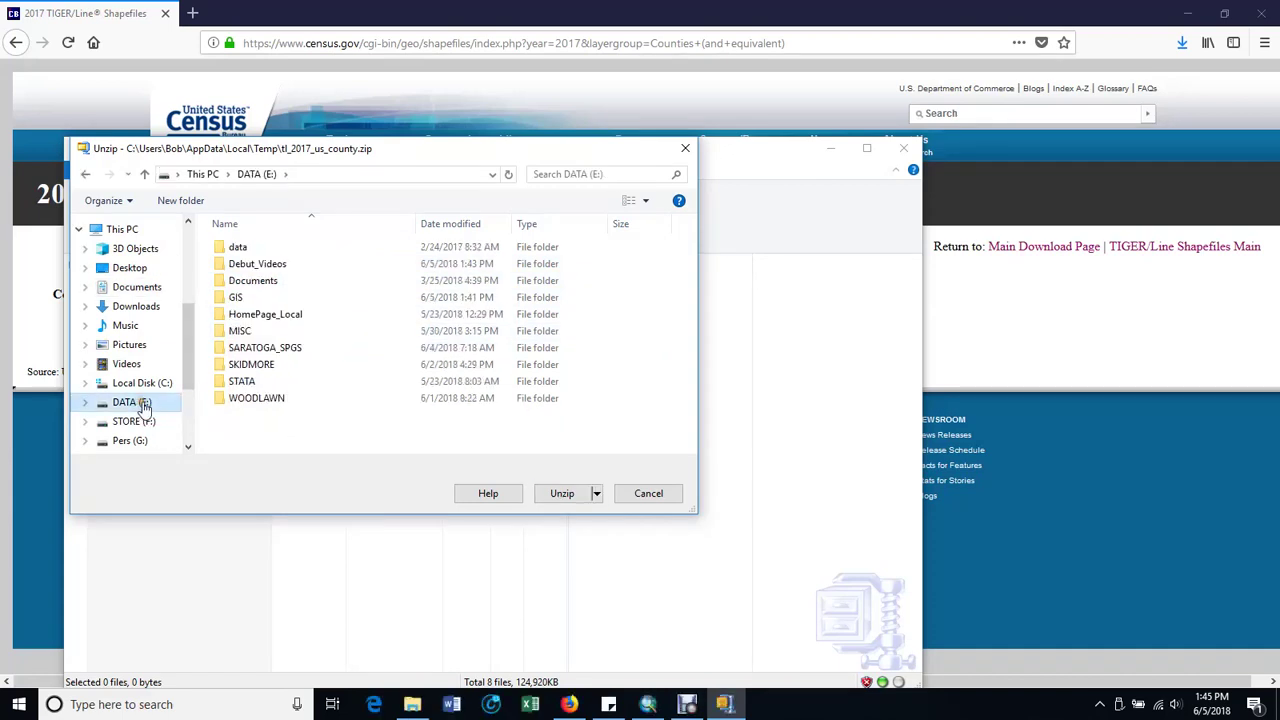
pyautogui.doubleClick(232, 300)
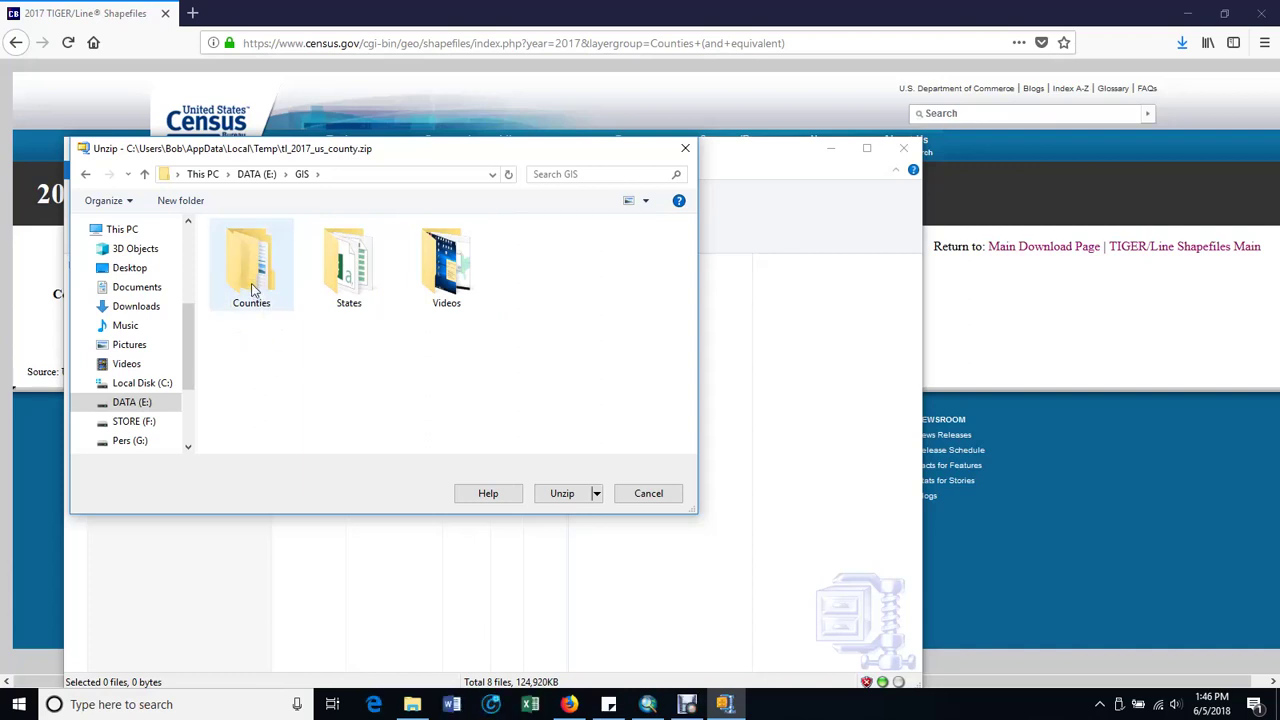
pyautogui.doubleClick(252, 289)
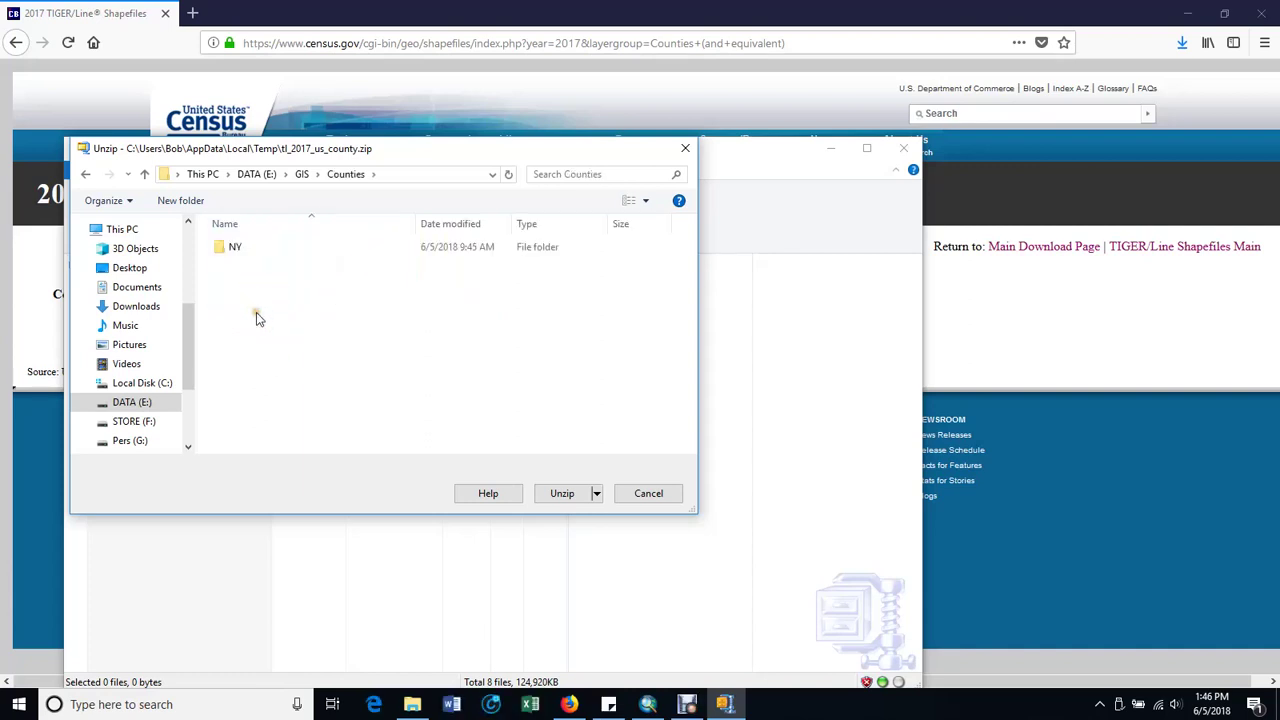
pyautogui.click(564, 494)
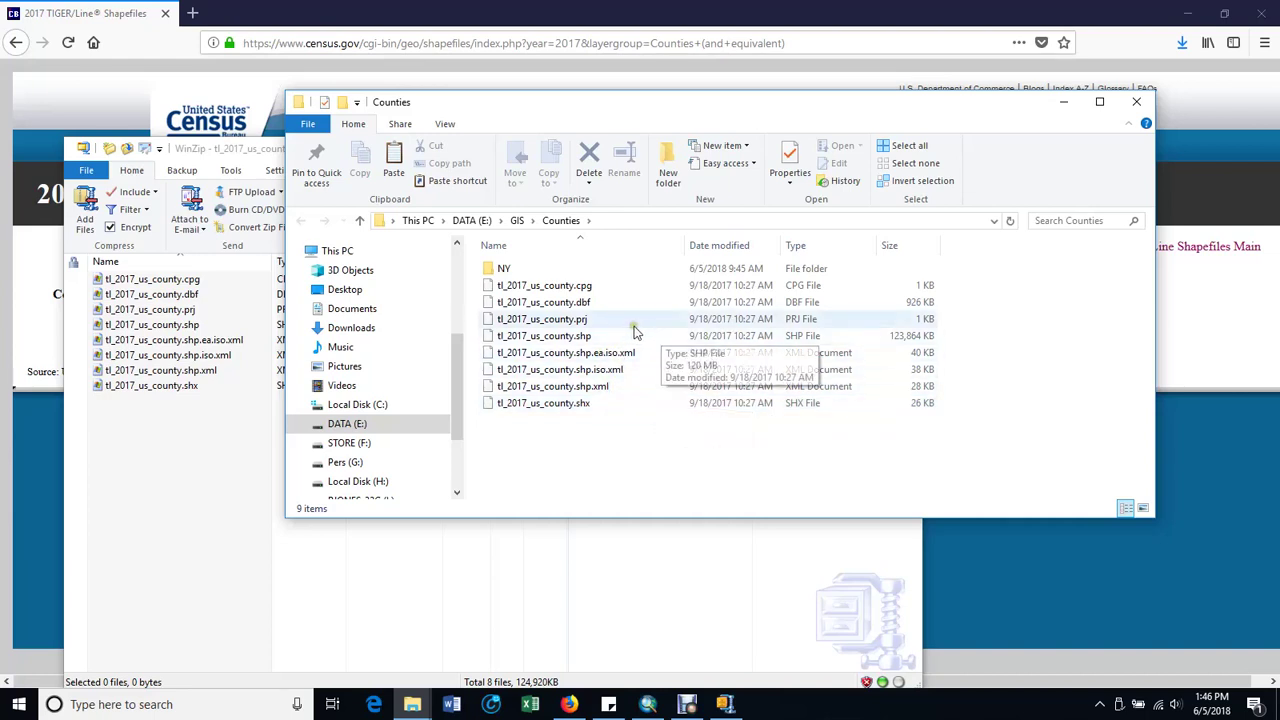
# Minimize the Counties folder window, then close WinZip and Firefox to return to ArcMap
pyautogui.click(1062, 108)
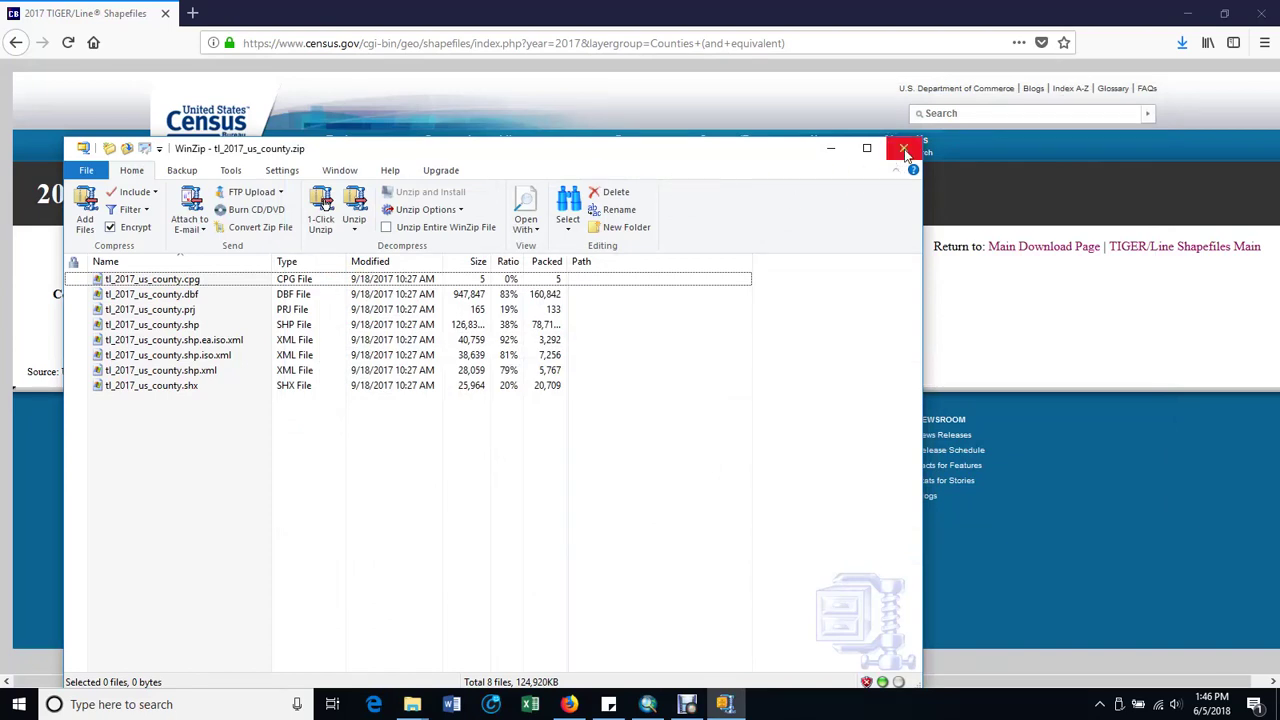
pyautogui.click(903, 148)
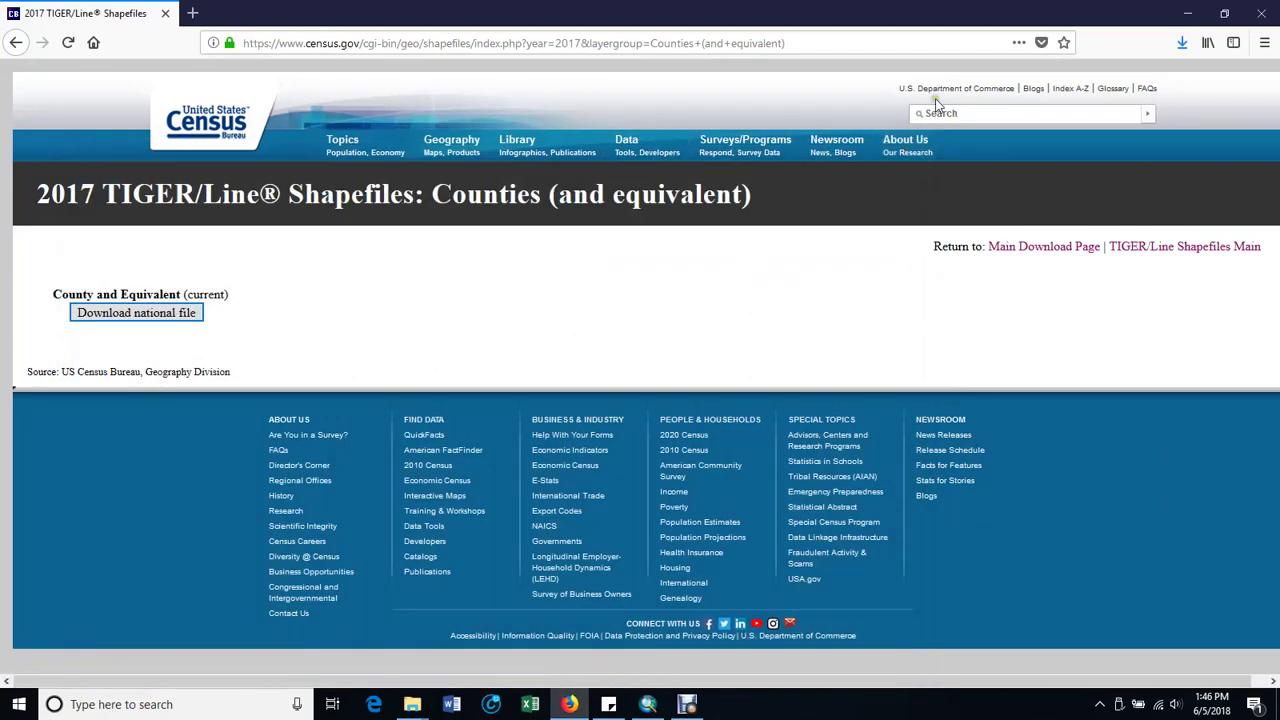
pyautogui.click(1261, 18)
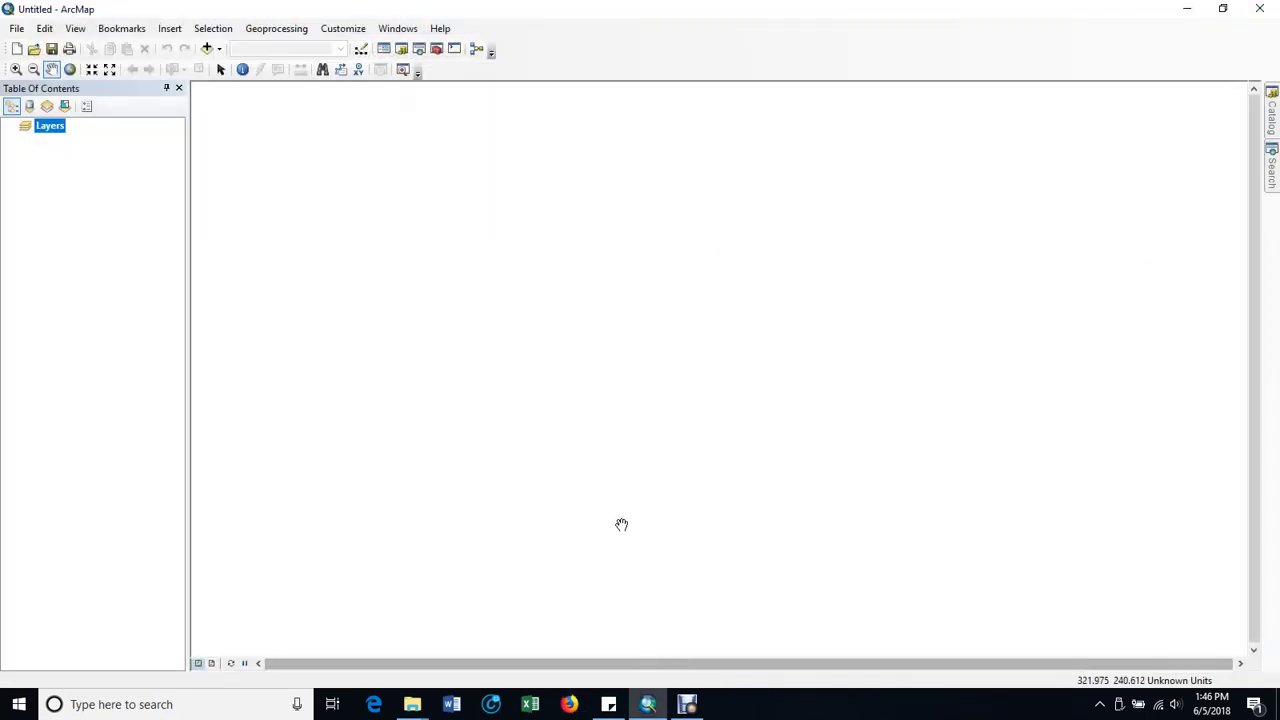
# Start adding data to the map and browse up from cities.gdb to the list of folder connections
pyautogui.click(219, 52)
pyautogui.click(248, 68)
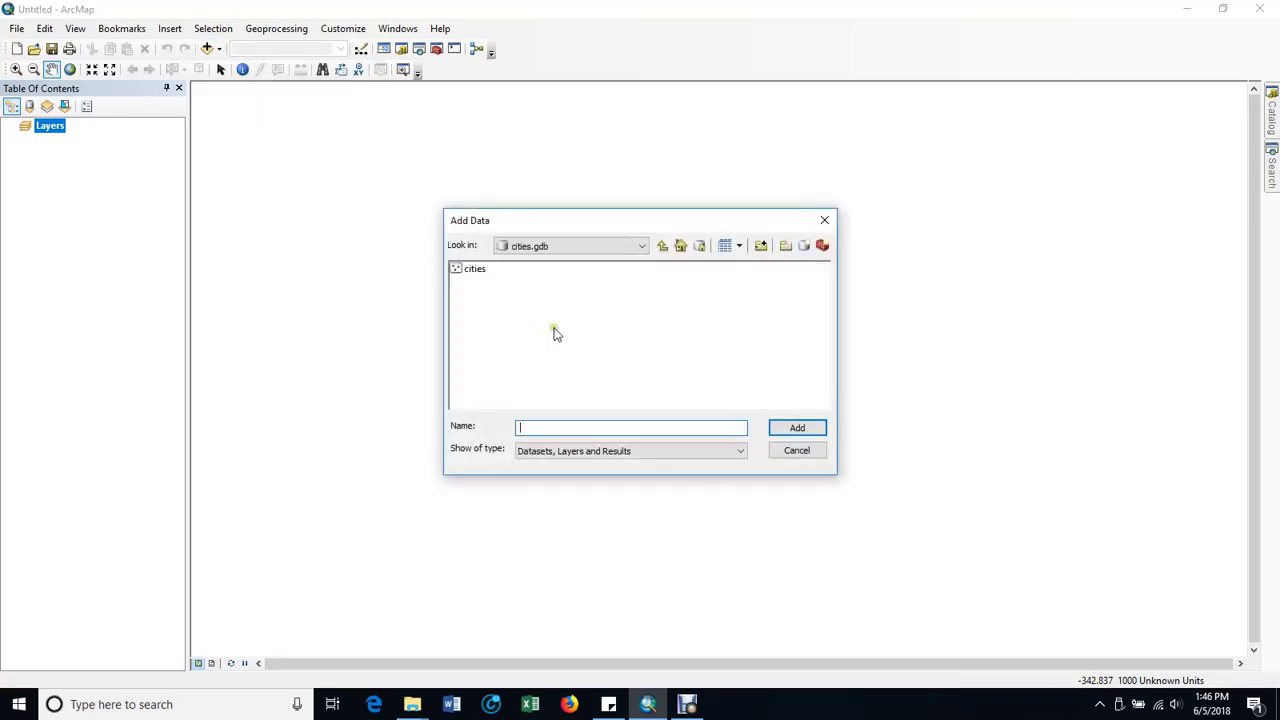
pyautogui.click(663, 246)
pyautogui.click(663, 246)
pyautogui.click(663, 246)
pyautogui.click(663, 246)
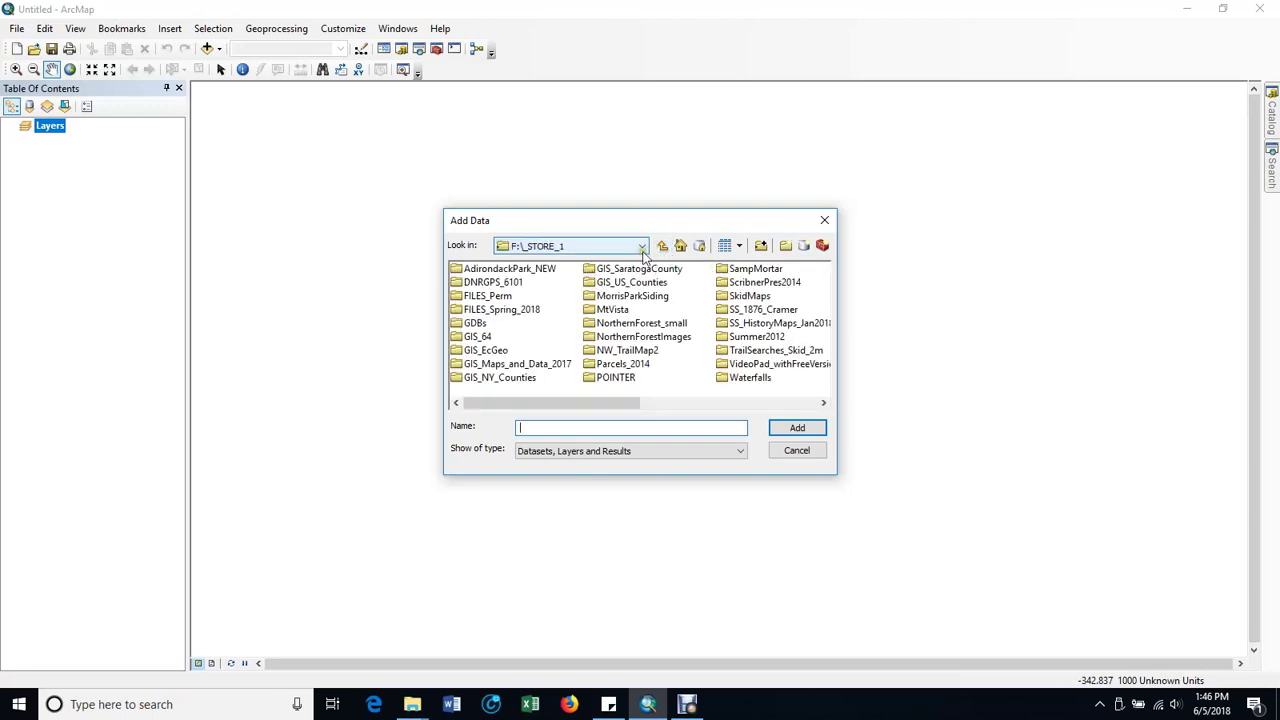
pyautogui.click(663, 250)
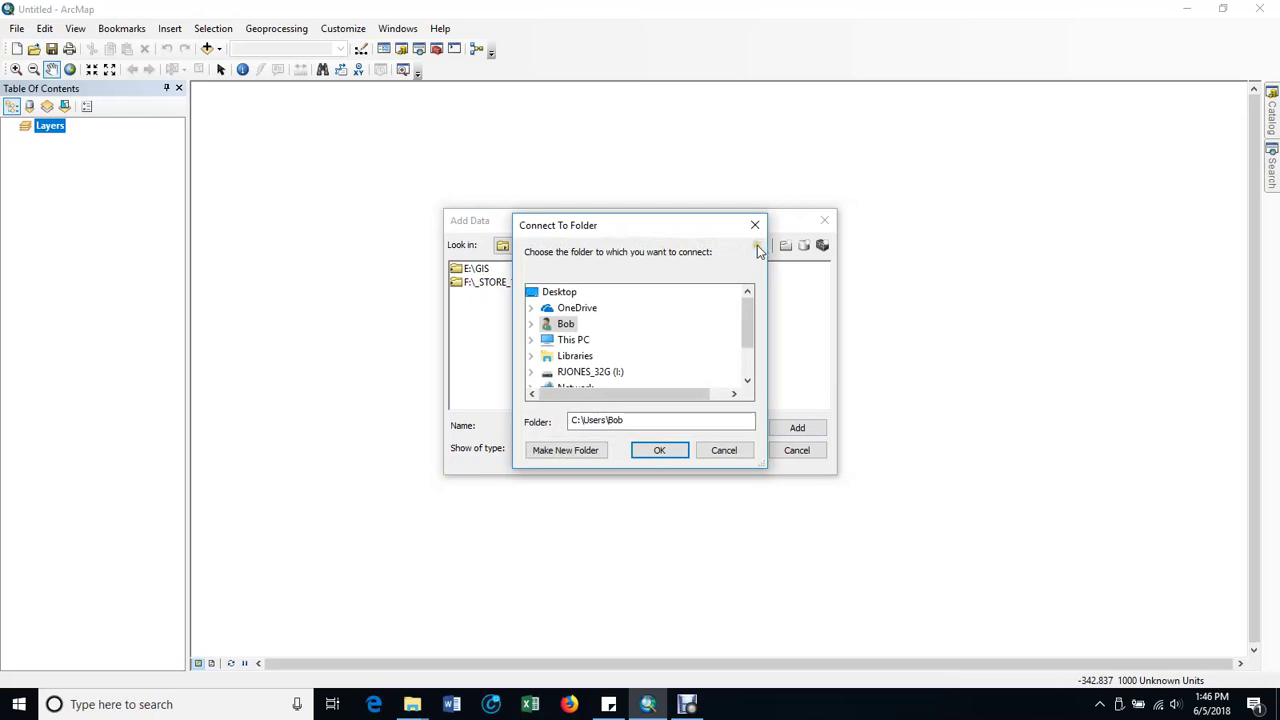
# Connect to the GIS folder on the DATA (E:) drive as a data source
pyautogui.click(532, 341)
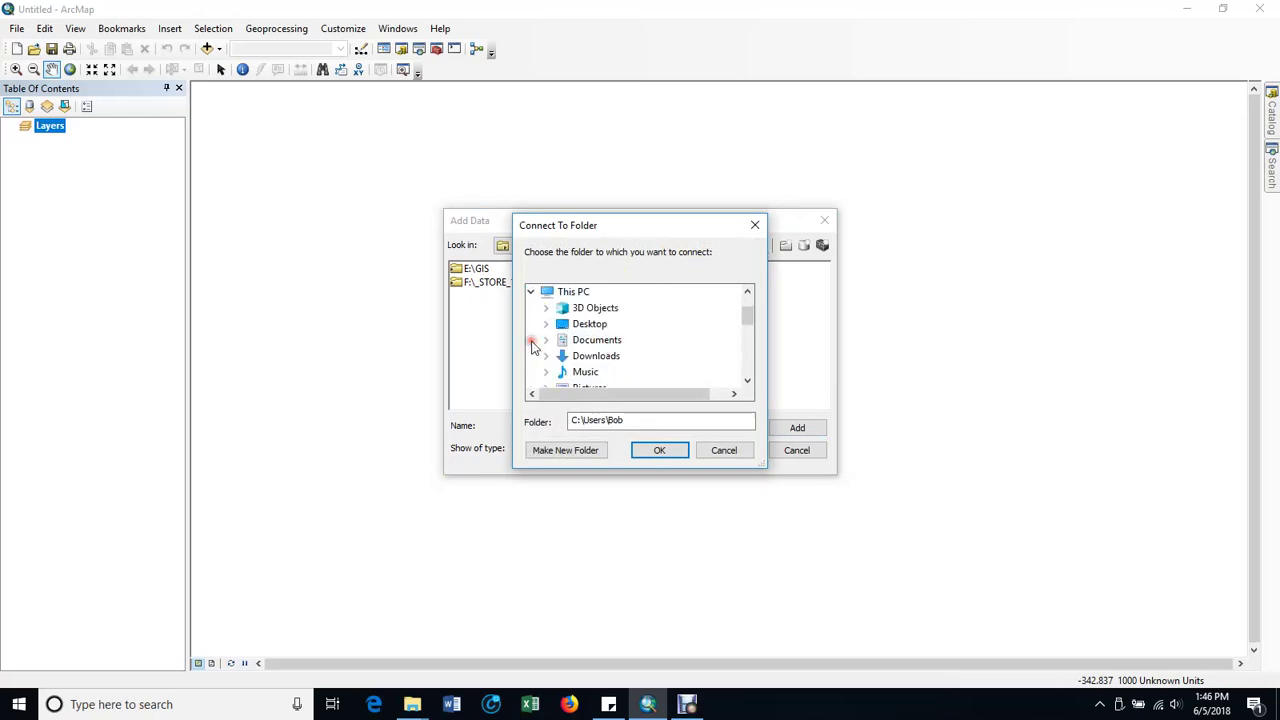
pyautogui.moveTo(748, 318); pyautogui.dragTo(748, 339)
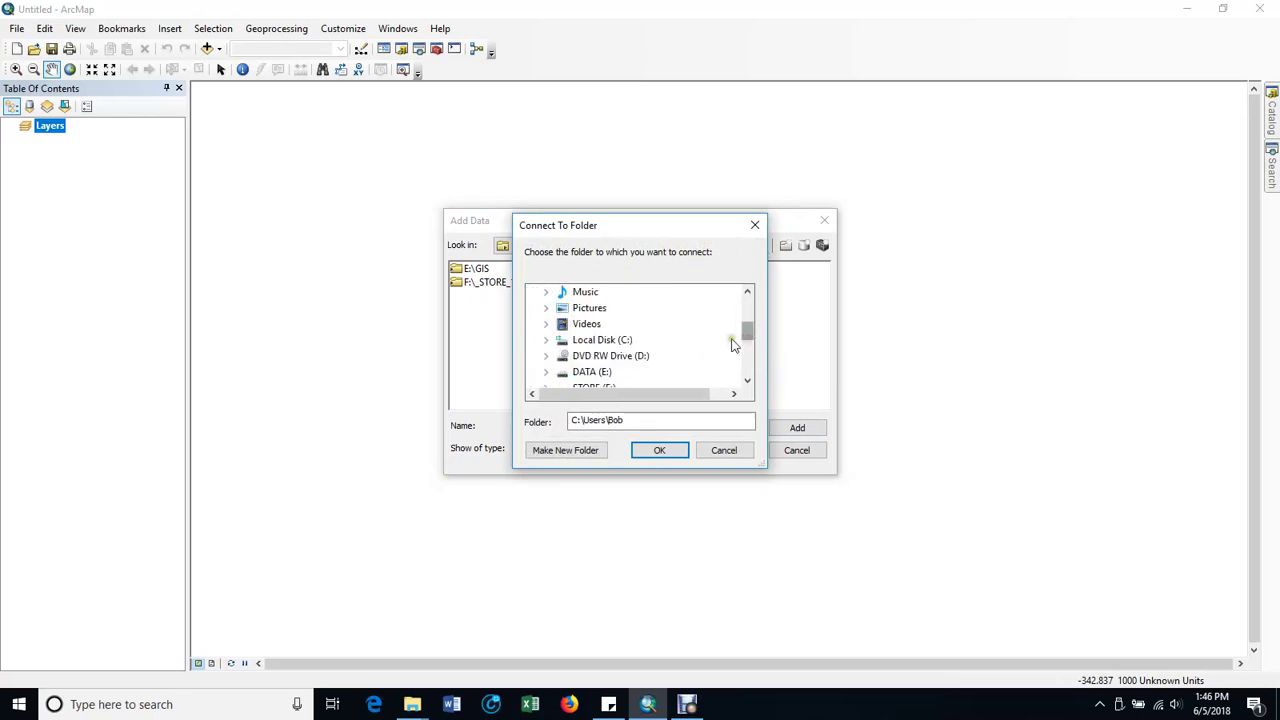
pyautogui.click(546, 373)
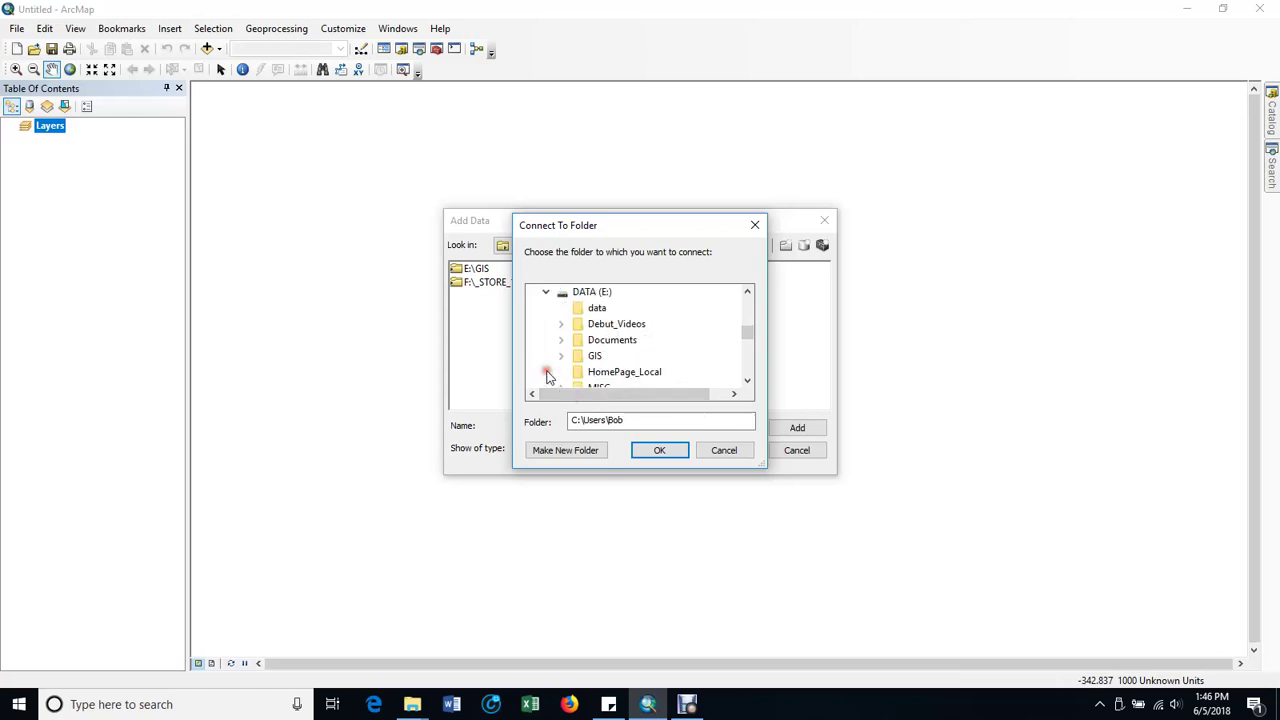
pyautogui.click(562, 358)
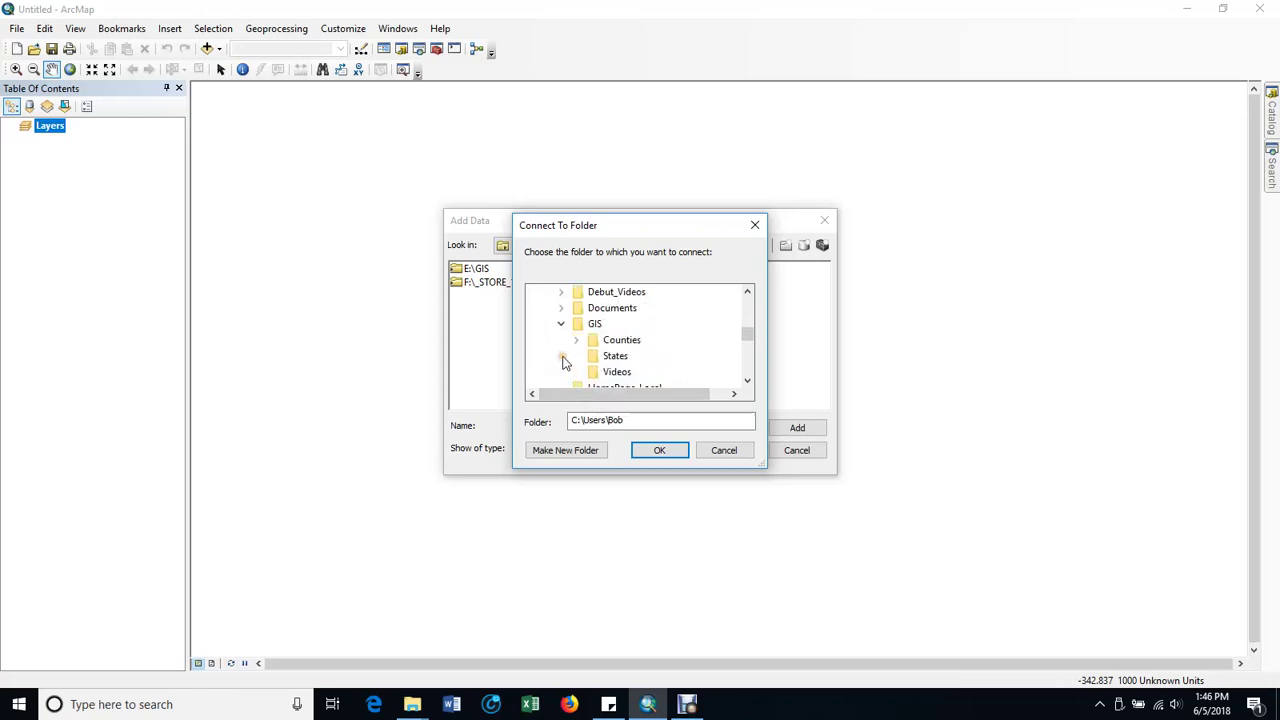
pyautogui.click(582, 328)
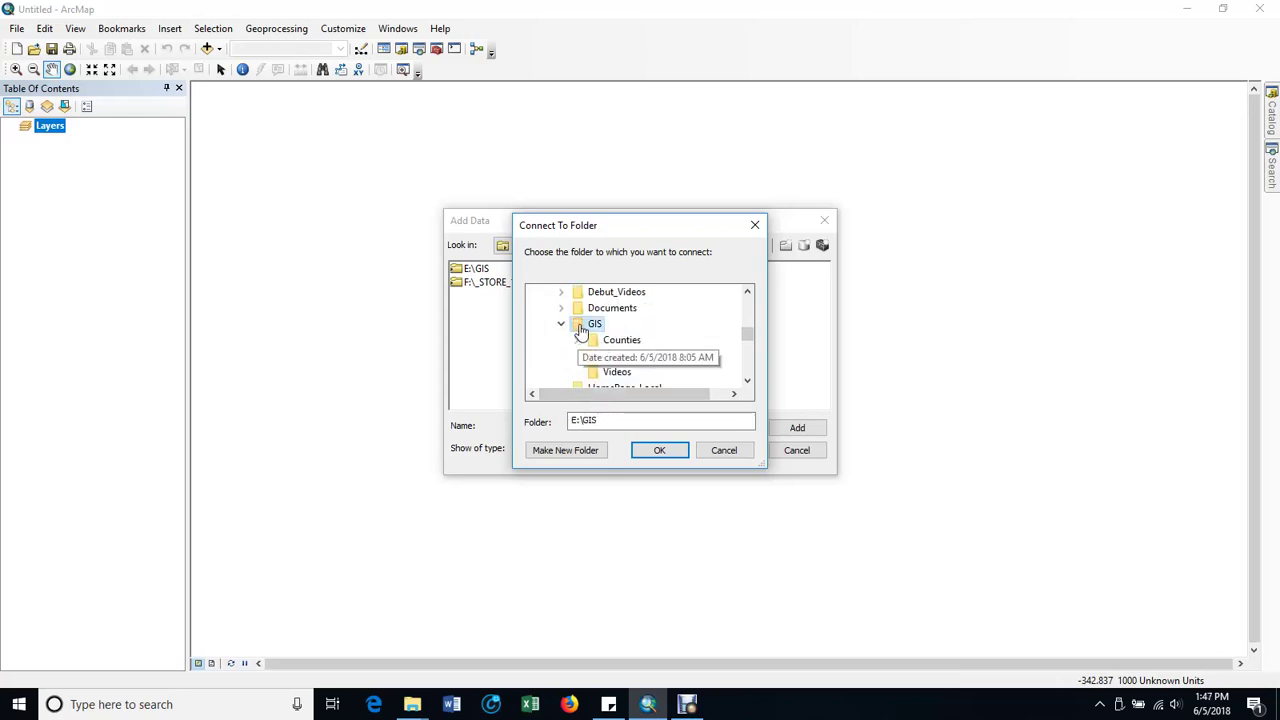
pyautogui.click(659, 450)
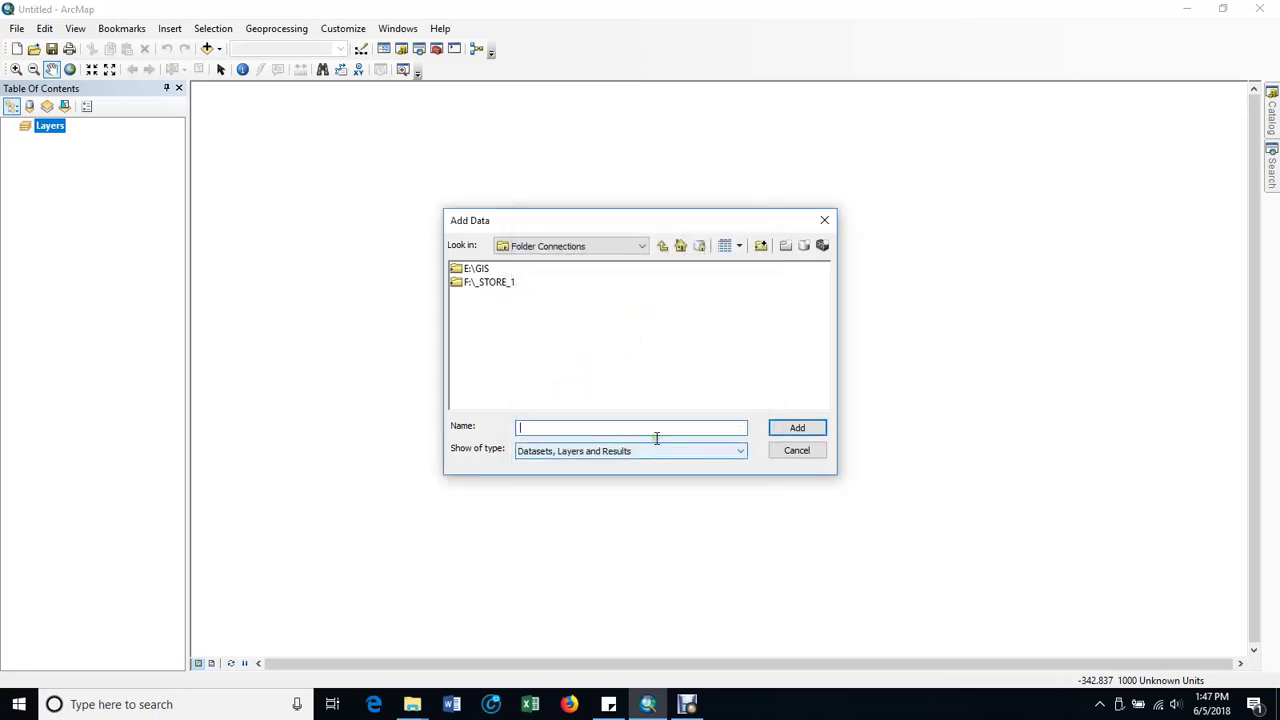
# Add tl_2017_us_county.shp from E:\GIS\Counties to the map and zoom in to the contiguous United States
pyautogui.doubleClick(474, 269)
pyautogui.doubleClick(482, 270)
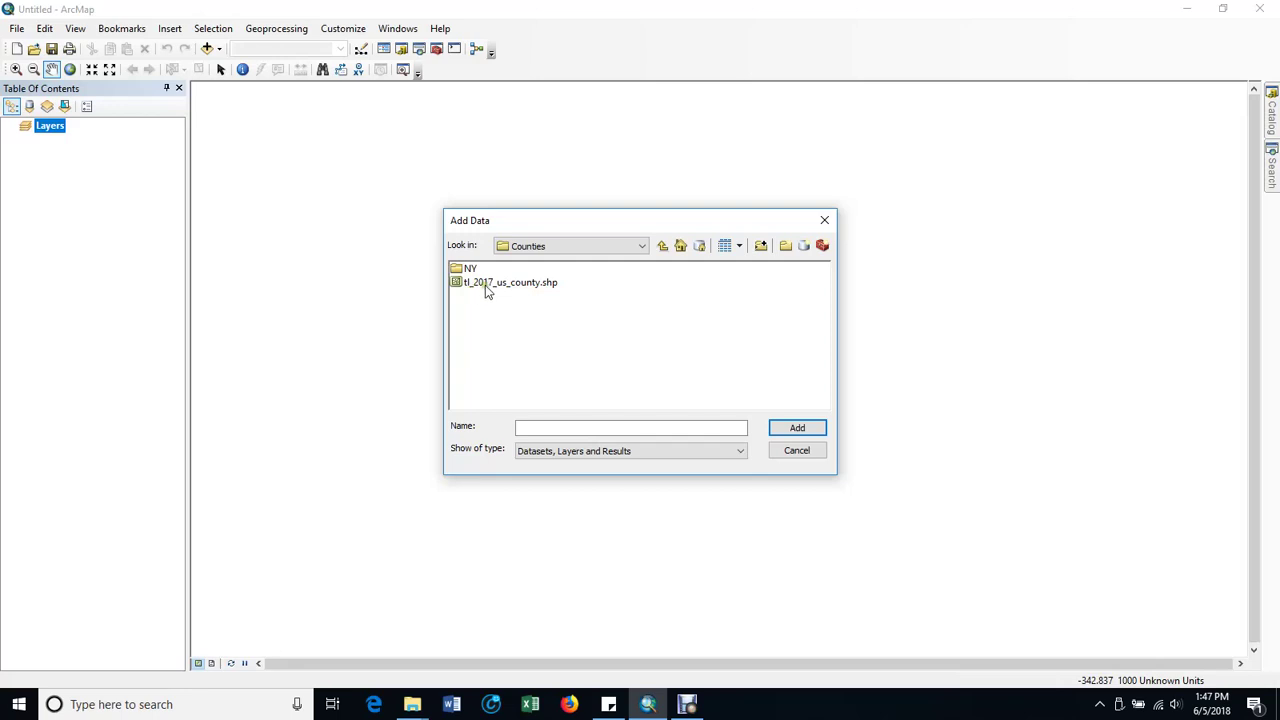
pyautogui.click(486, 286)
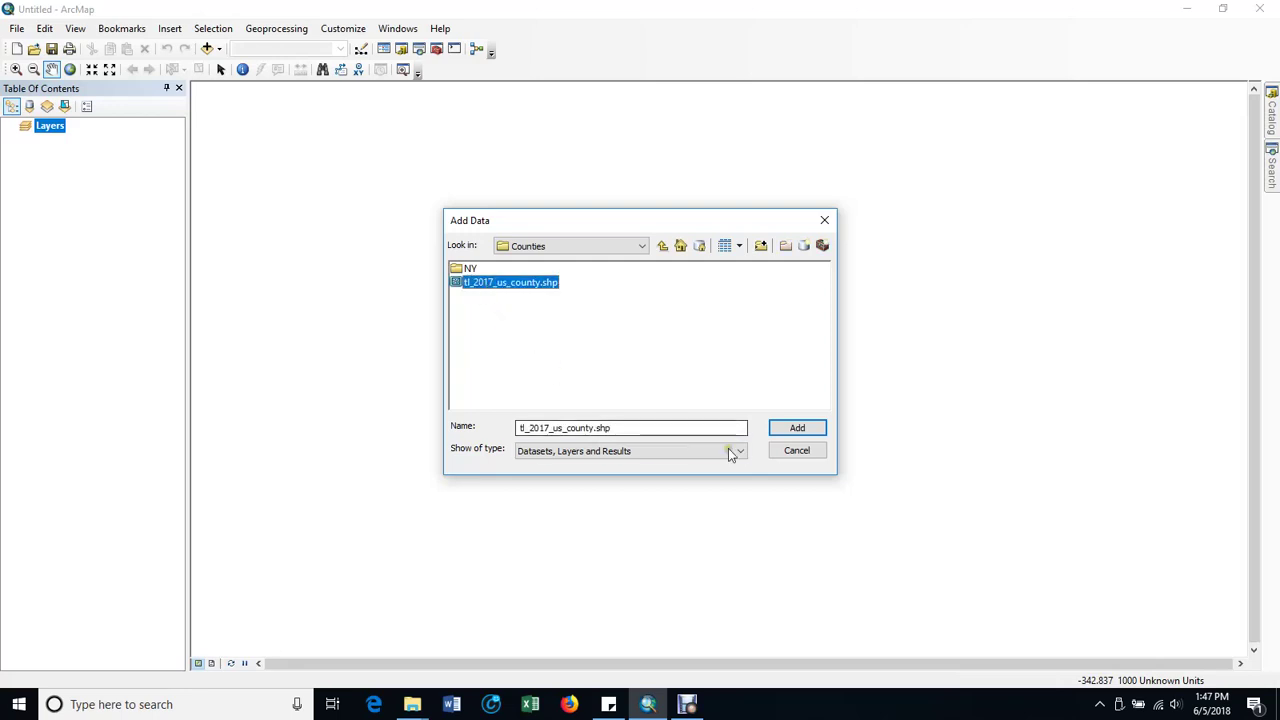
pyautogui.click(784, 430)
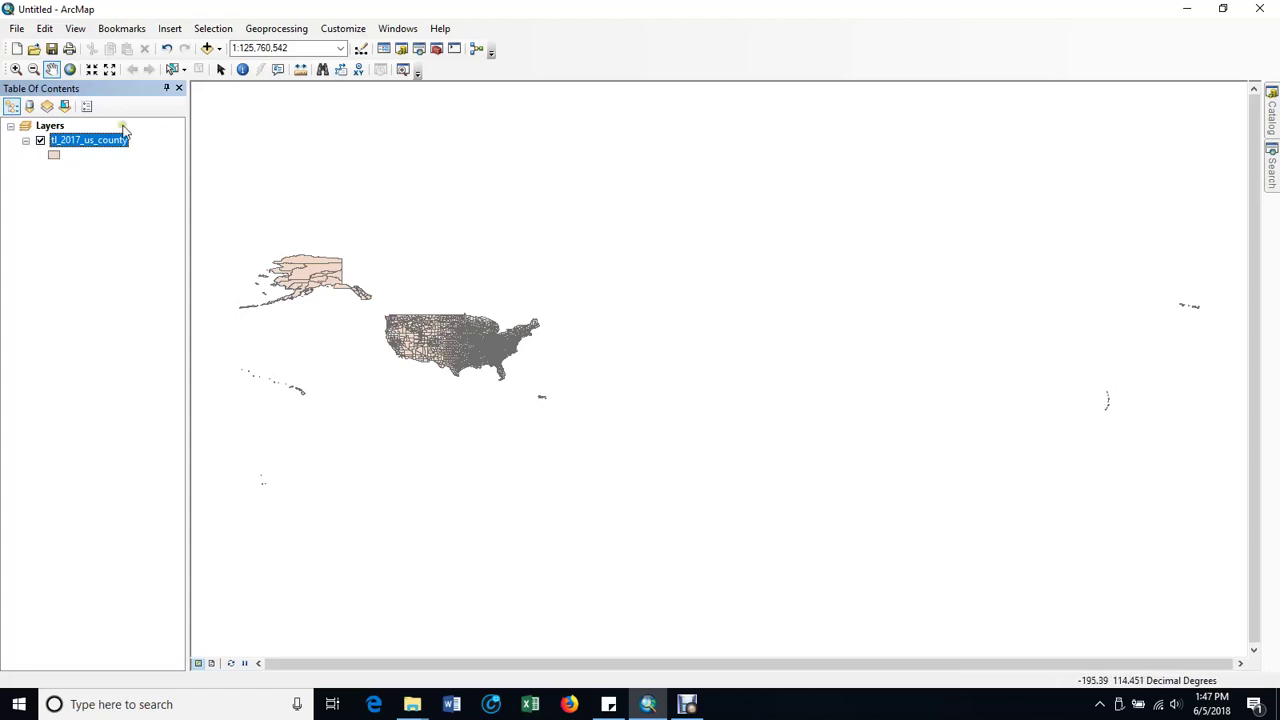
pyautogui.click(15, 69)
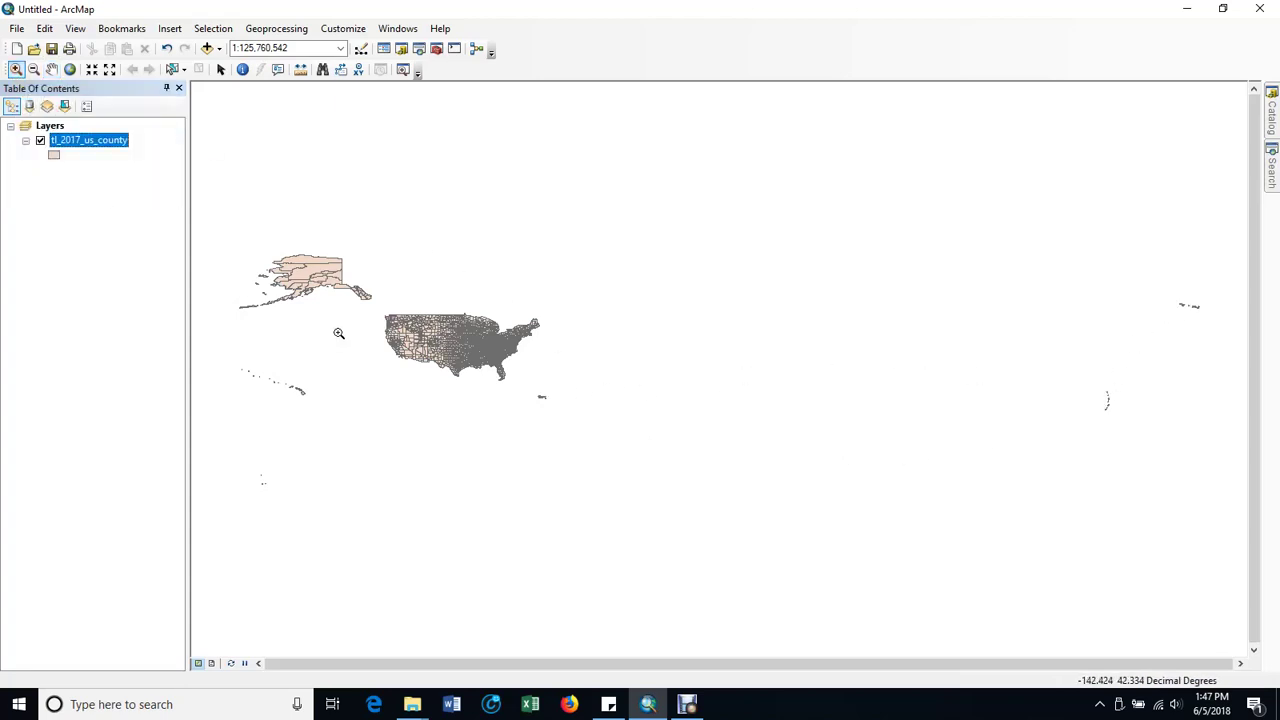
pyautogui.moveTo(377, 303); pyautogui.dragTo(547, 390)
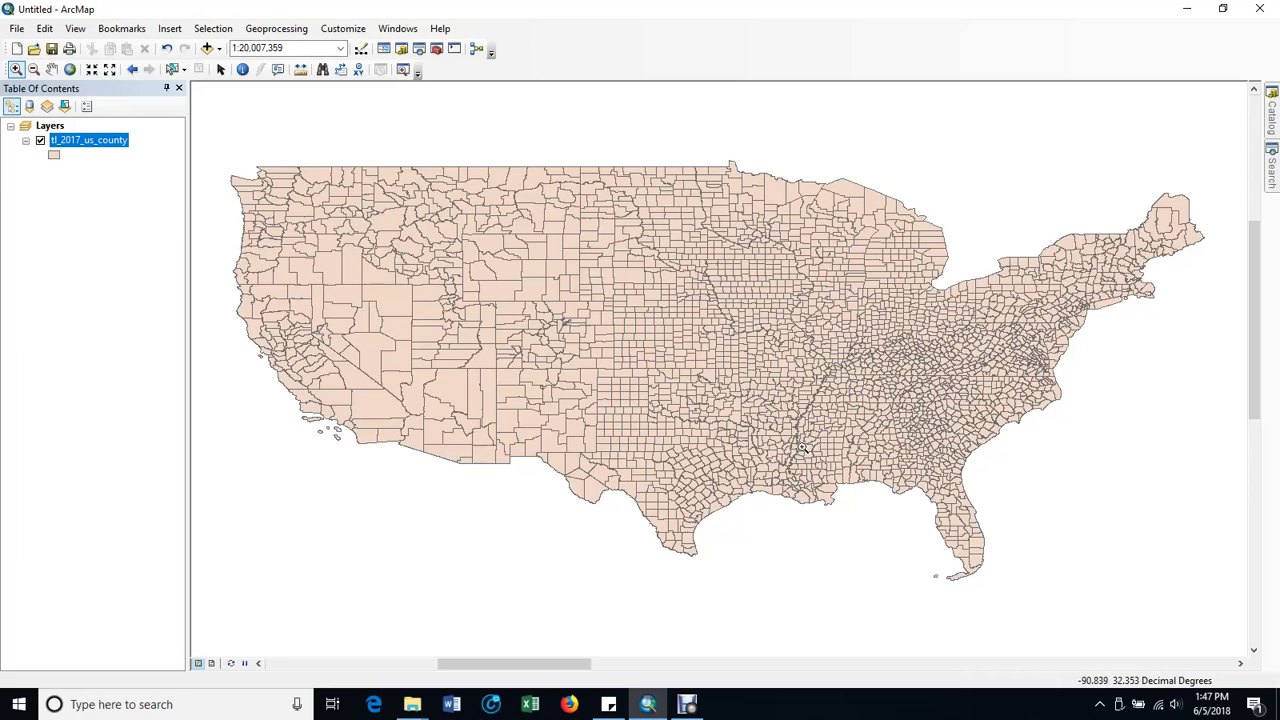
# Examine the fields of the tl_2017_us_county attribute table, highlight the GEOID column, and close the table
pyautogui.rightClick(118, 145)
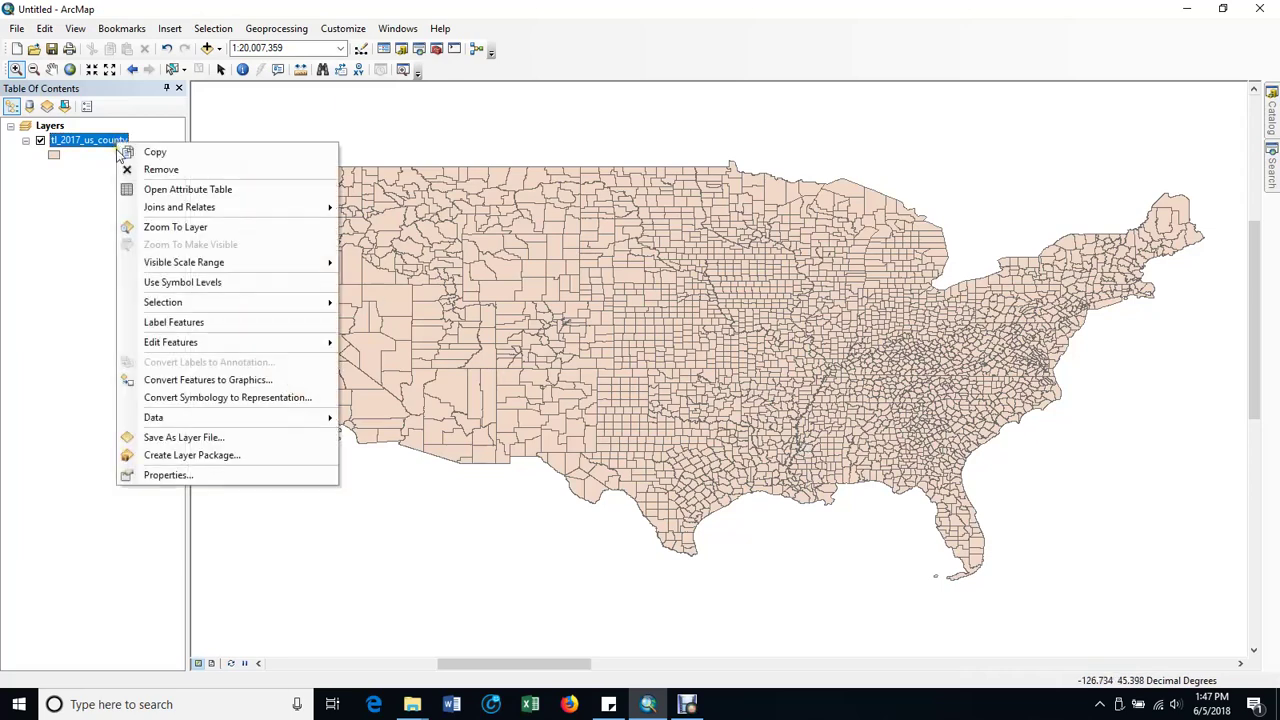
pyautogui.click(153, 189)
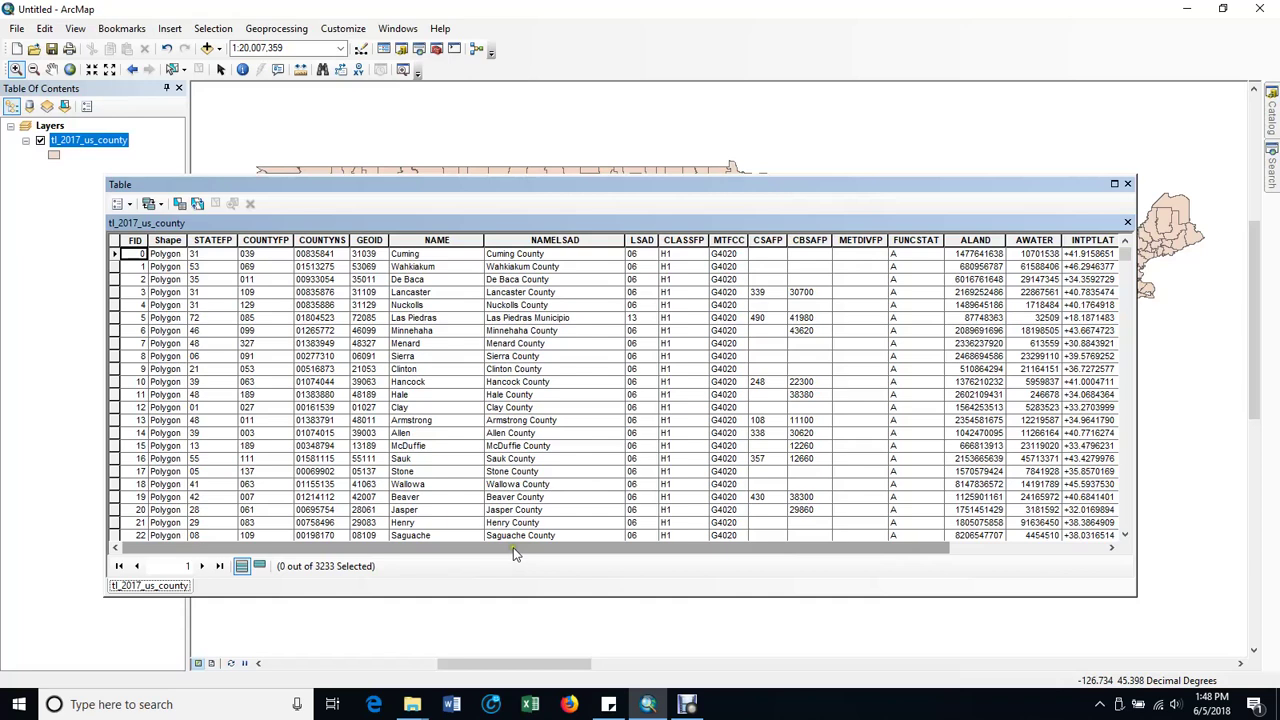
pyautogui.moveTo(513, 547); pyautogui.dragTo(677, 551)
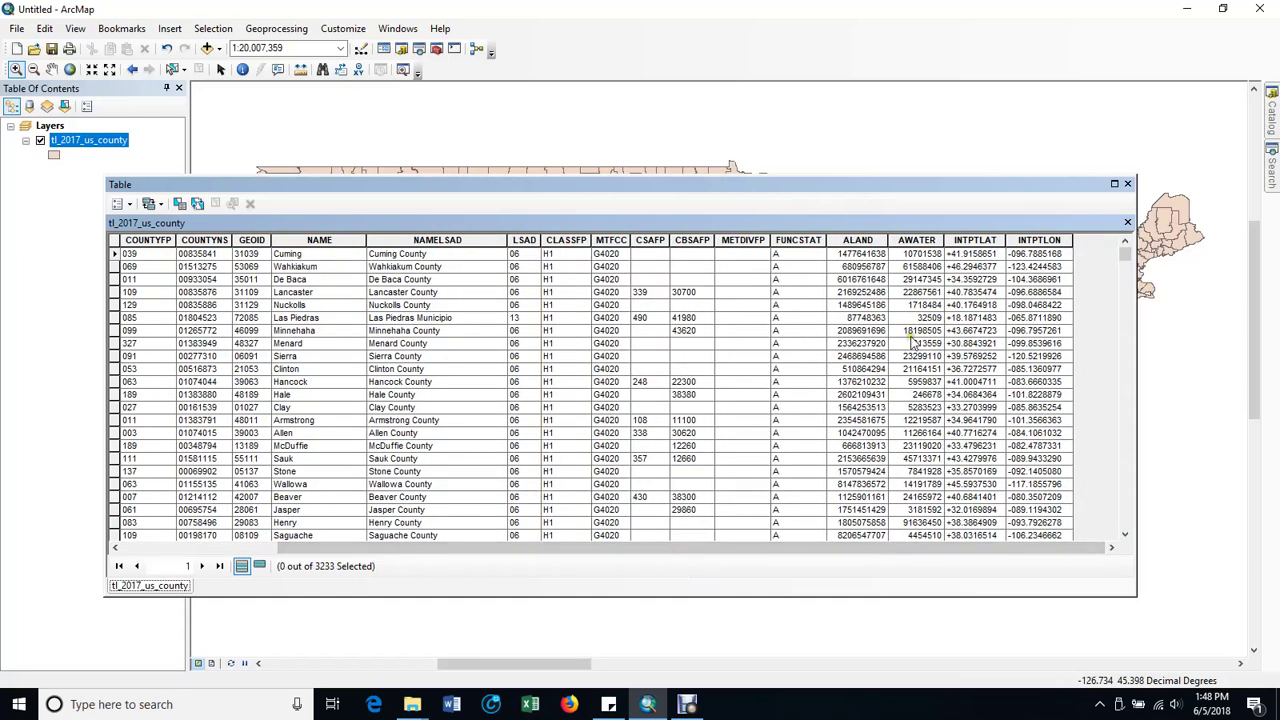
pyautogui.moveTo(712, 548); pyautogui.dragTo(553, 560)
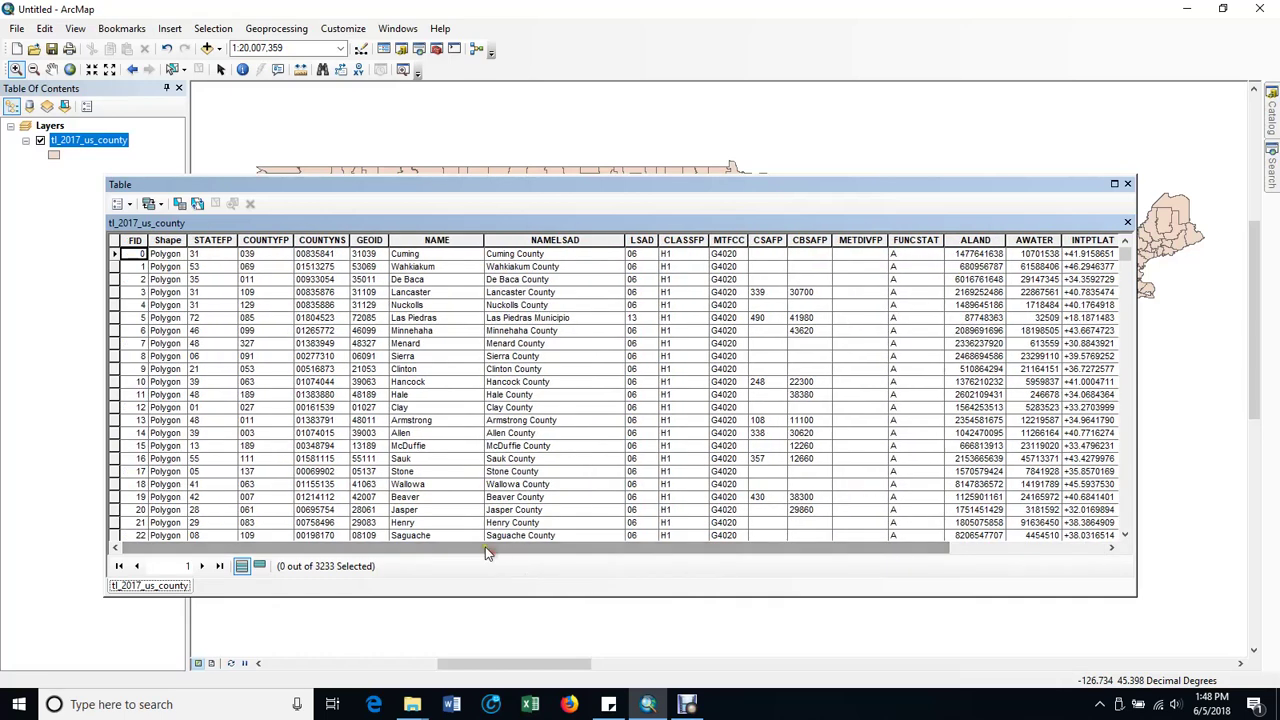
pyautogui.click(371, 240)
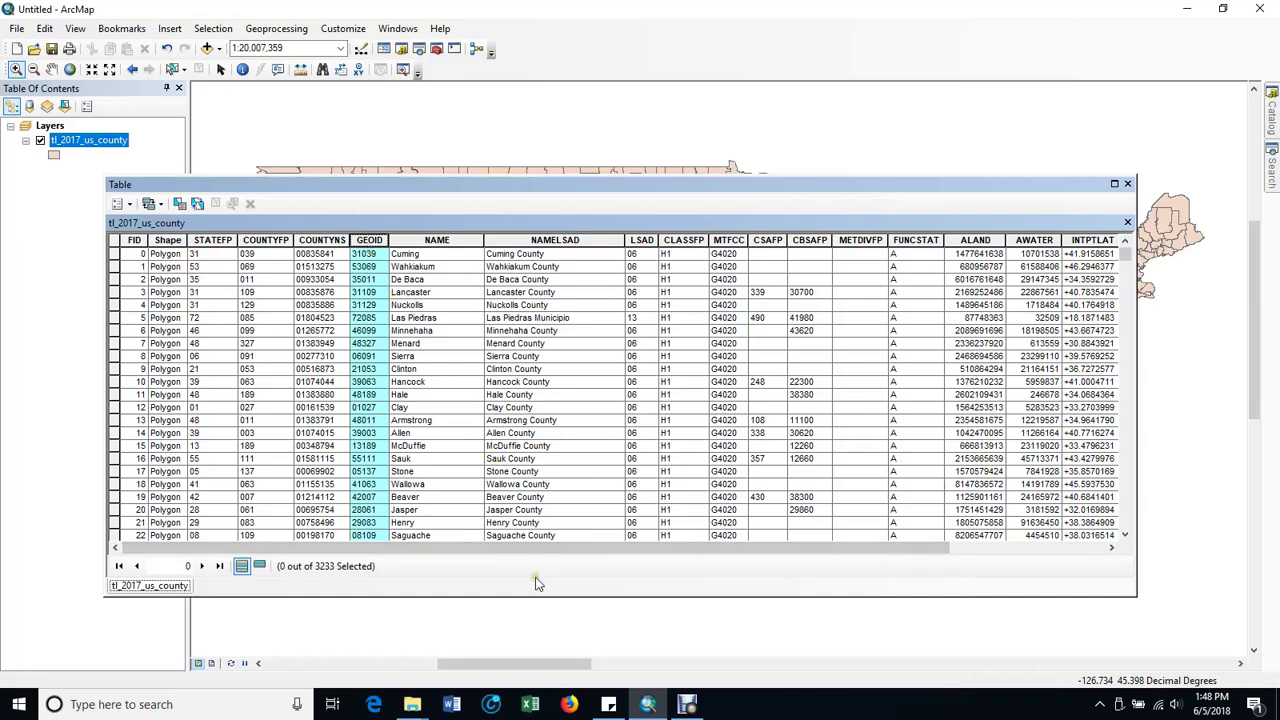
pyautogui.click(1127, 184)
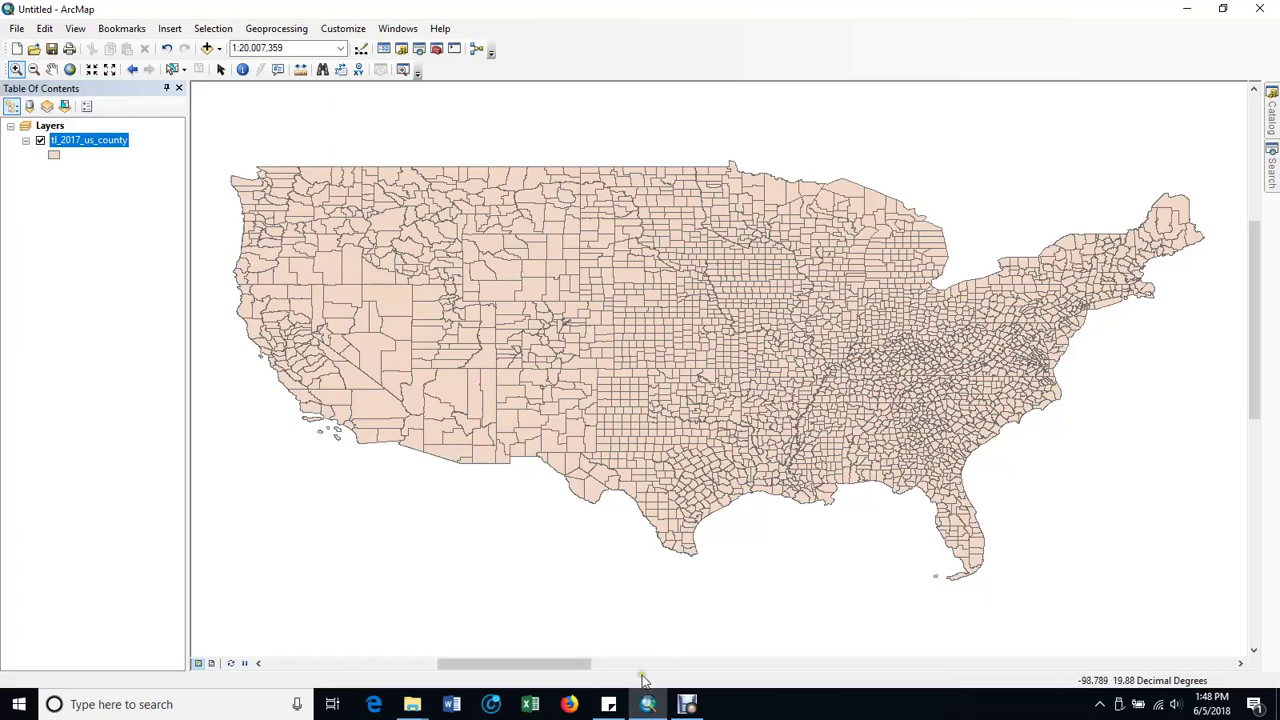
# Switch to Firefox, go to factfinder.census.gov and open the full Advanced Search
pyautogui.click(570, 705)
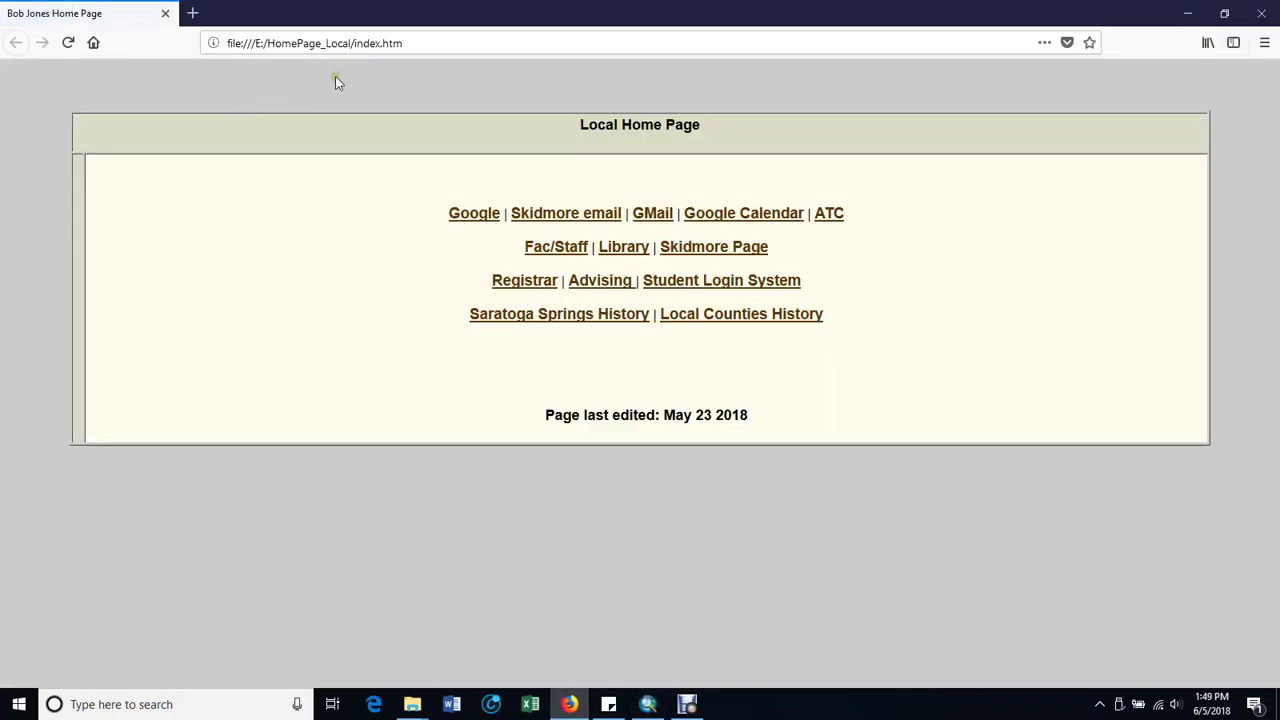
pyautogui.click(468, 218)
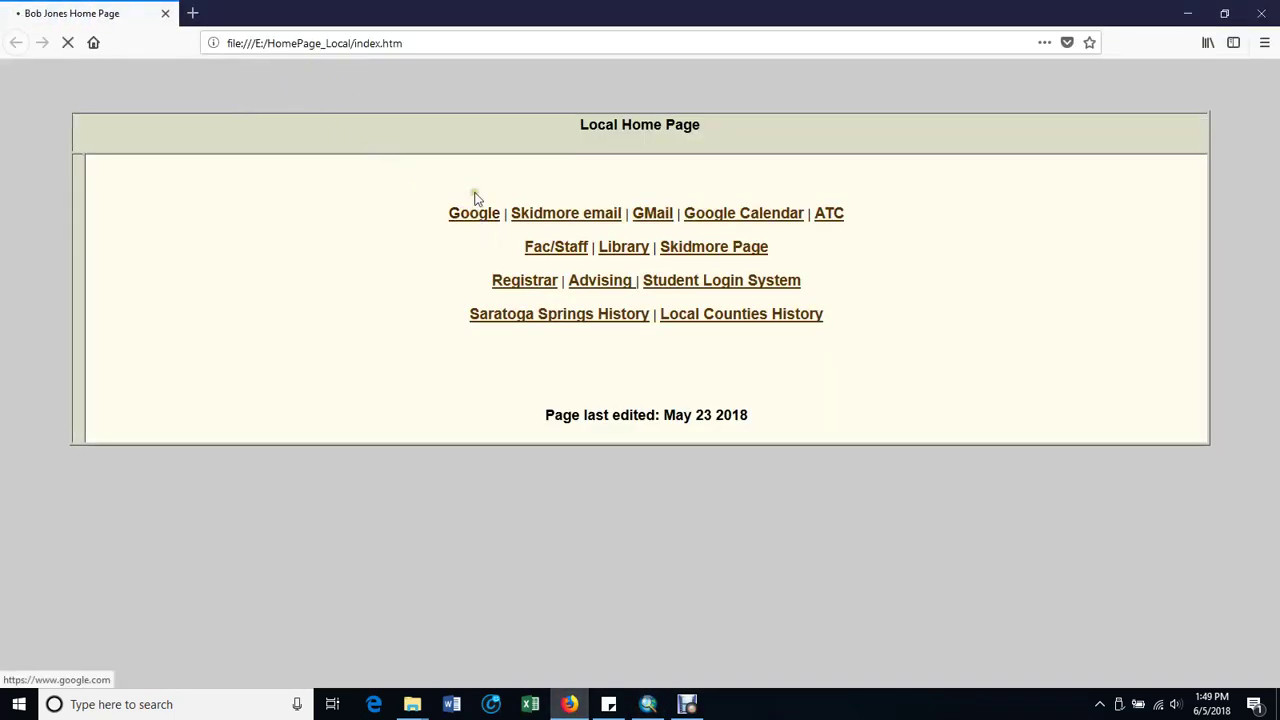
pyautogui.click(372, 46)
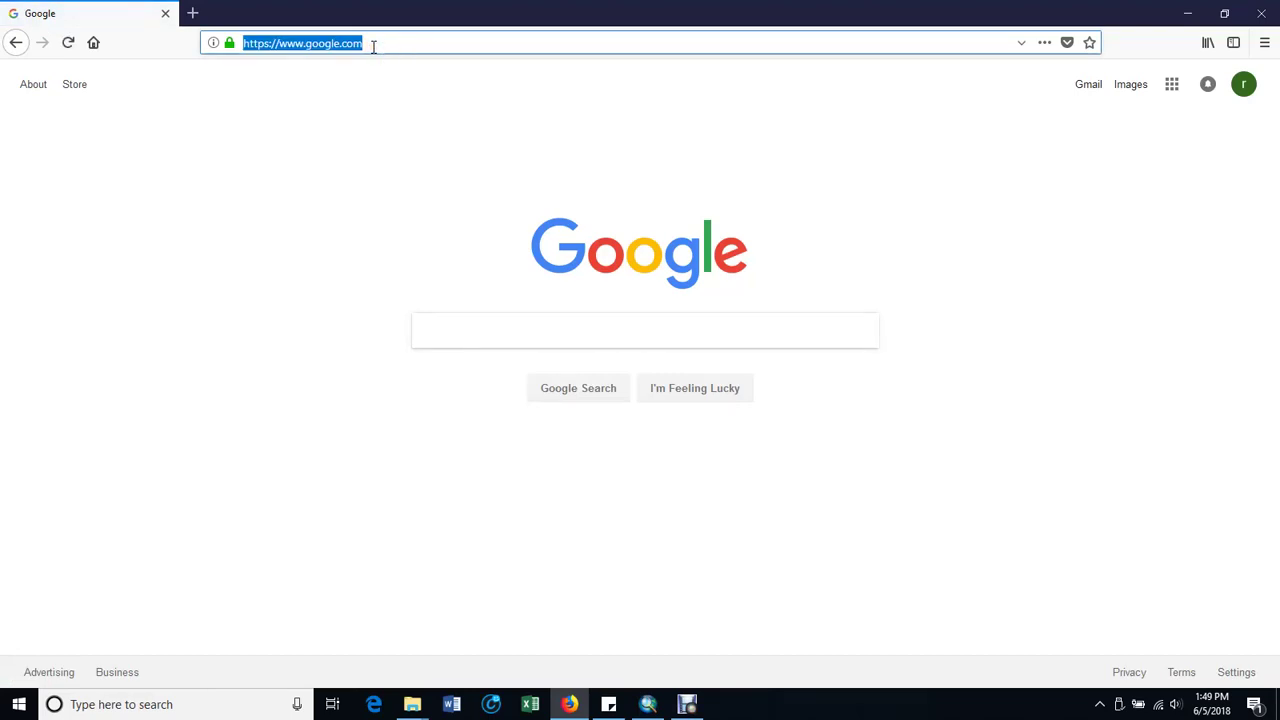
pyautogui.write('factfinder.census.gov/')
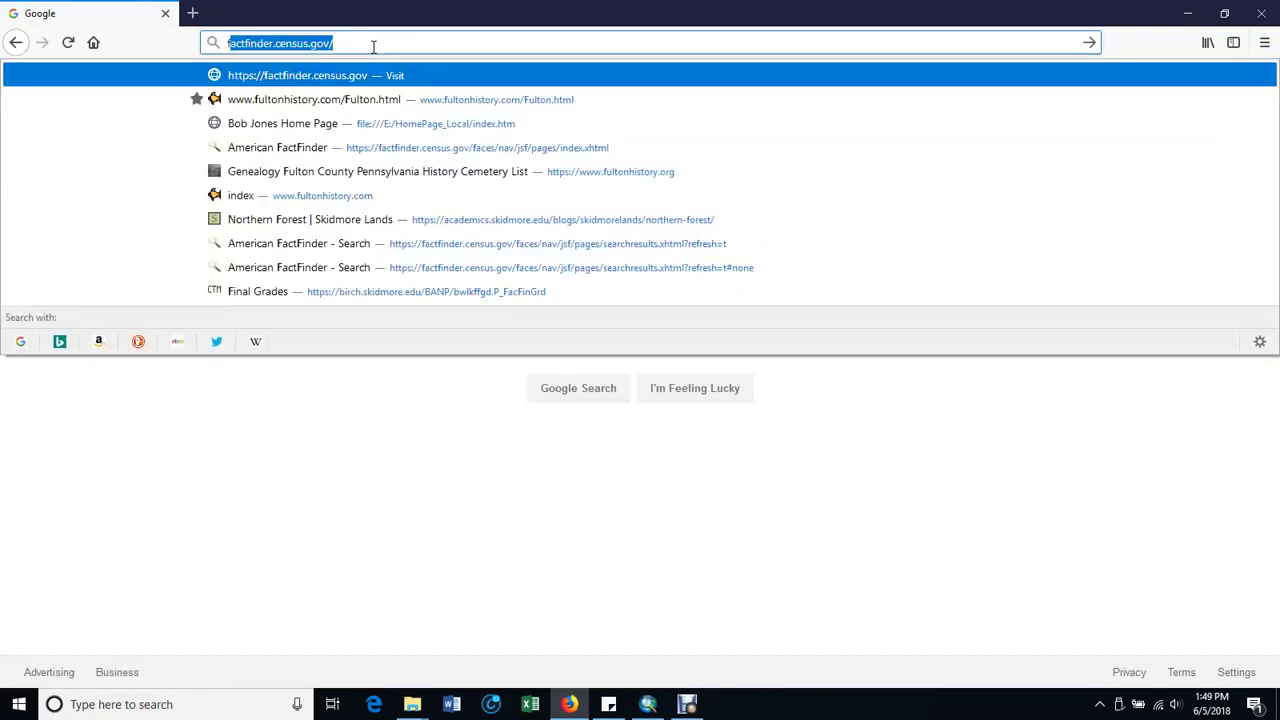
pyautogui.press('Return')
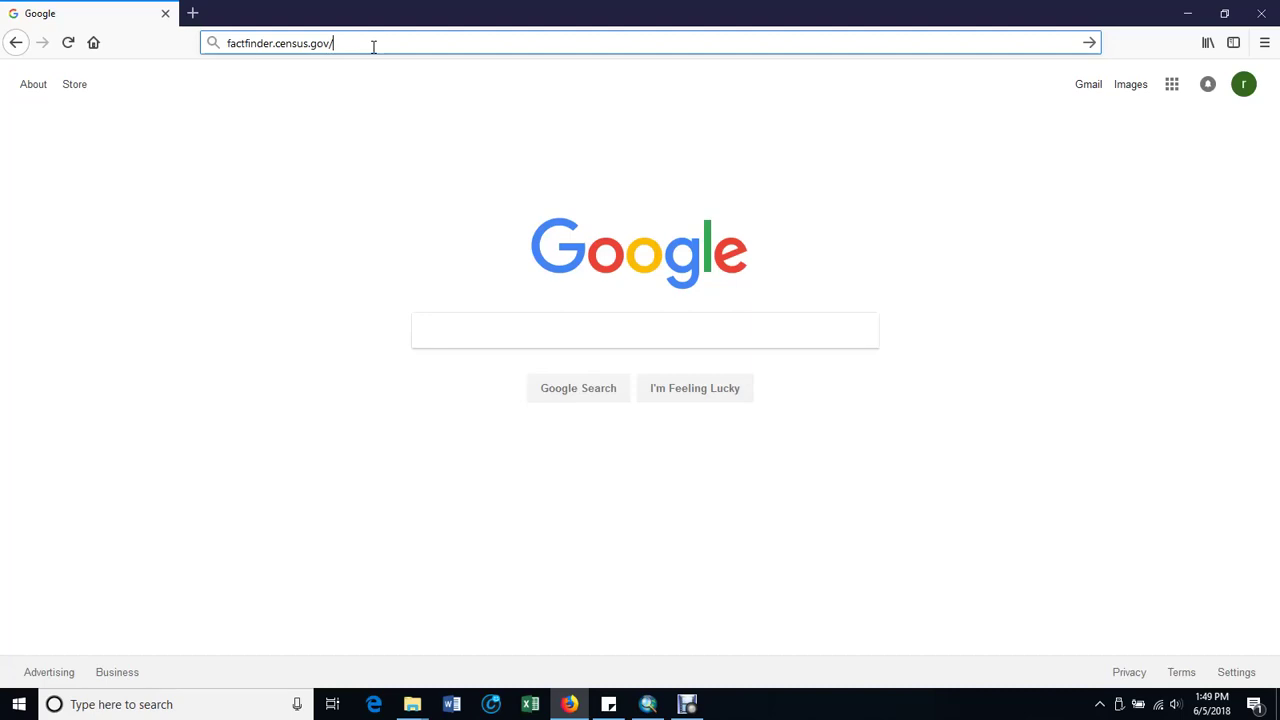
pyautogui.press('Return')
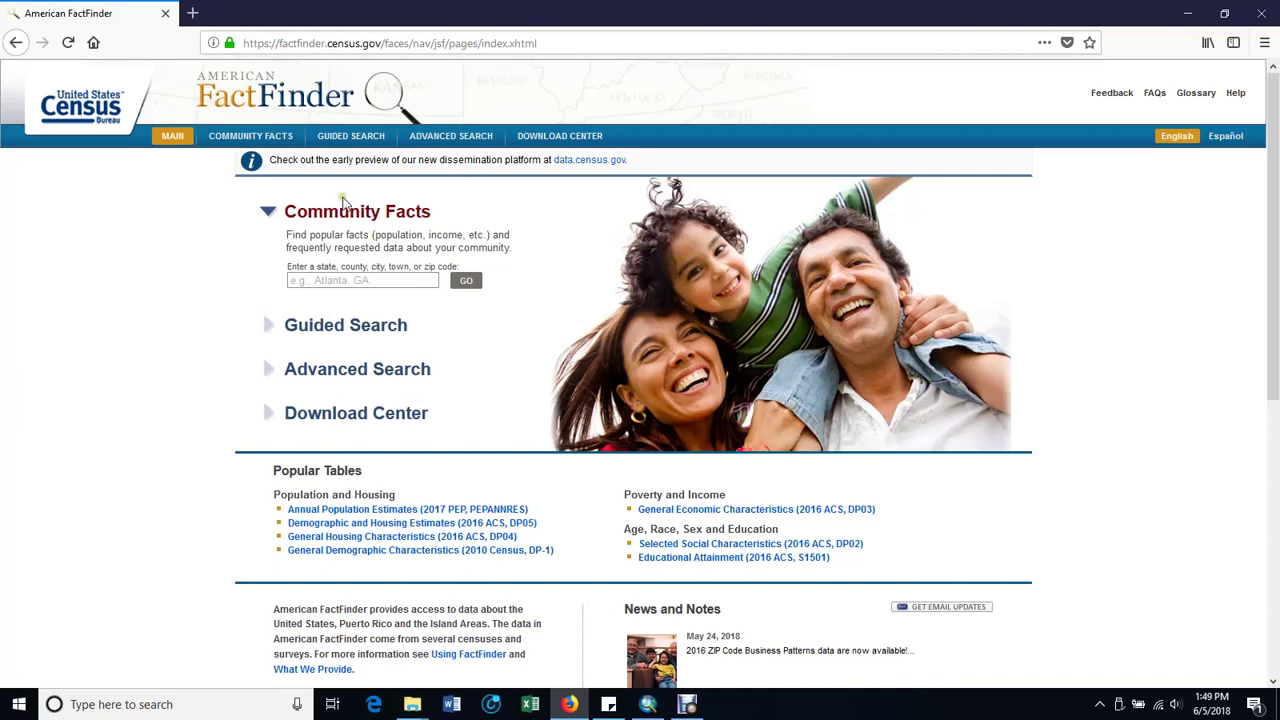
pyautogui.click(341, 372)
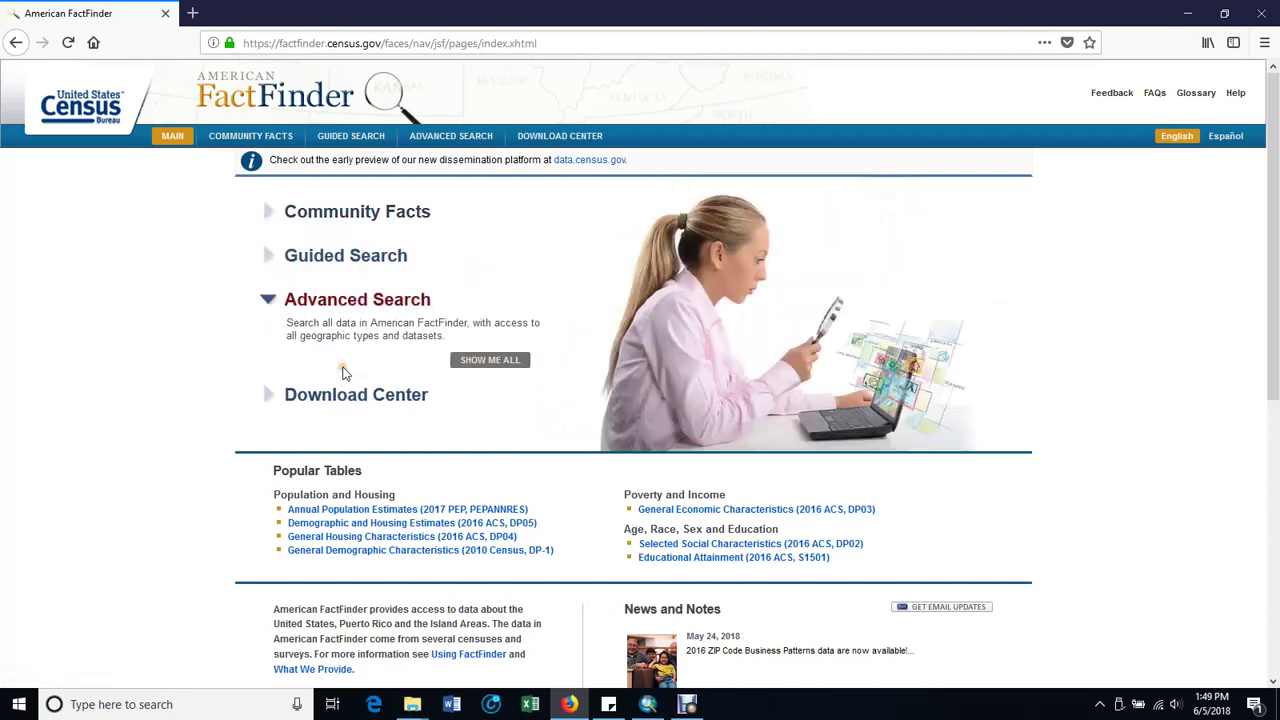
pyautogui.click(490, 361)
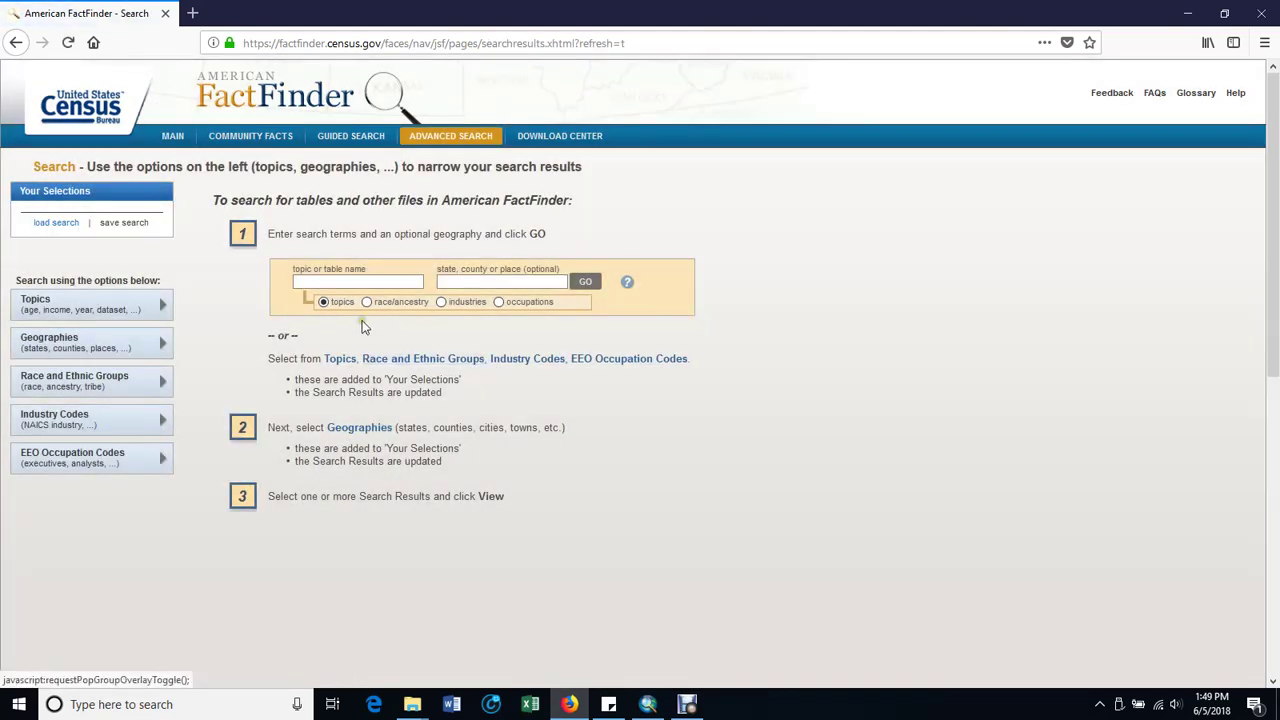
# Add All Counties within United States, geographic type County - 050, to the search selections and close the geography selector
pyautogui.click(163, 347)
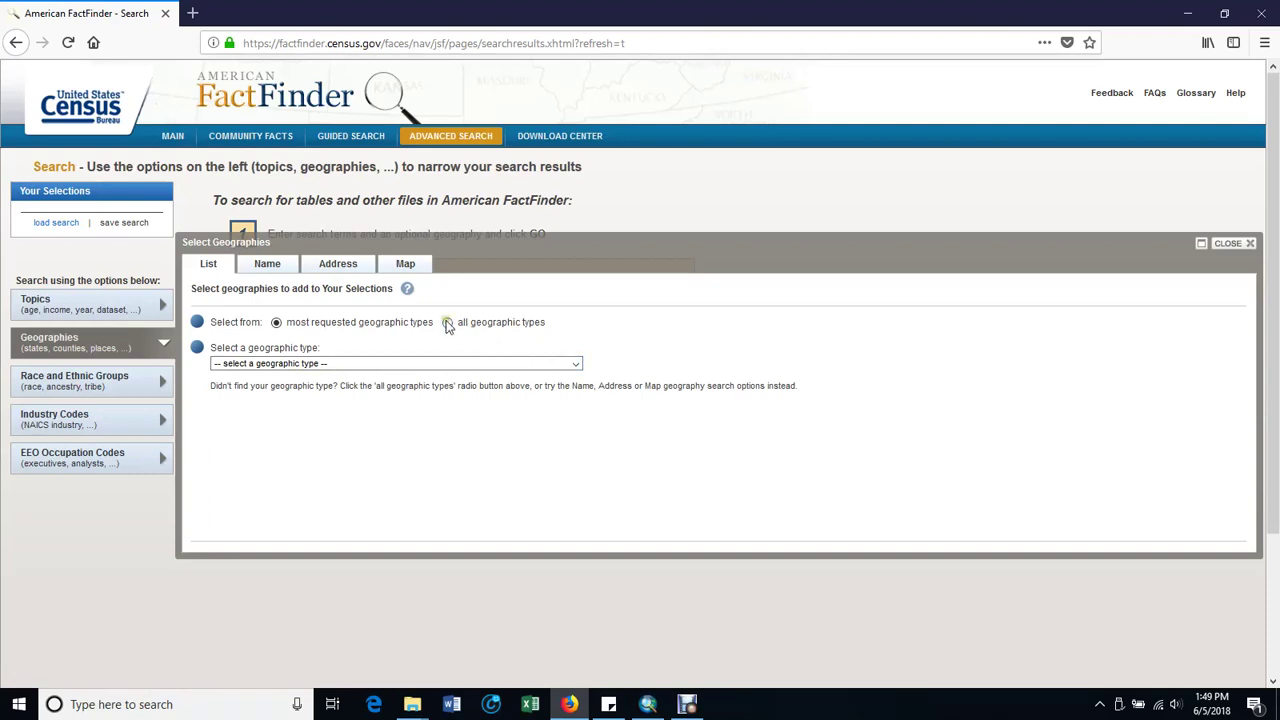
pyautogui.click(577, 365)
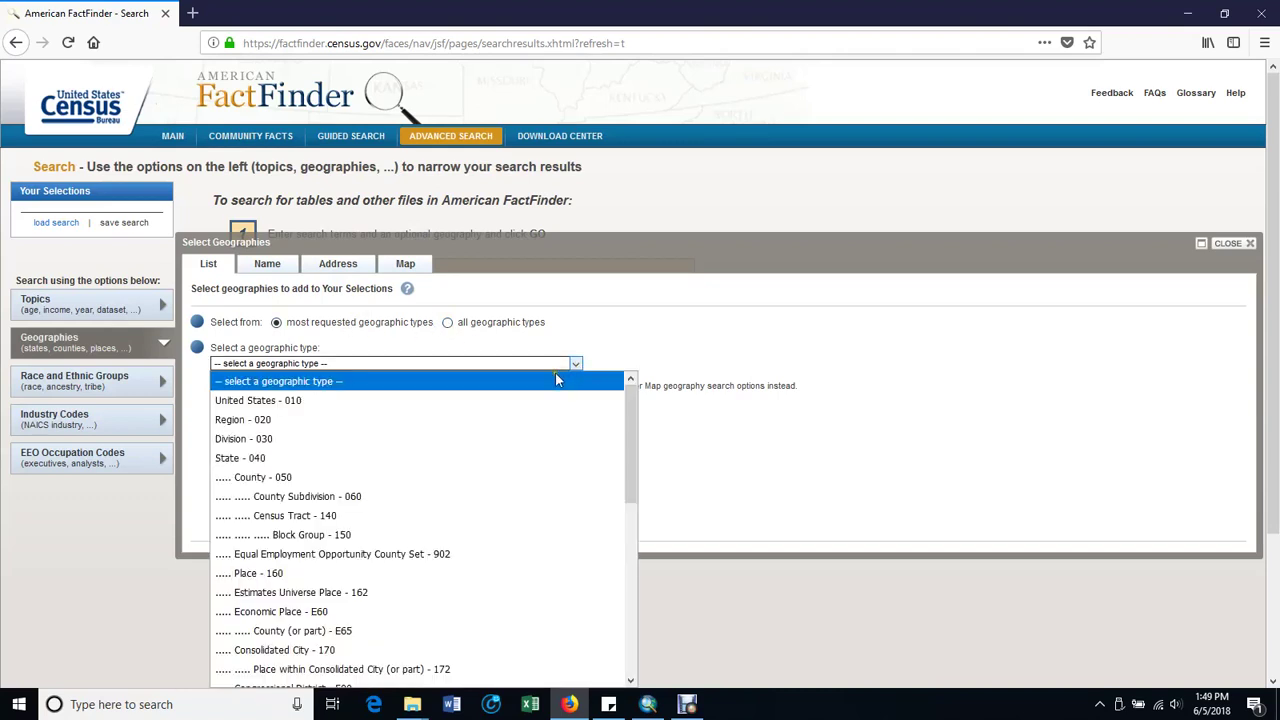
pyautogui.click(252, 480)
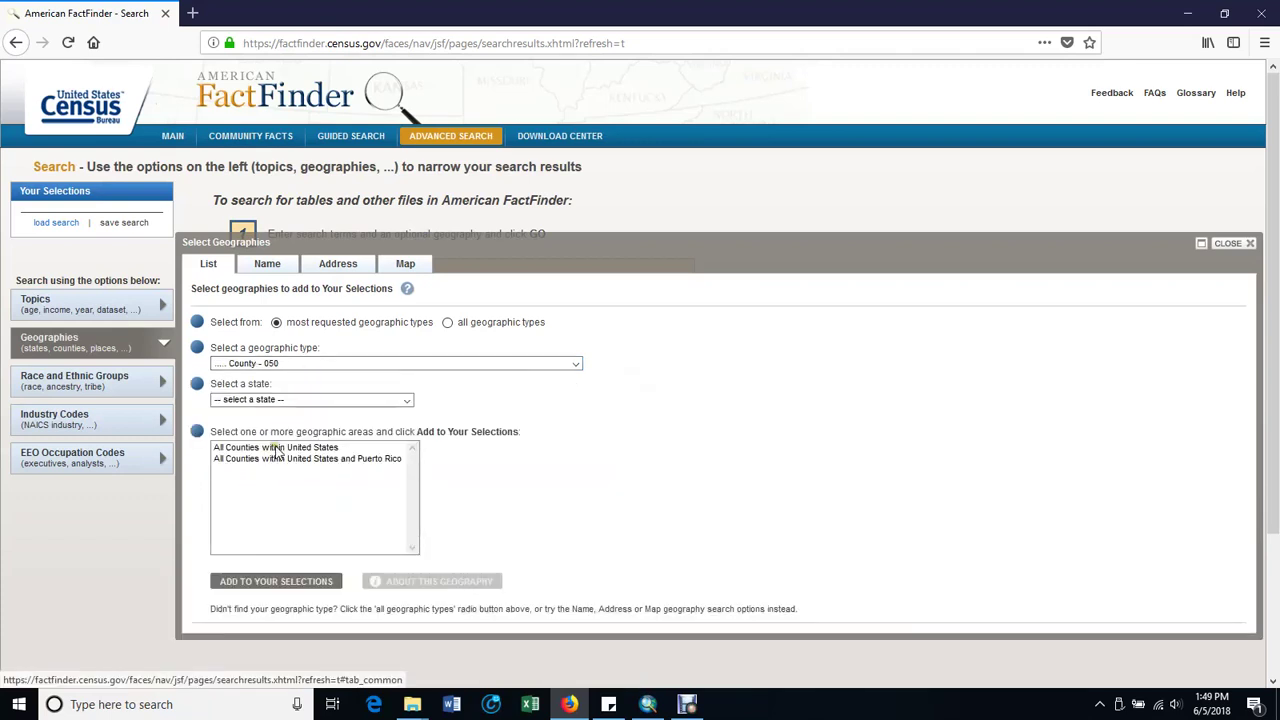
pyautogui.click(276, 449)
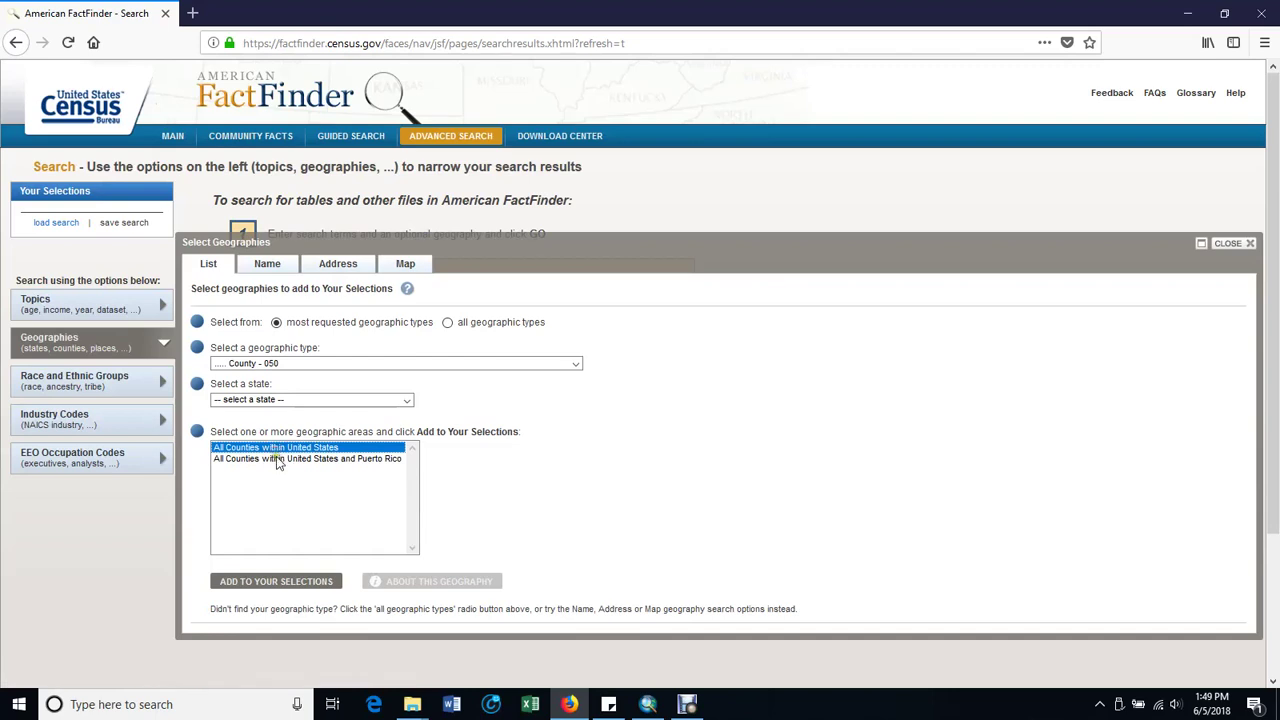
pyautogui.click(265, 583)
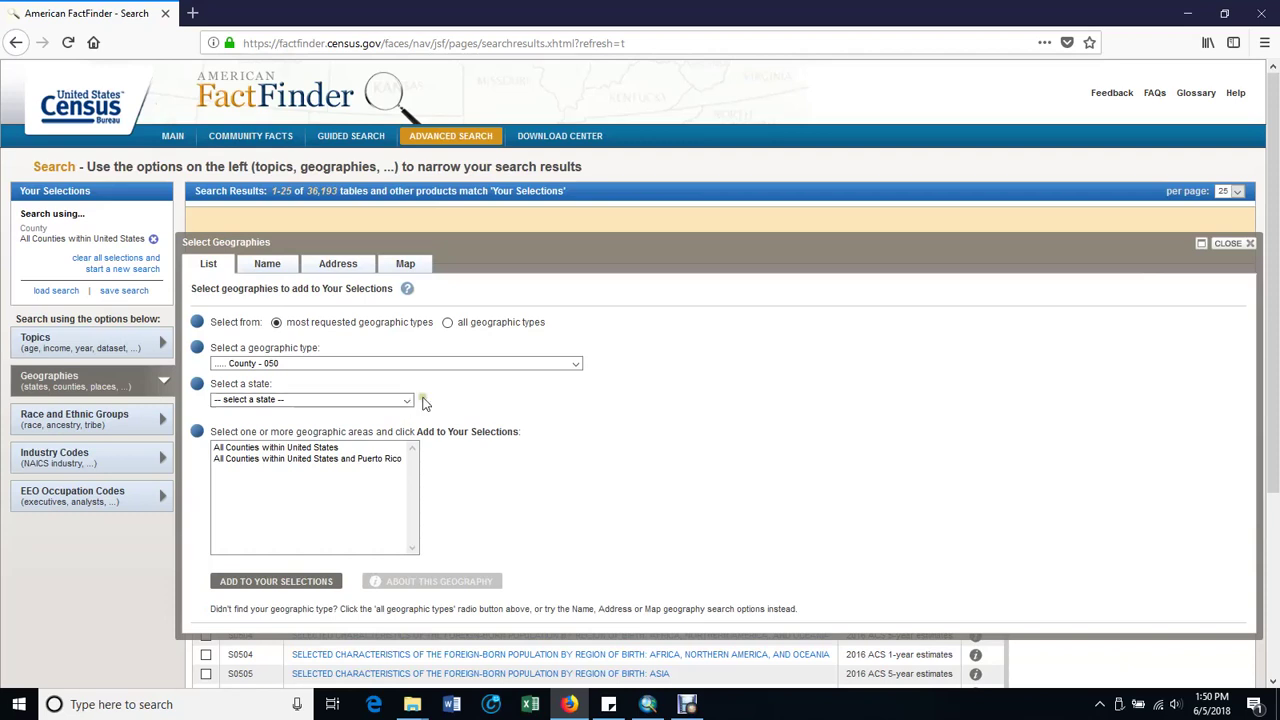
pyautogui.click(1236, 250)
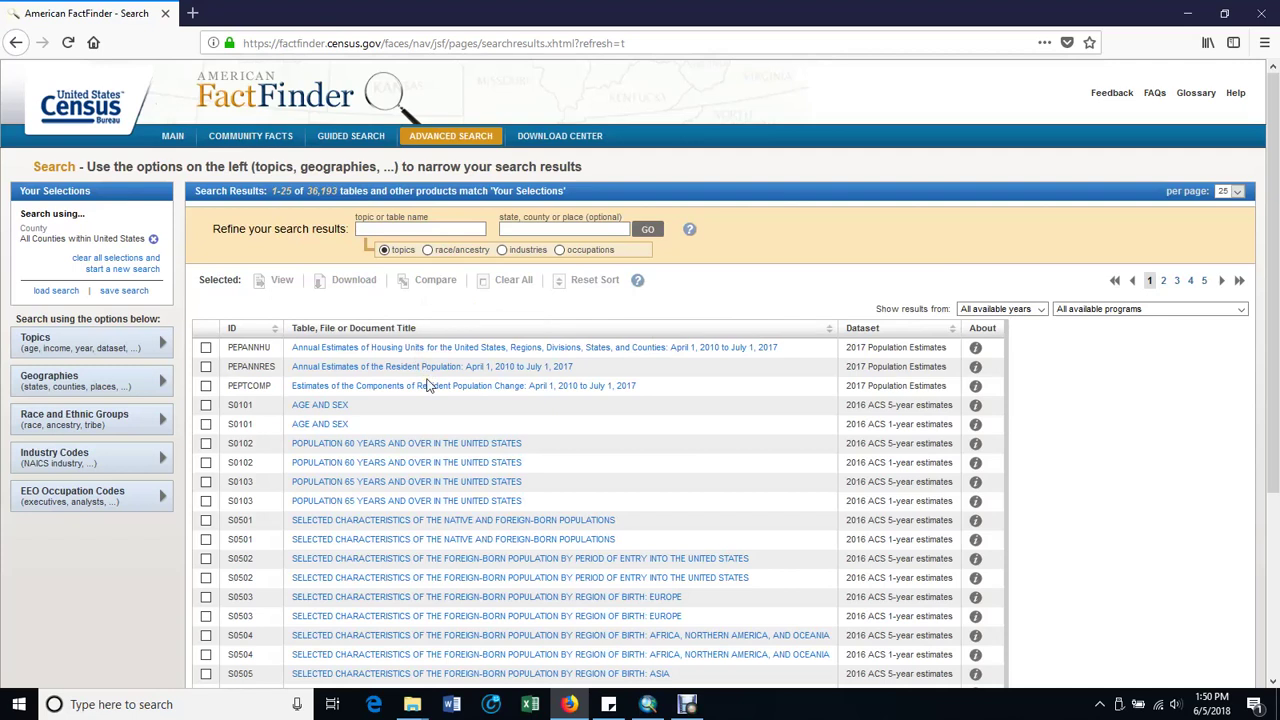
# Refine the search results to table dp03 and select its 2016 ACS 5-year estimates version
pyautogui.click(424, 230)
pyautogui.click(440, 230)
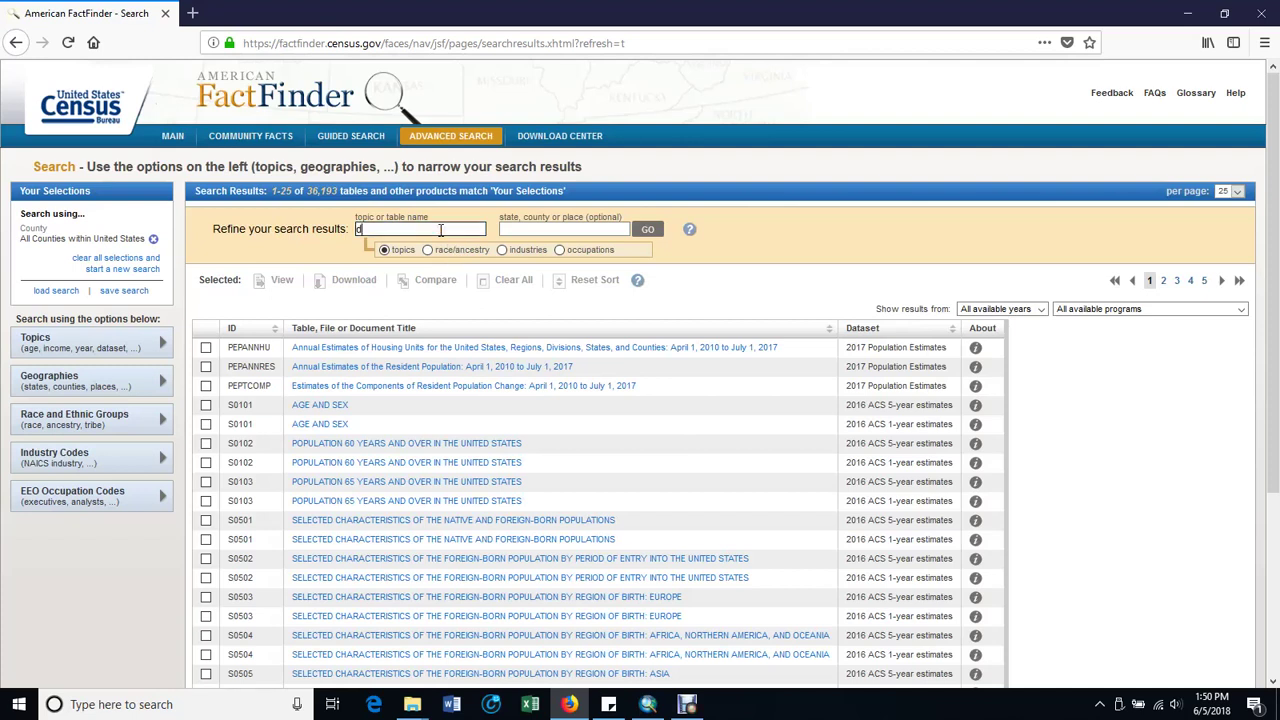
pyautogui.write('dp03')
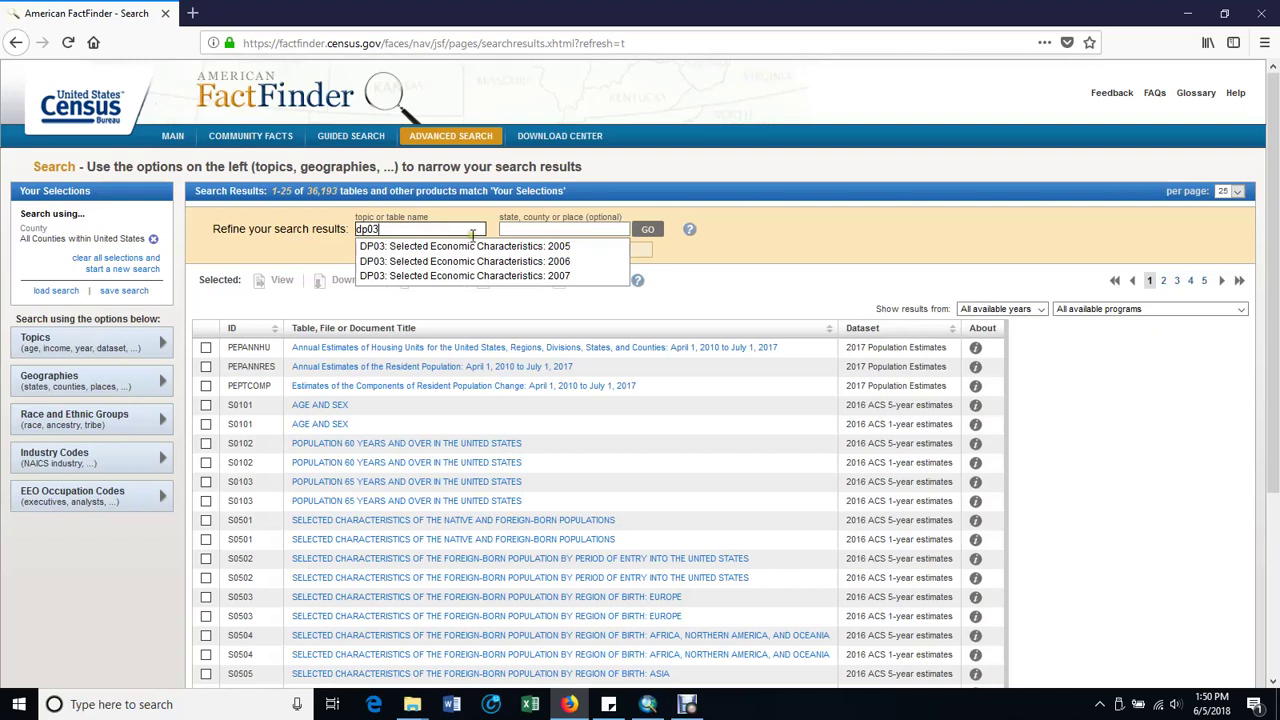
pyautogui.click(648, 230)
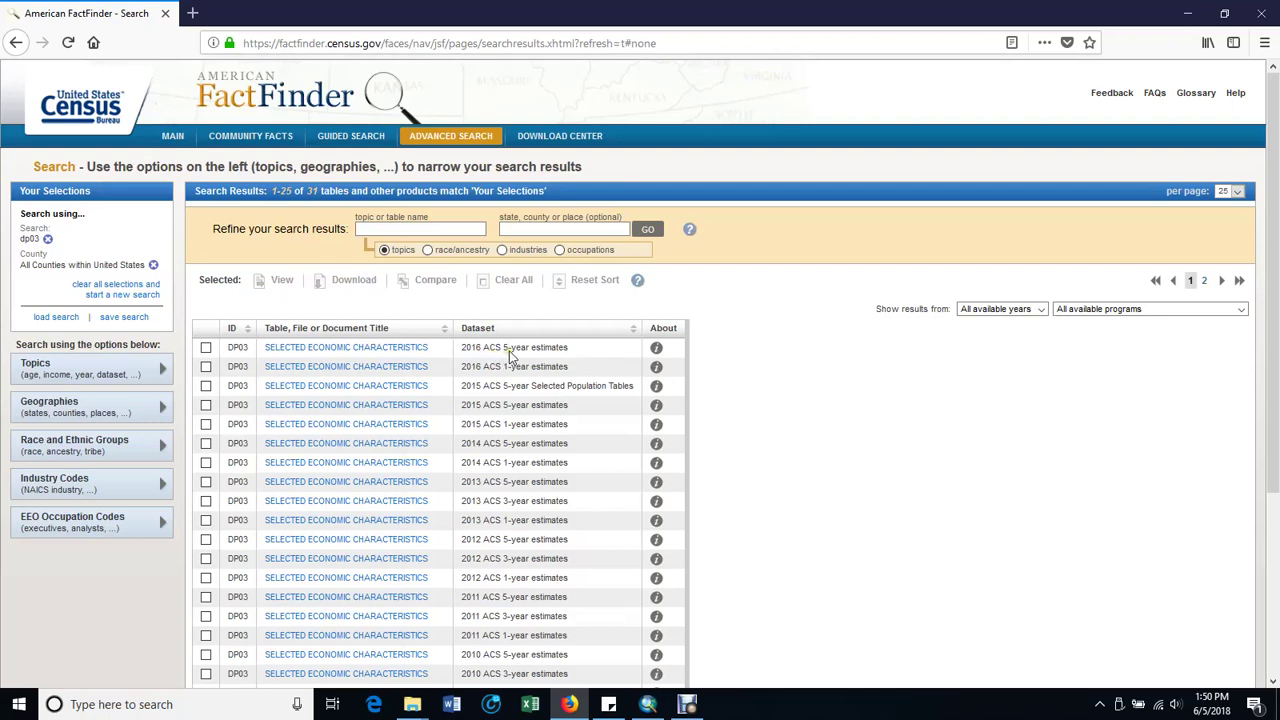
pyautogui.click(206, 348)
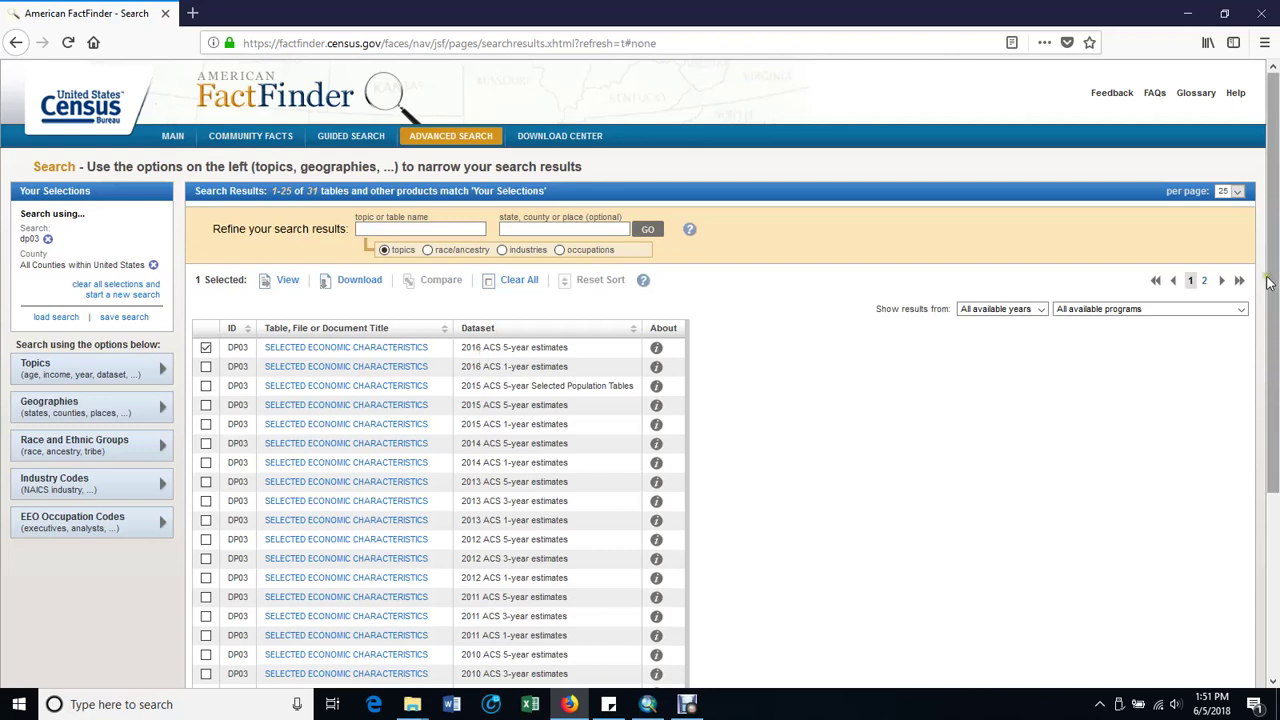
# Open the 2016 ACS 5-year DP03 table, examine its employment, commuting, income, health insurance and poverty sections, and return to the search results
pyautogui.moveTo(1268, 283); pyautogui.dragTo(1273, 494)
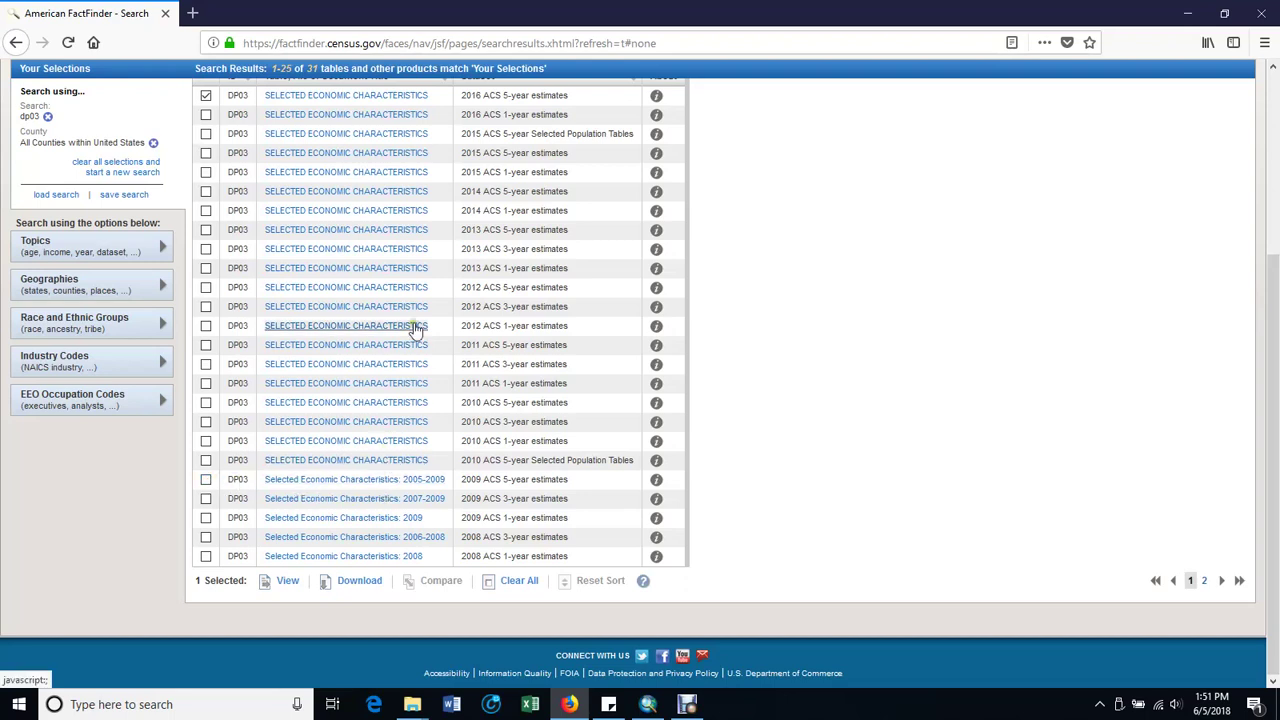
pyautogui.scroll(5, 1274, 290)
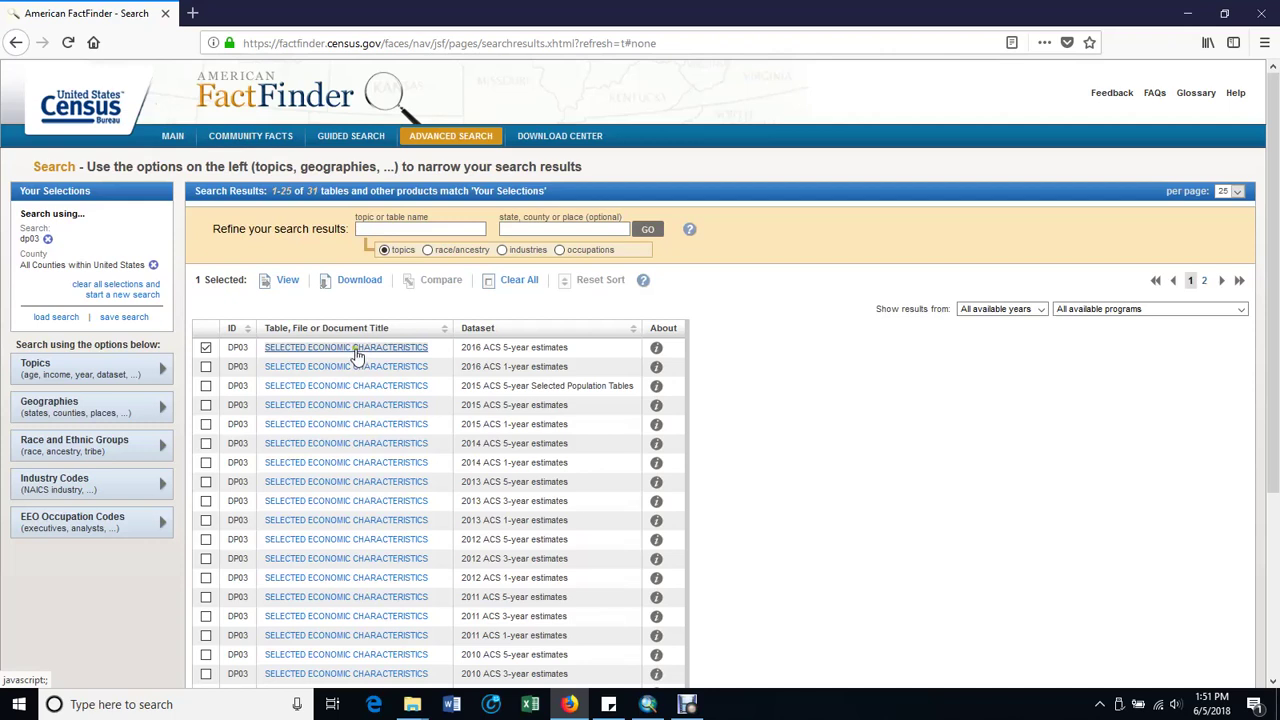
pyautogui.click(357, 350)
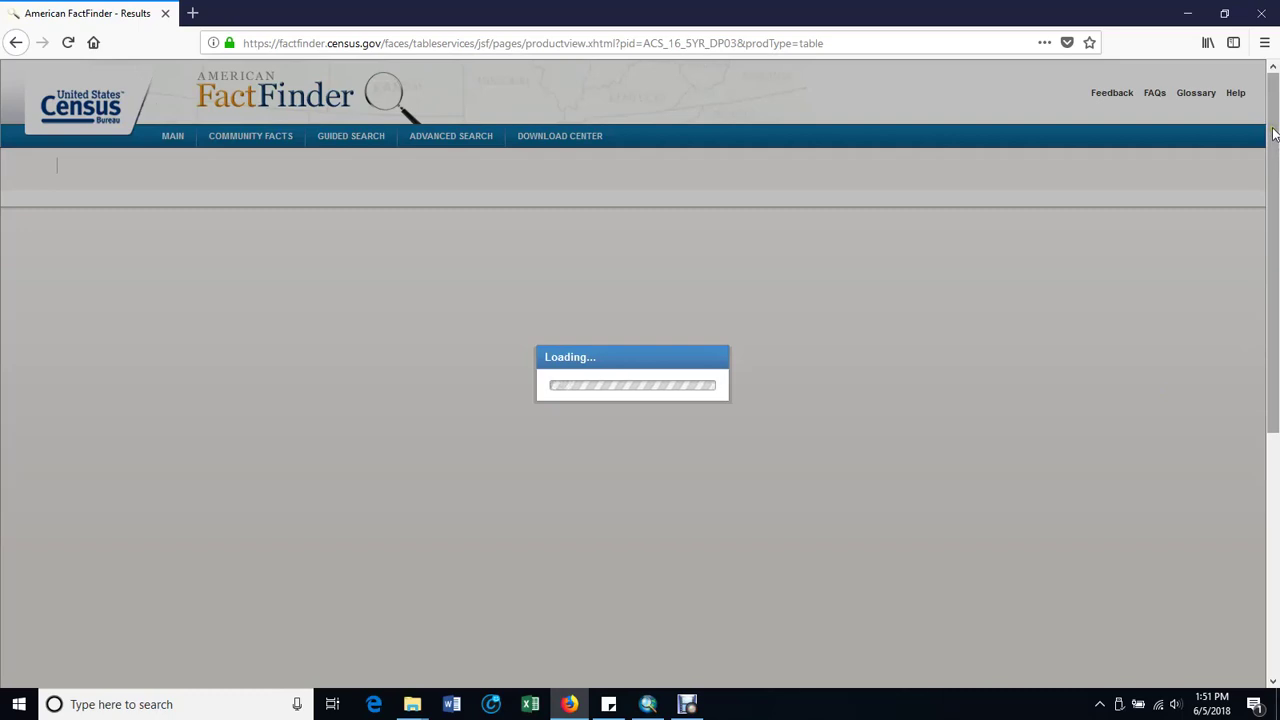
pyautogui.scroll(-5, 492, 207)
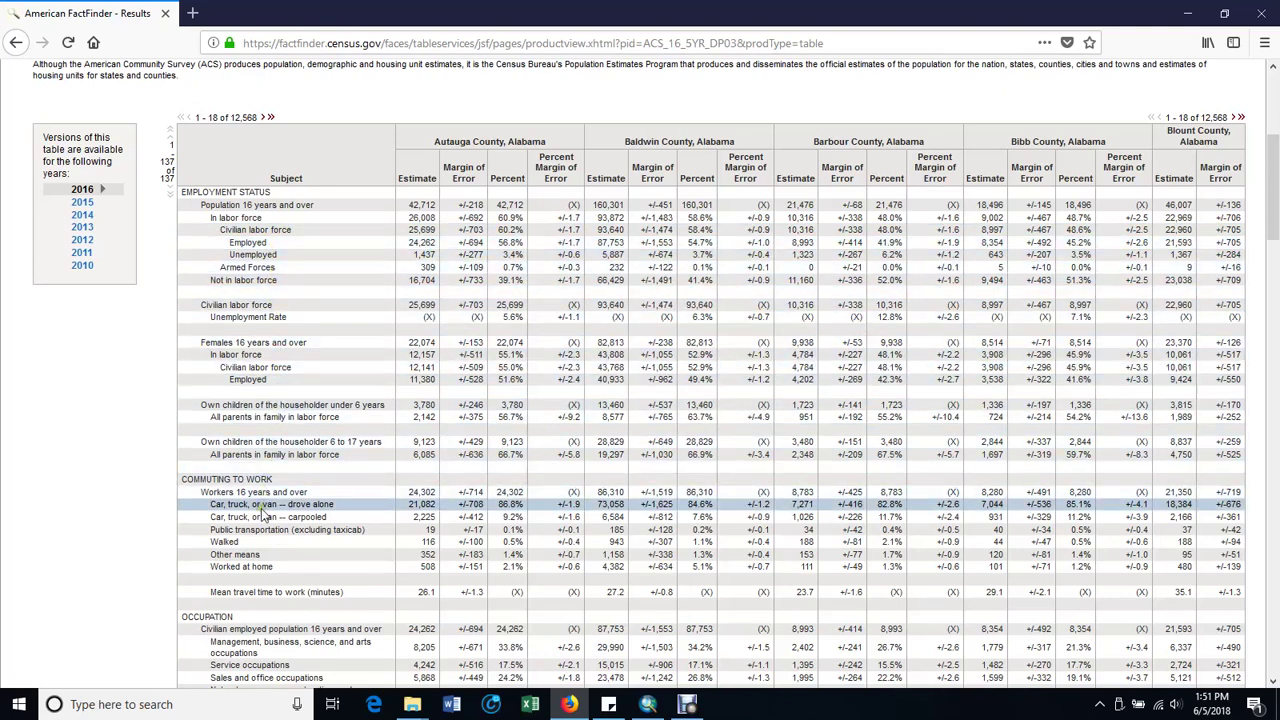
pyautogui.moveTo(1274, 172); pyautogui.dragTo(1274, 232)
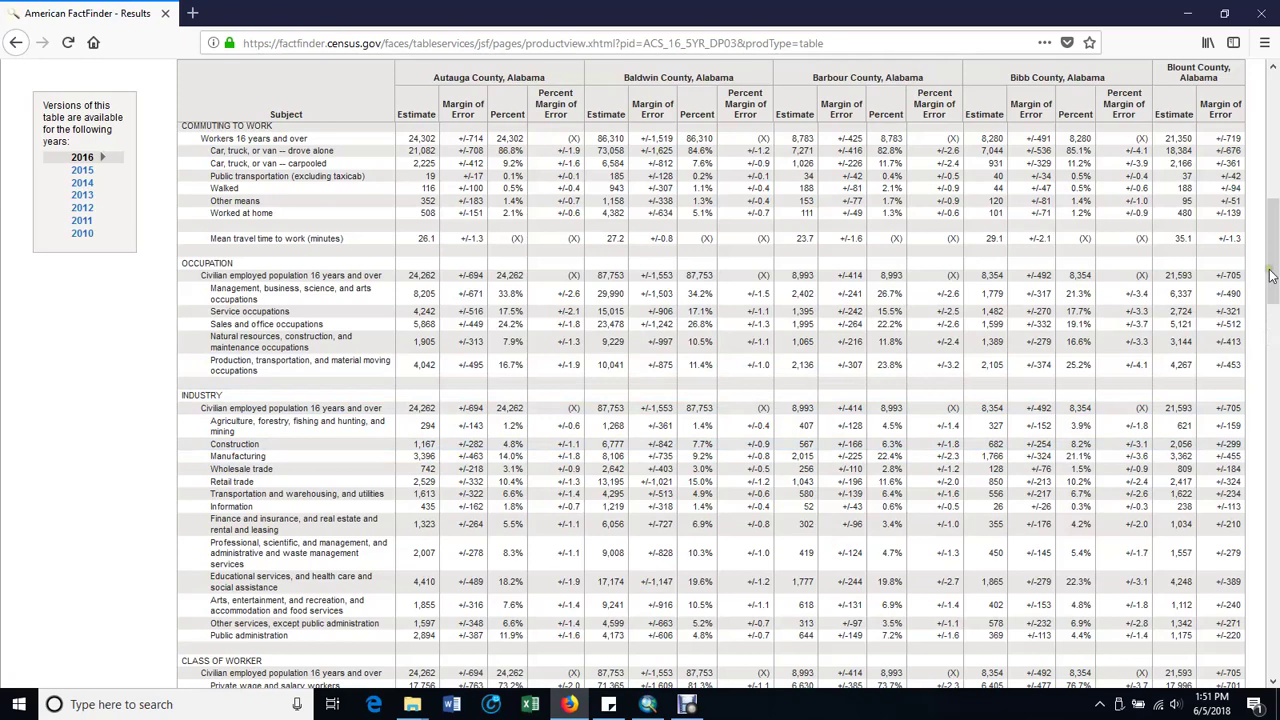
pyautogui.moveTo(1273, 260); pyautogui.dragTo(1255, 340)
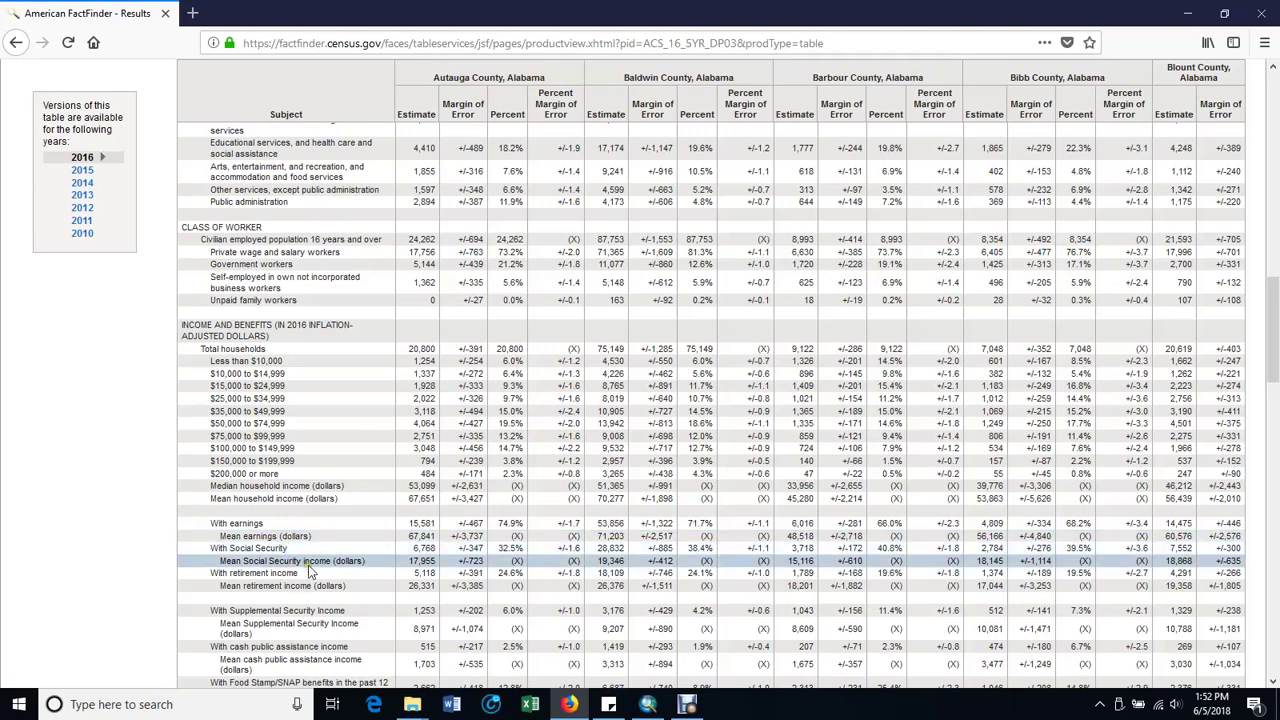
pyautogui.moveTo(1274, 314); pyautogui.dragTo(1262, 401)
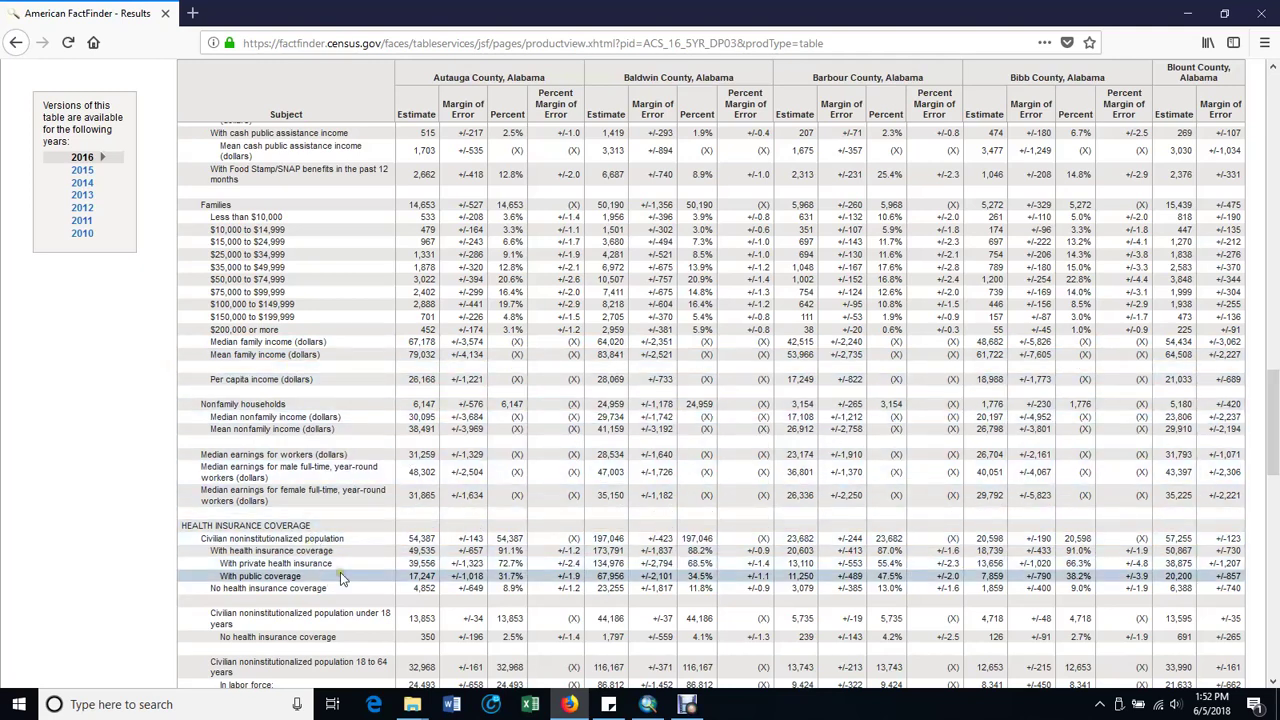
pyautogui.moveTo(1272, 380); pyautogui.dragTo(1268, 435)
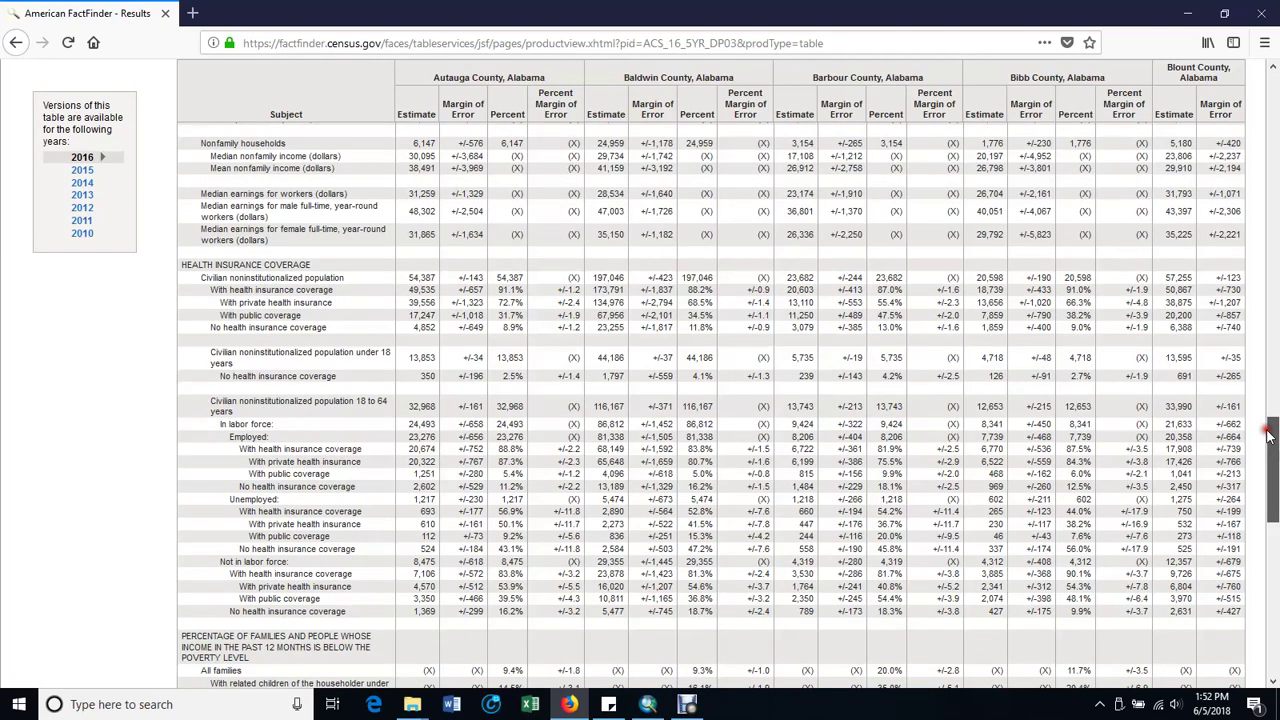
pyautogui.moveTo(1268, 435); pyautogui.dragTo(1265, 462)
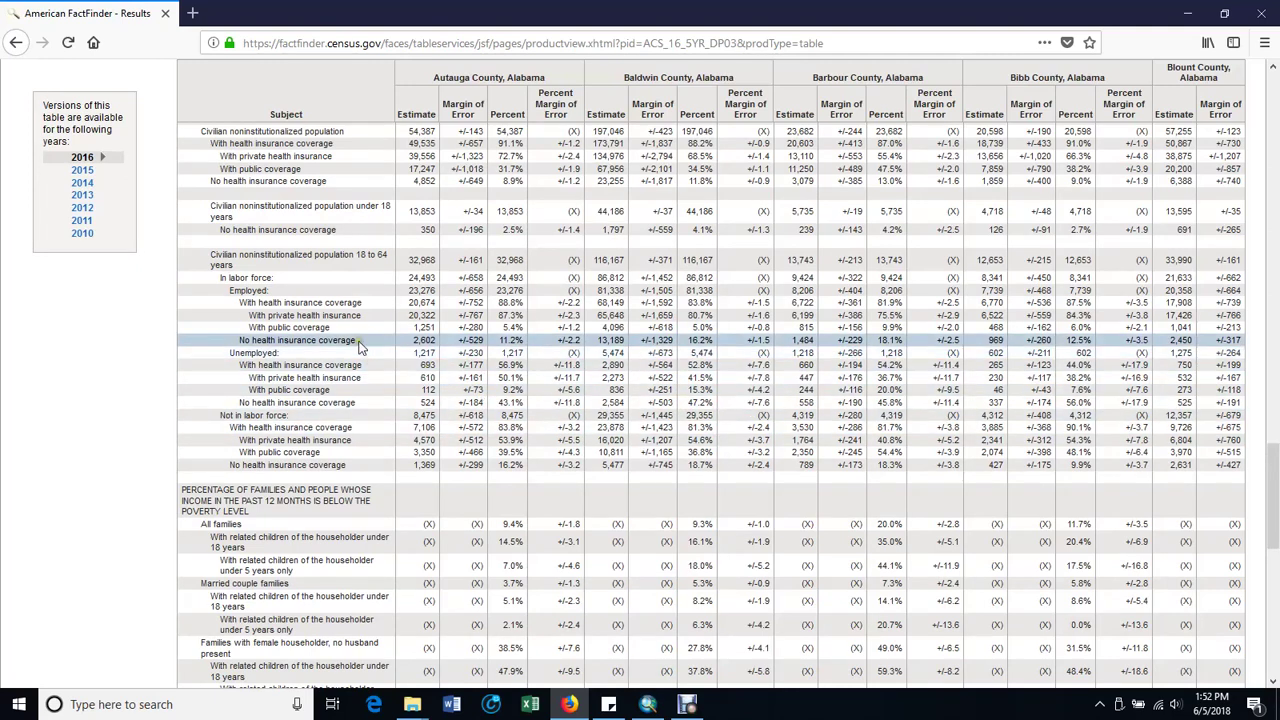
pyautogui.moveTo(1268, 460); pyautogui.dragTo(1273, 509)
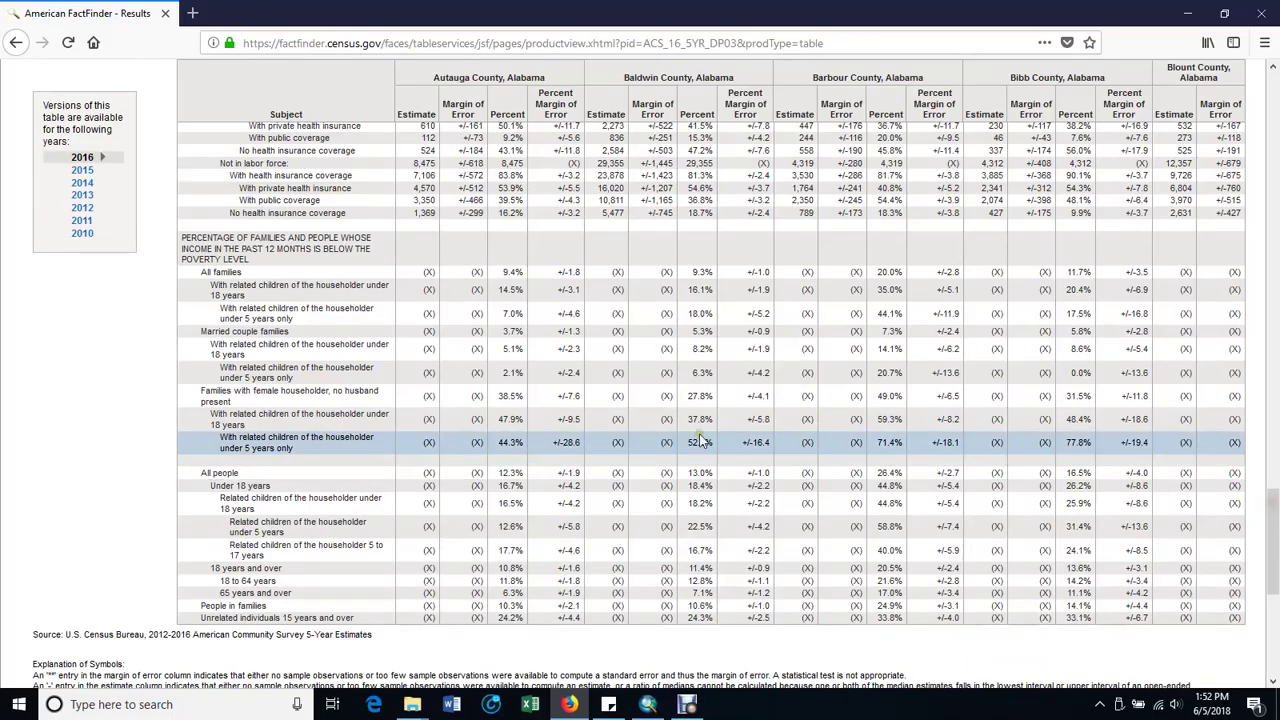
pyautogui.moveTo(1276, 468); pyautogui.dragTo(1275, 70)
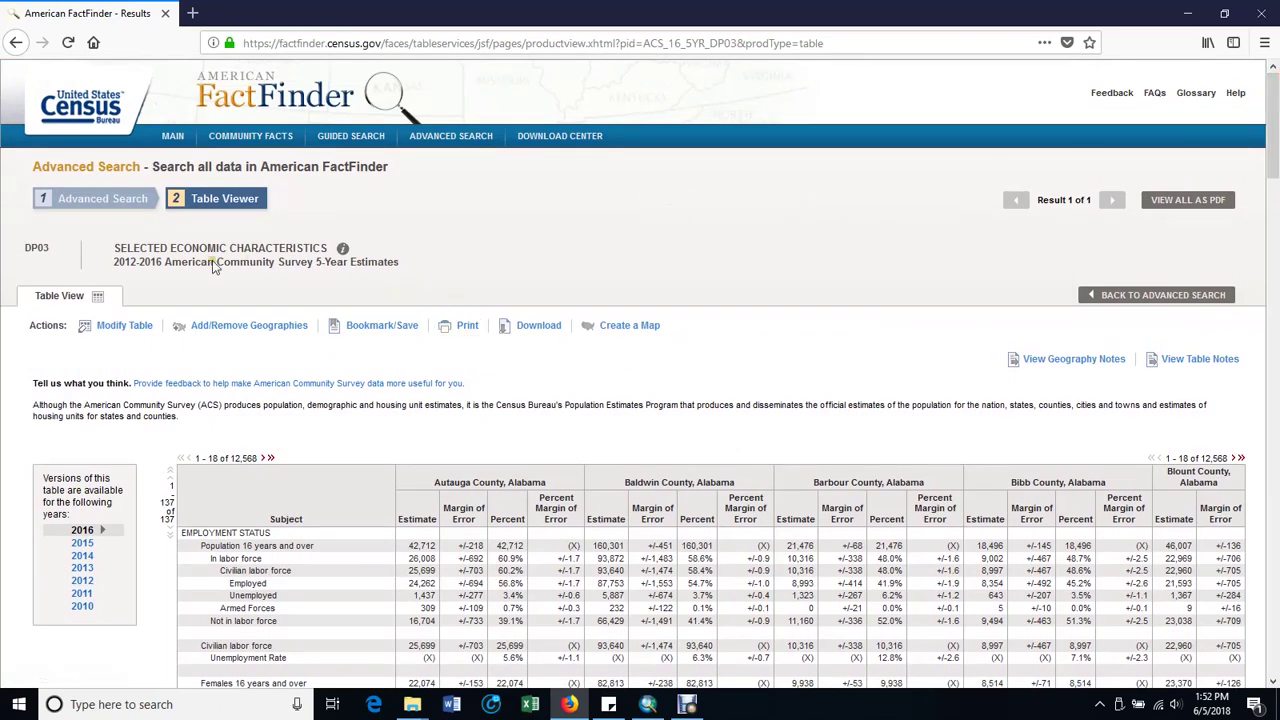
pyautogui.click(16, 43)
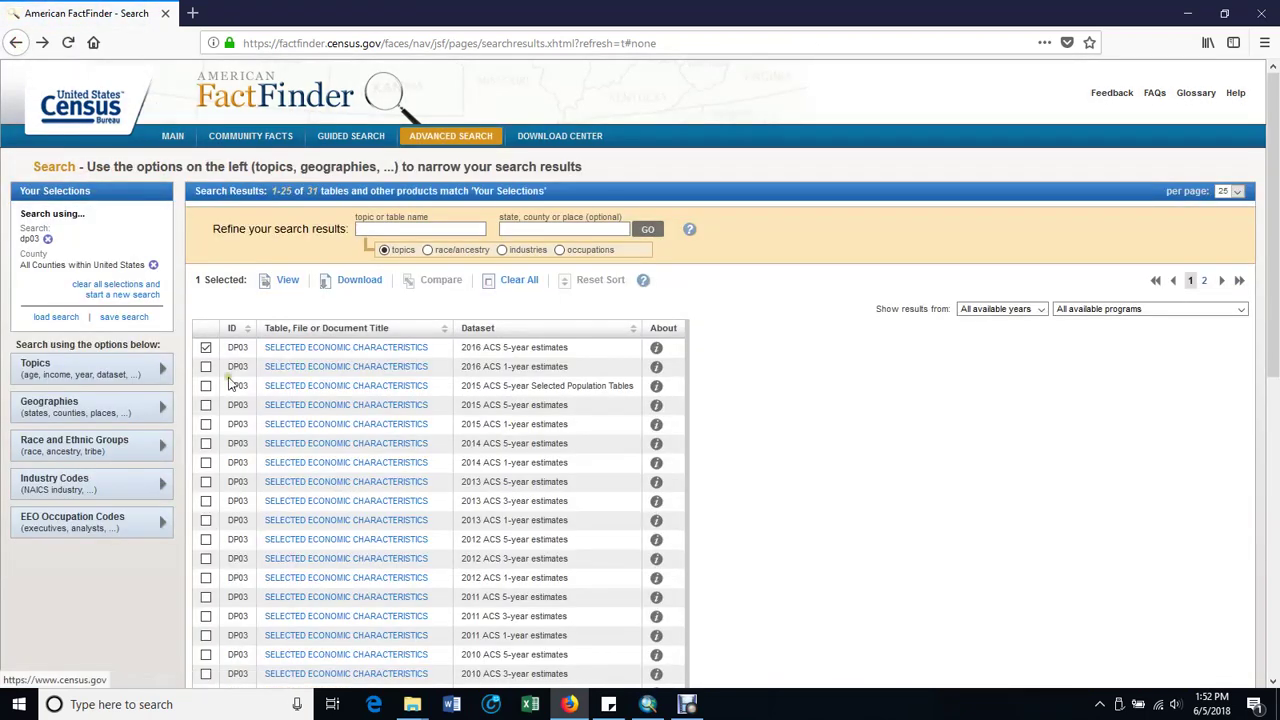
# Download the selected 2016 ACS 5-year DP03 table as a zip file and open aff_download.zip with WinZip
pyautogui.click(357, 286)
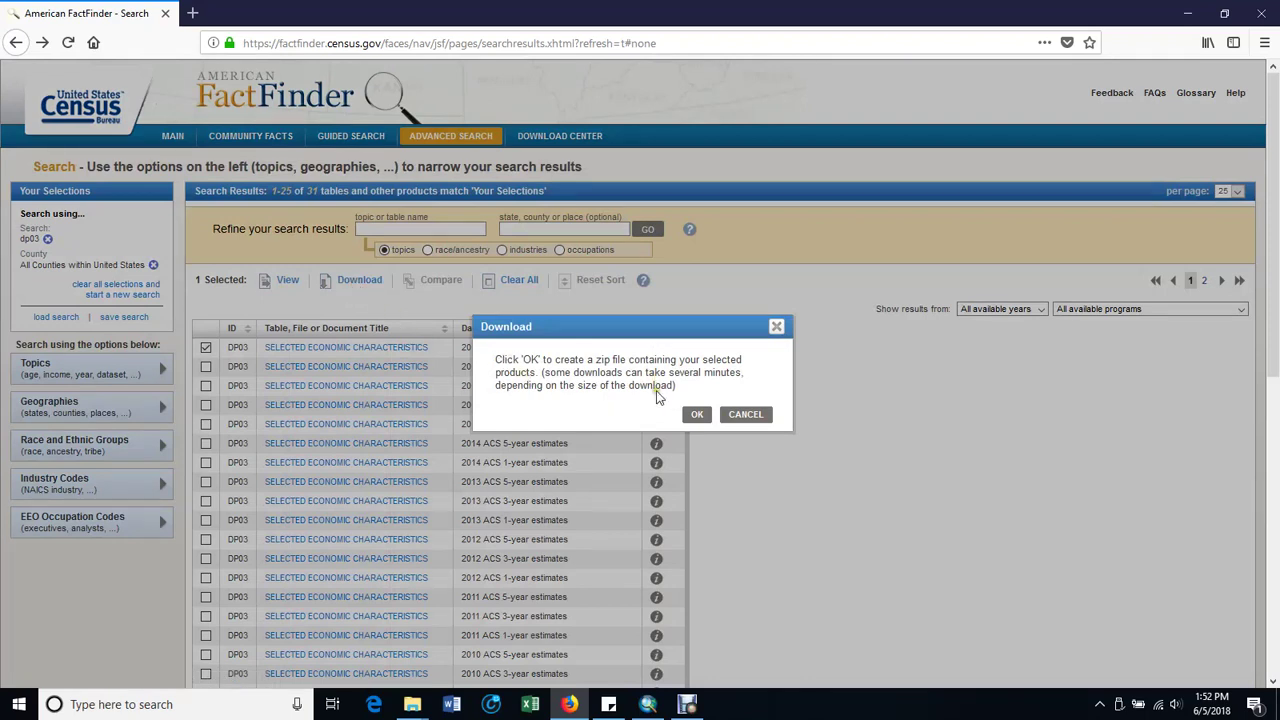
pyautogui.click(697, 414)
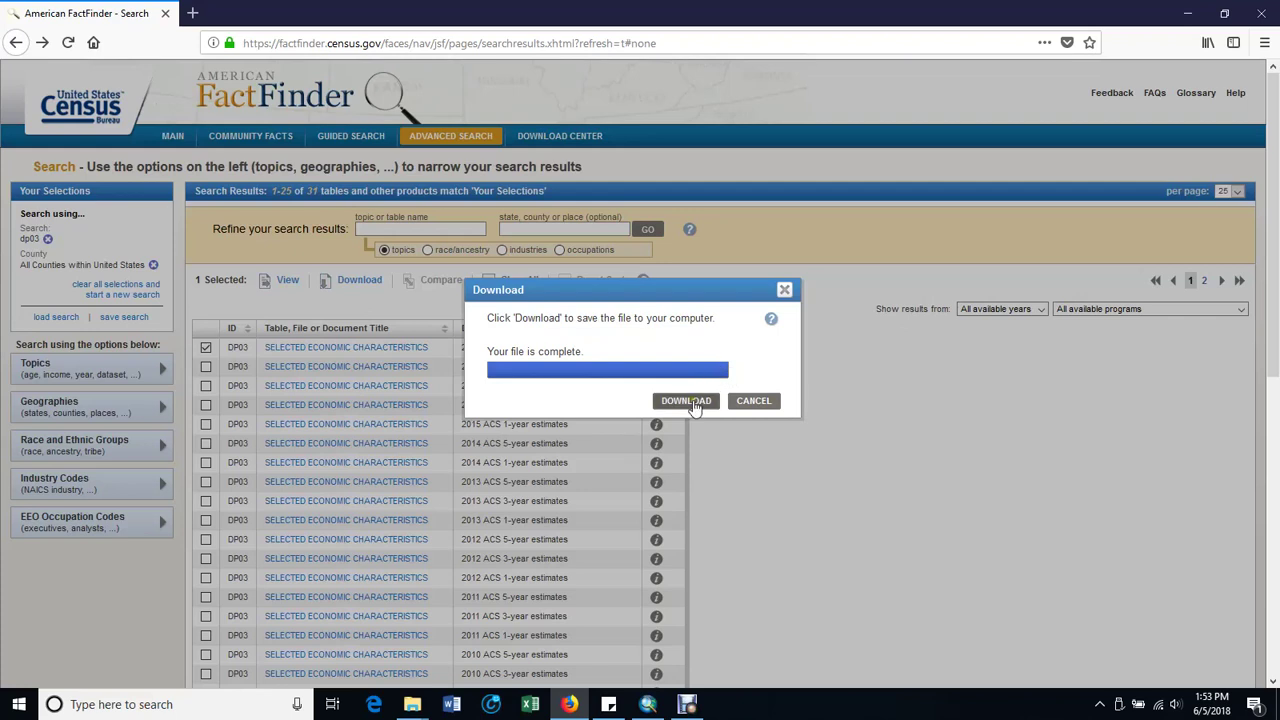
pyautogui.click(690, 401)
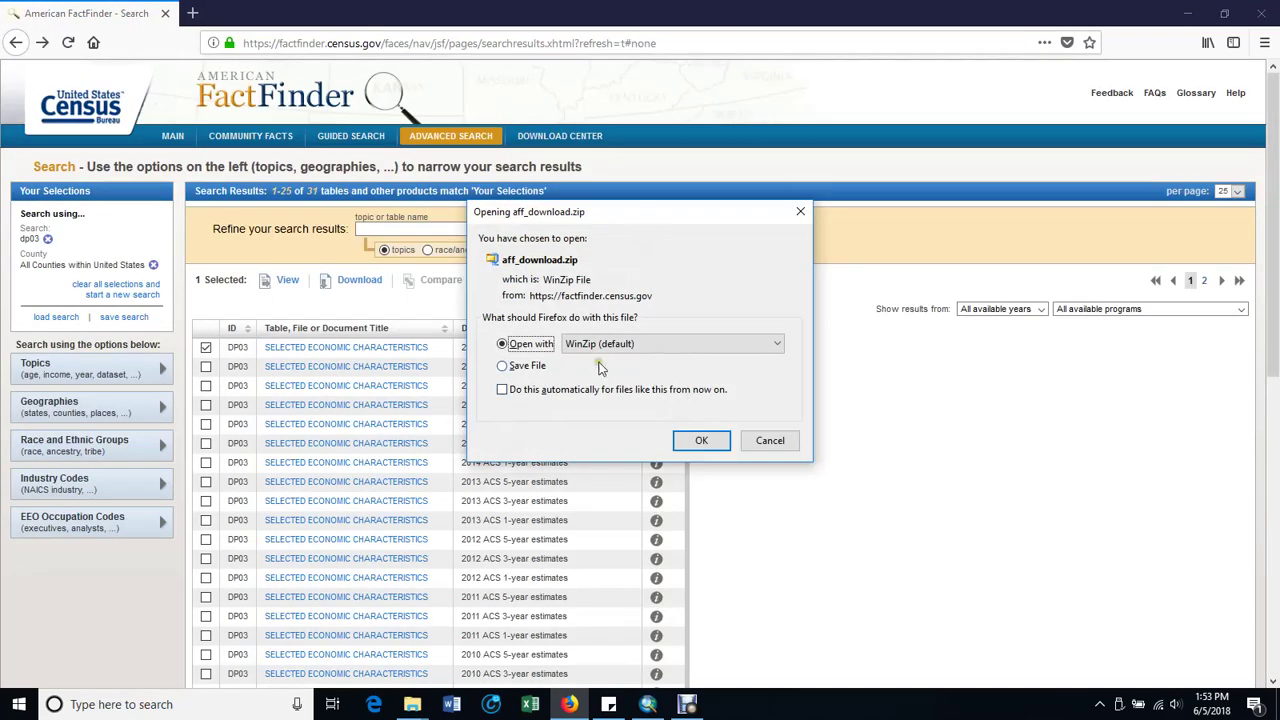
pyautogui.click(701, 440)
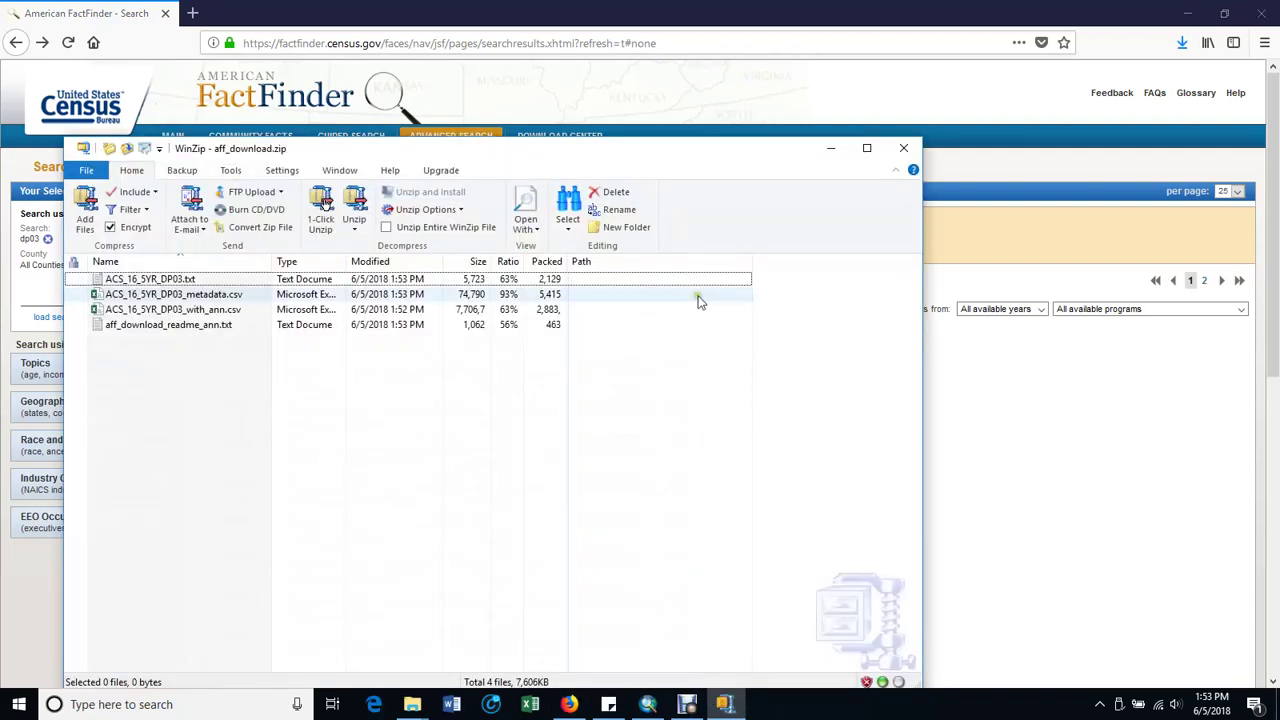
# Unzip the downloaded files into the E:\GIS\Counties folder
pyautogui.click(356, 232)
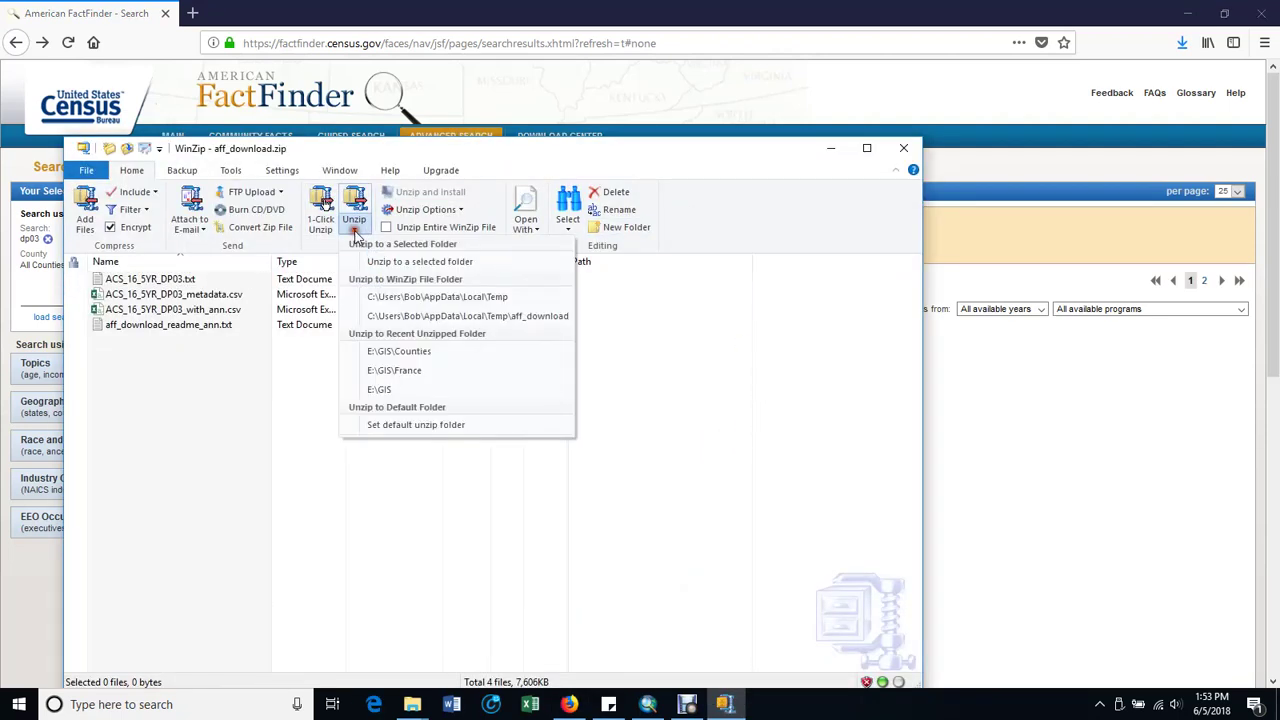
pyautogui.click(388, 261)
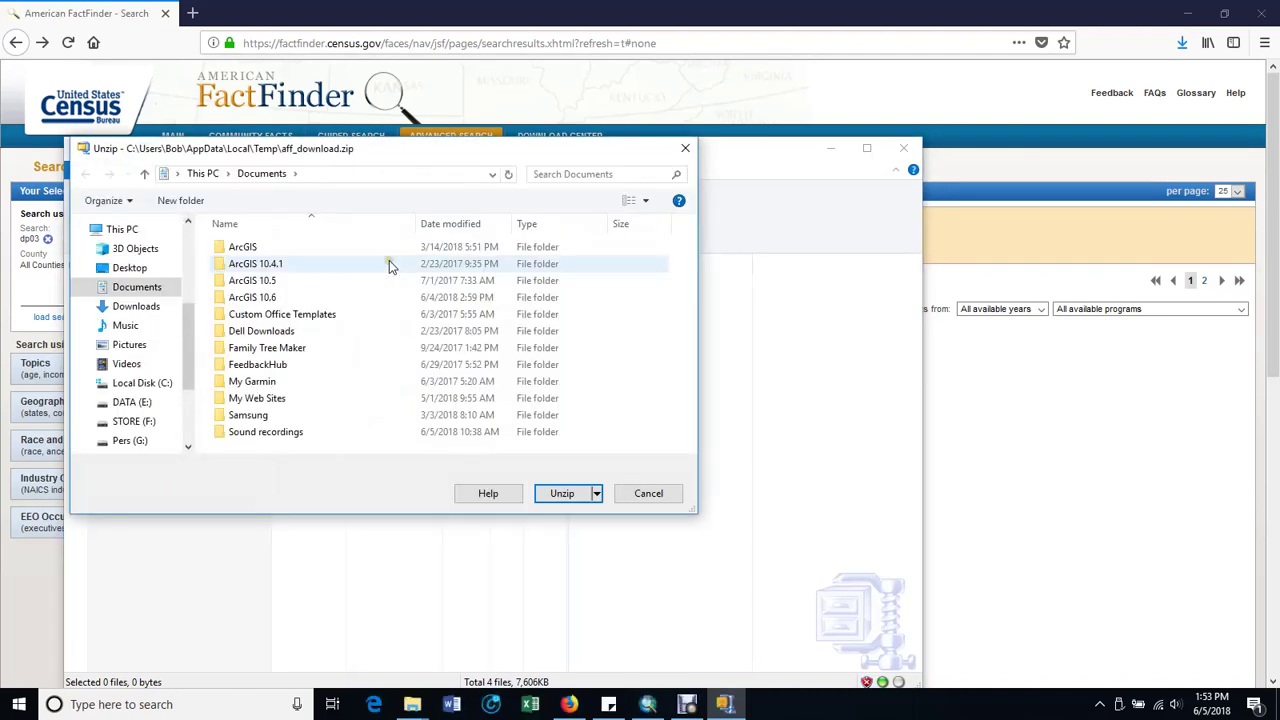
pyautogui.click(155, 401)
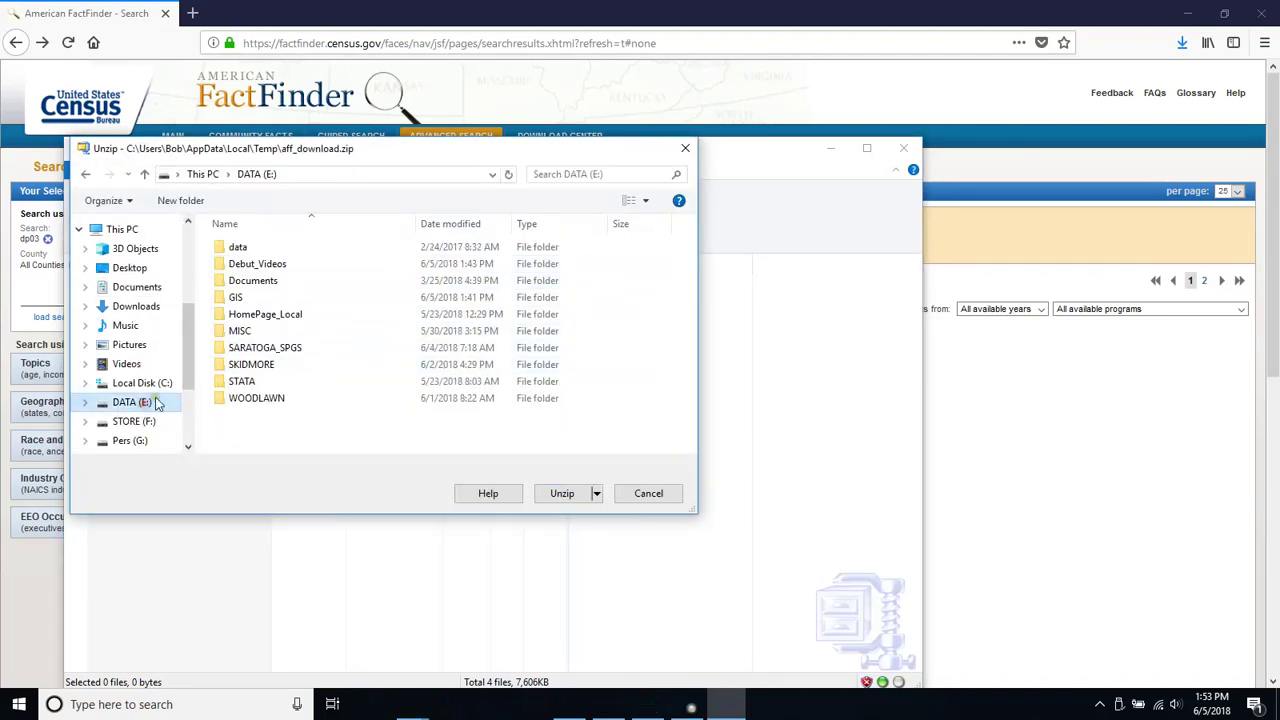
pyautogui.doubleClick(239, 298)
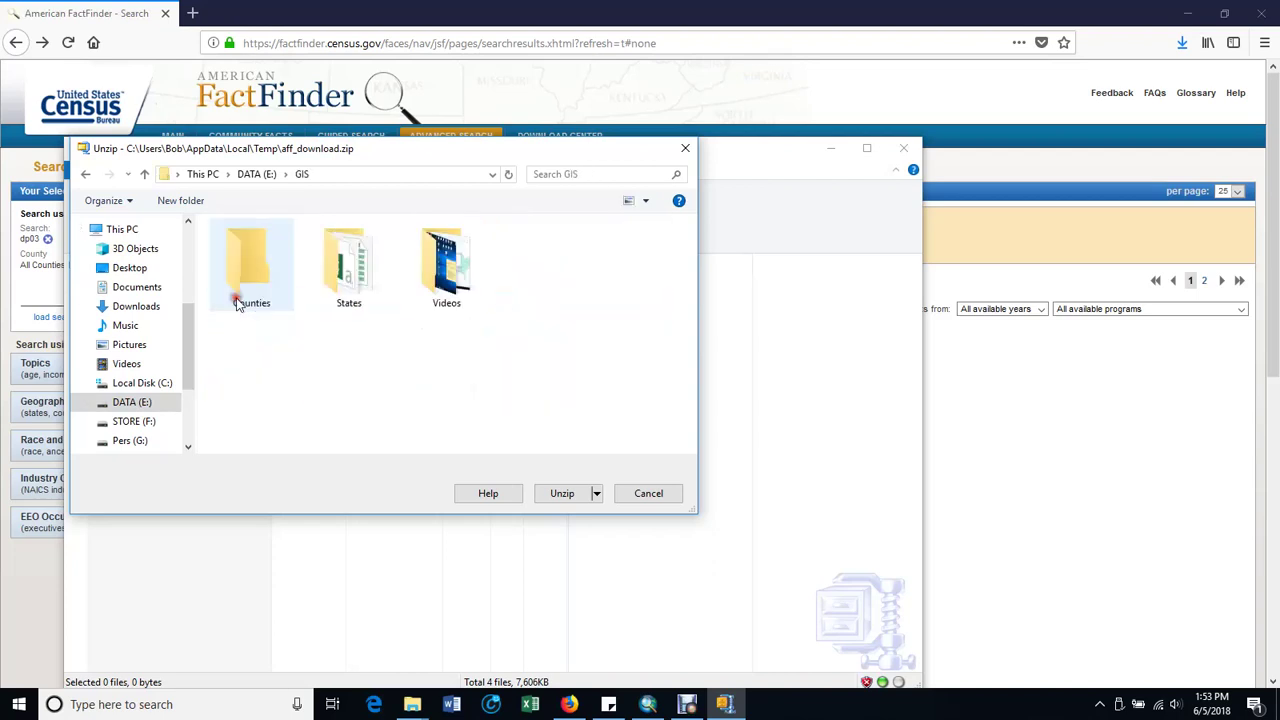
pyautogui.doubleClick(247, 300)
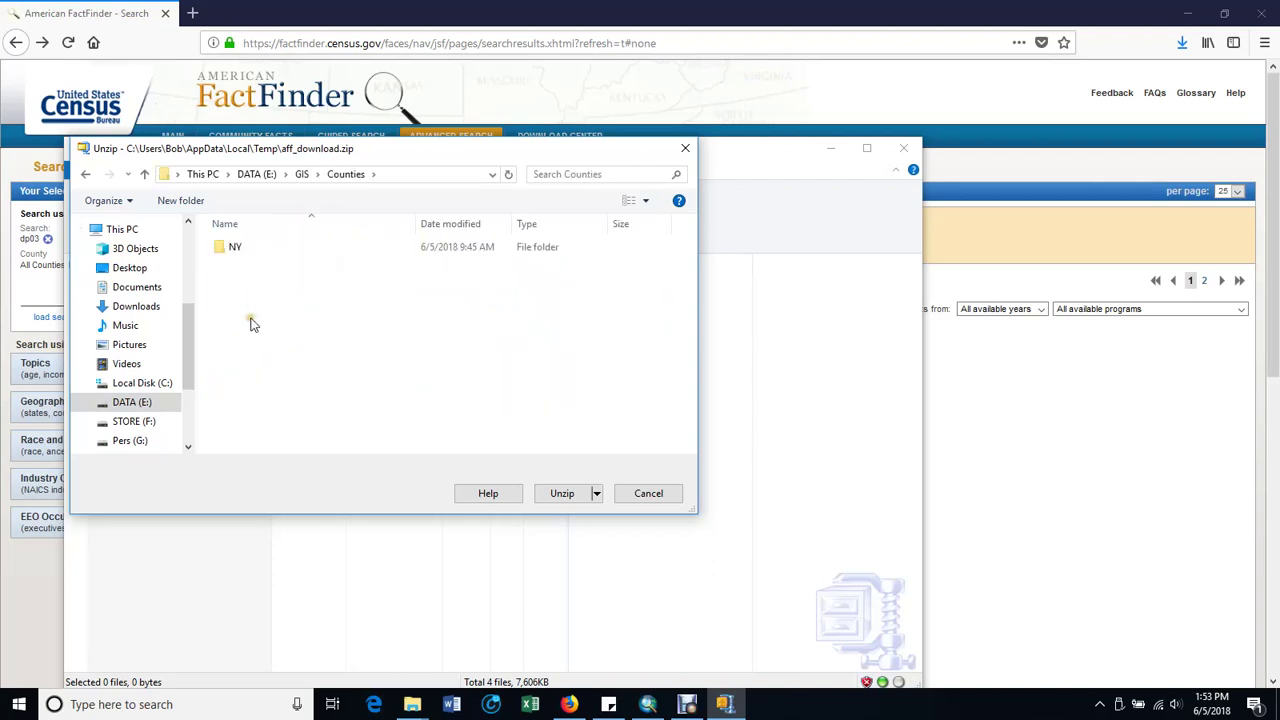
pyautogui.click(558, 495)
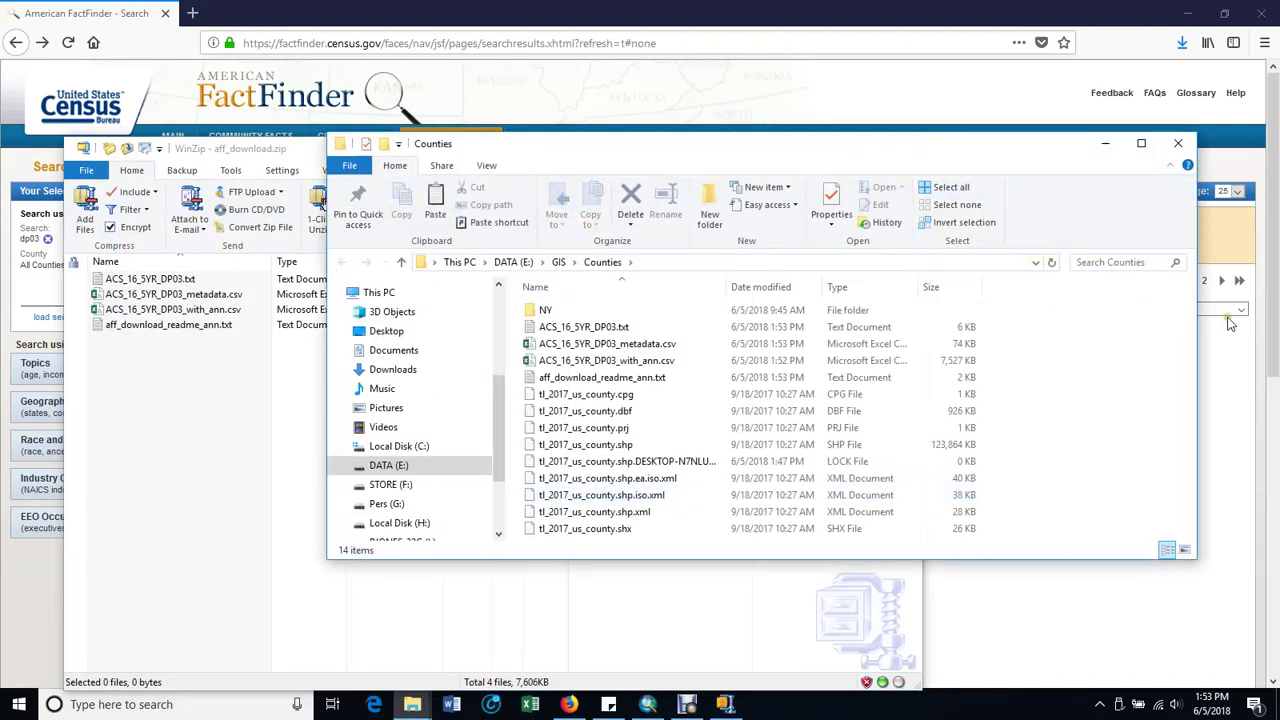
# Maximize the Counties folder window, open ACS_16_5YR_DP03_metadata.csv in Excel and widen column A to show the full field codes
pyautogui.click(1141, 143)
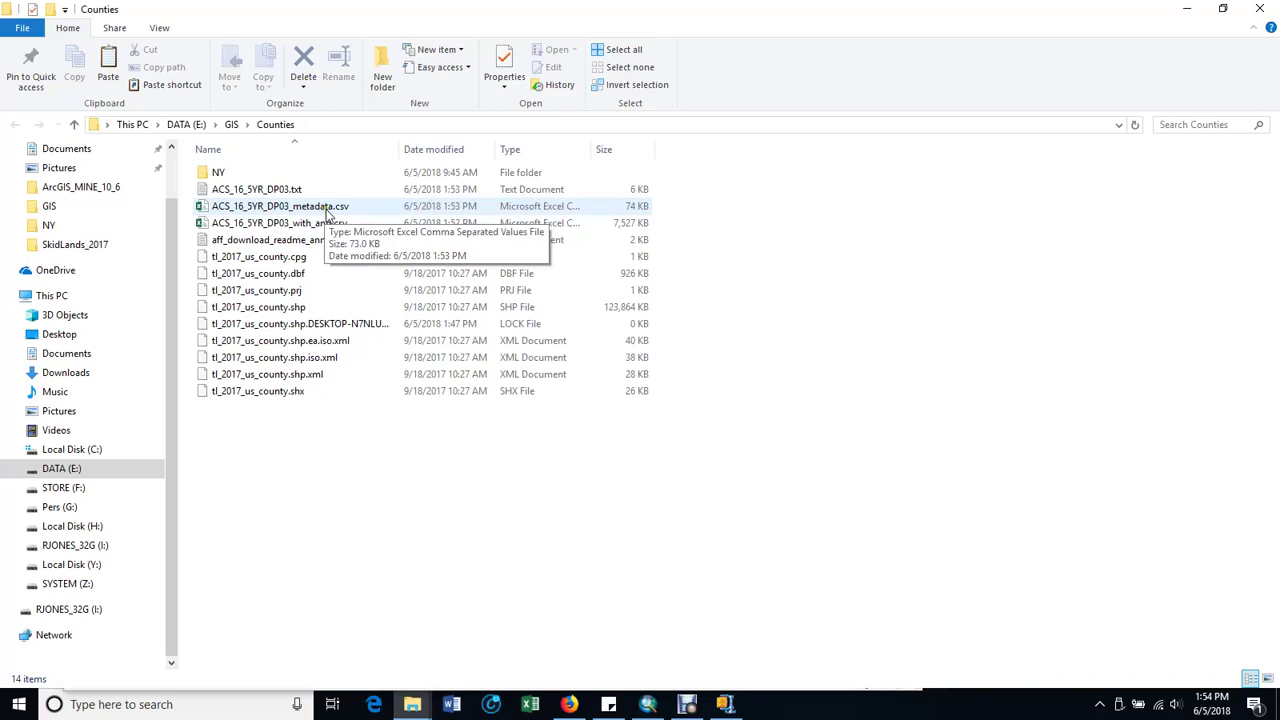
pyautogui.doubleClick(327, 210)
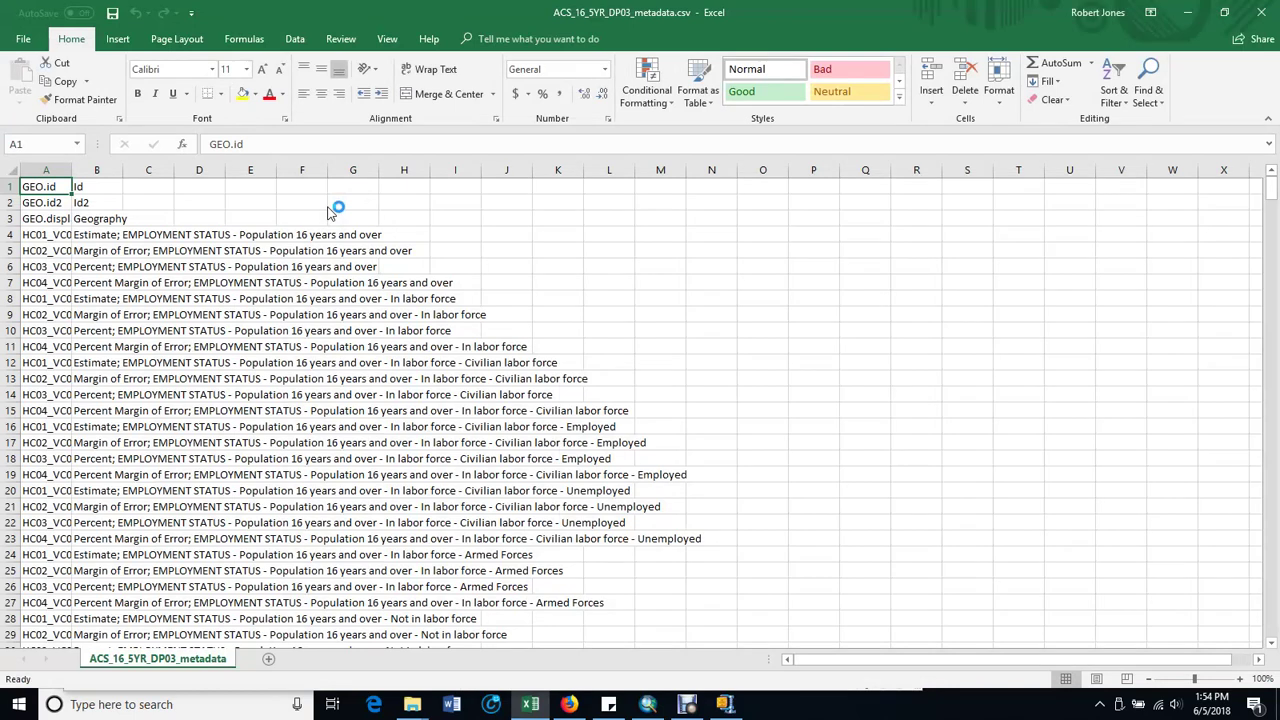
pyautogui.moveTo(71, 171); pyautogui.dragTo(140, 172)
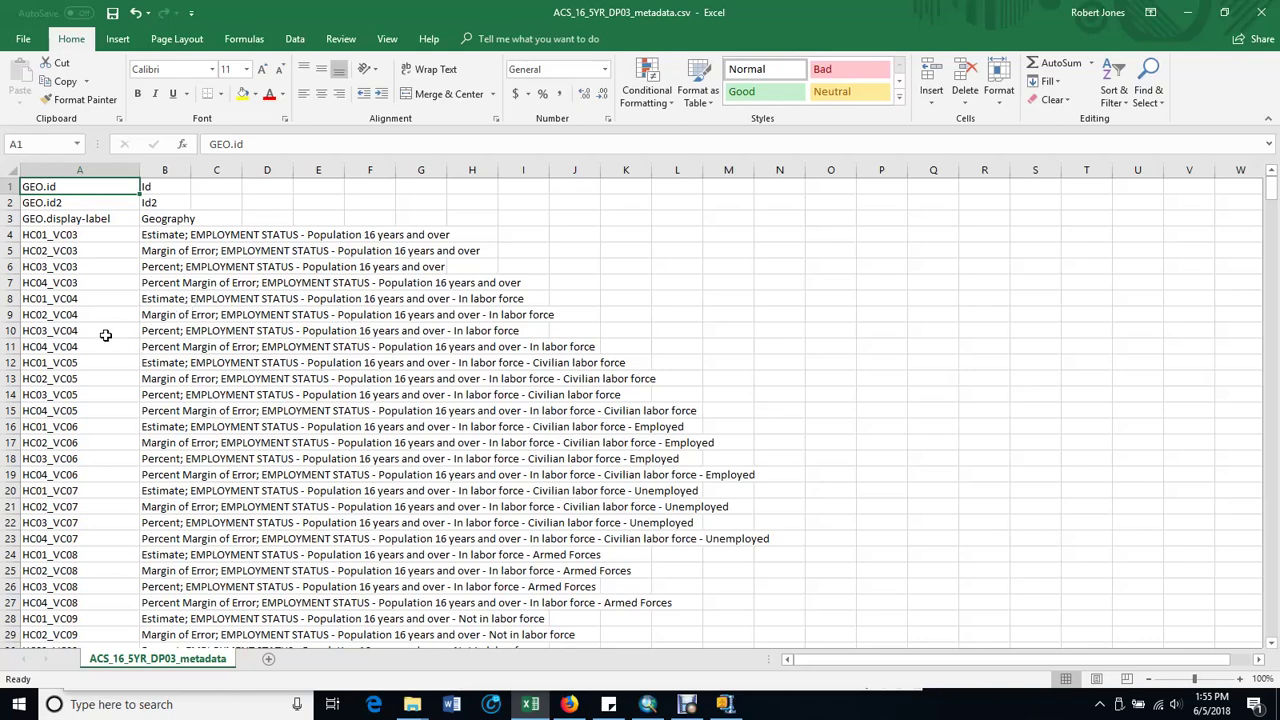
# Look through the metadata field descriptions and highlight row 344, HC01_VC114, the estimate of median family income
pyautogui.moveTo(1271, 192); pyautogui.dragTo(1269, 458)
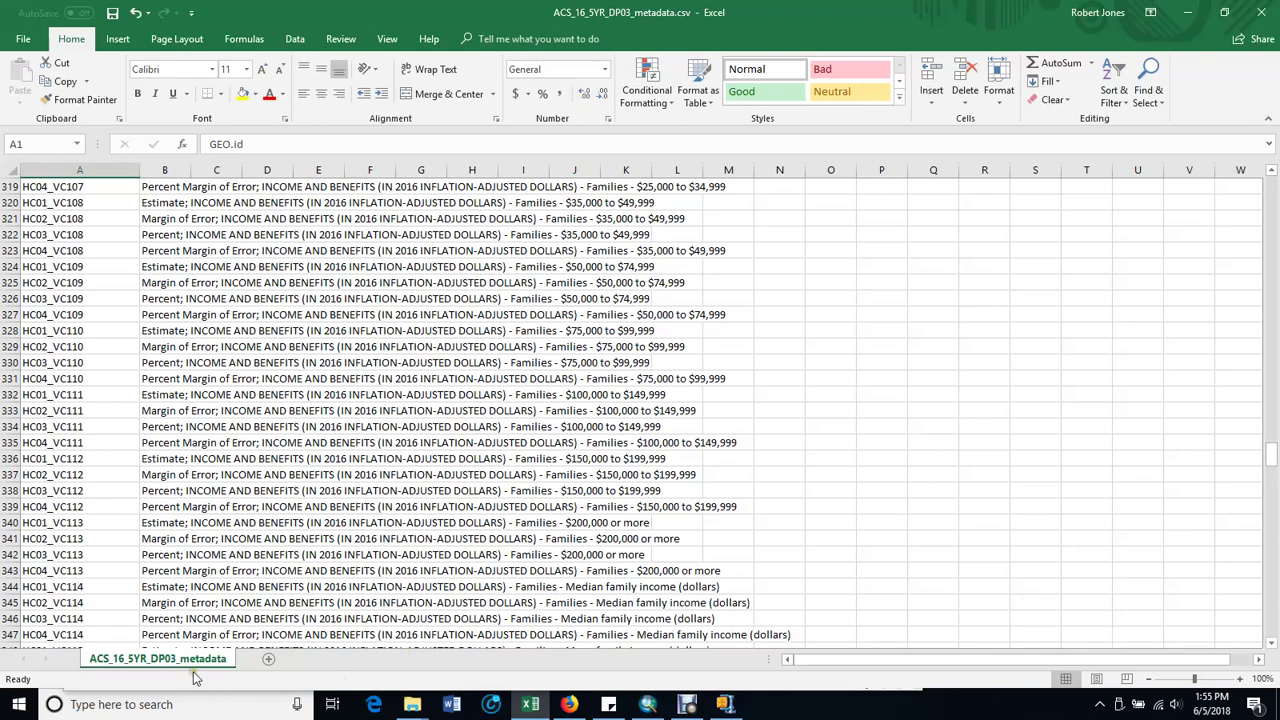
pyautogui.click(1270, 636)
pyautogui.click(1270, 636)
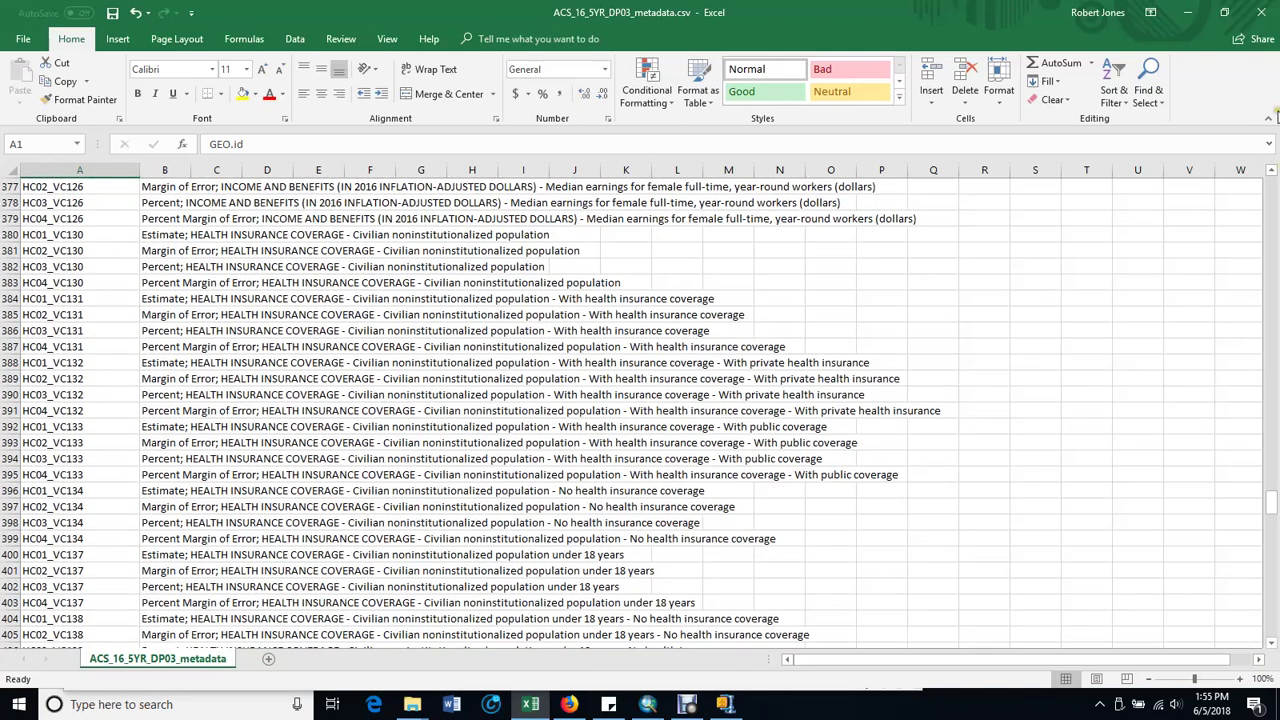
pyautogui.click(1272, 203)
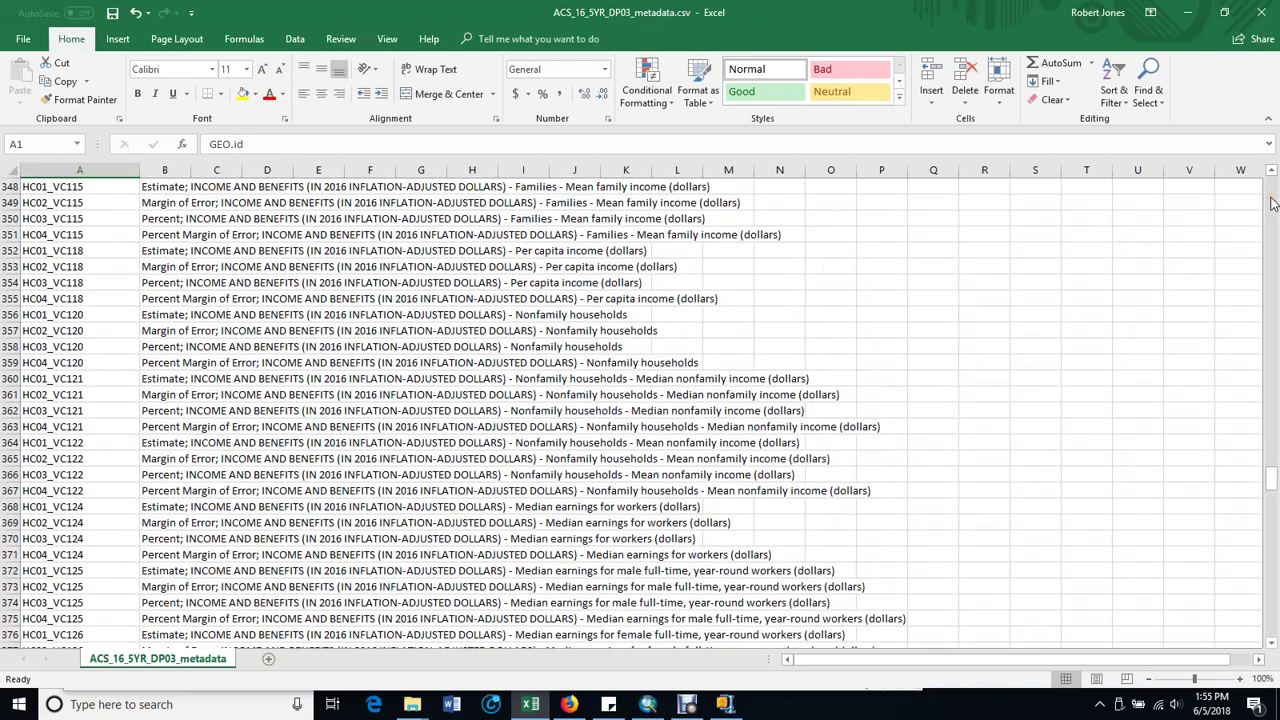
pyautogui.click(1272, 203)
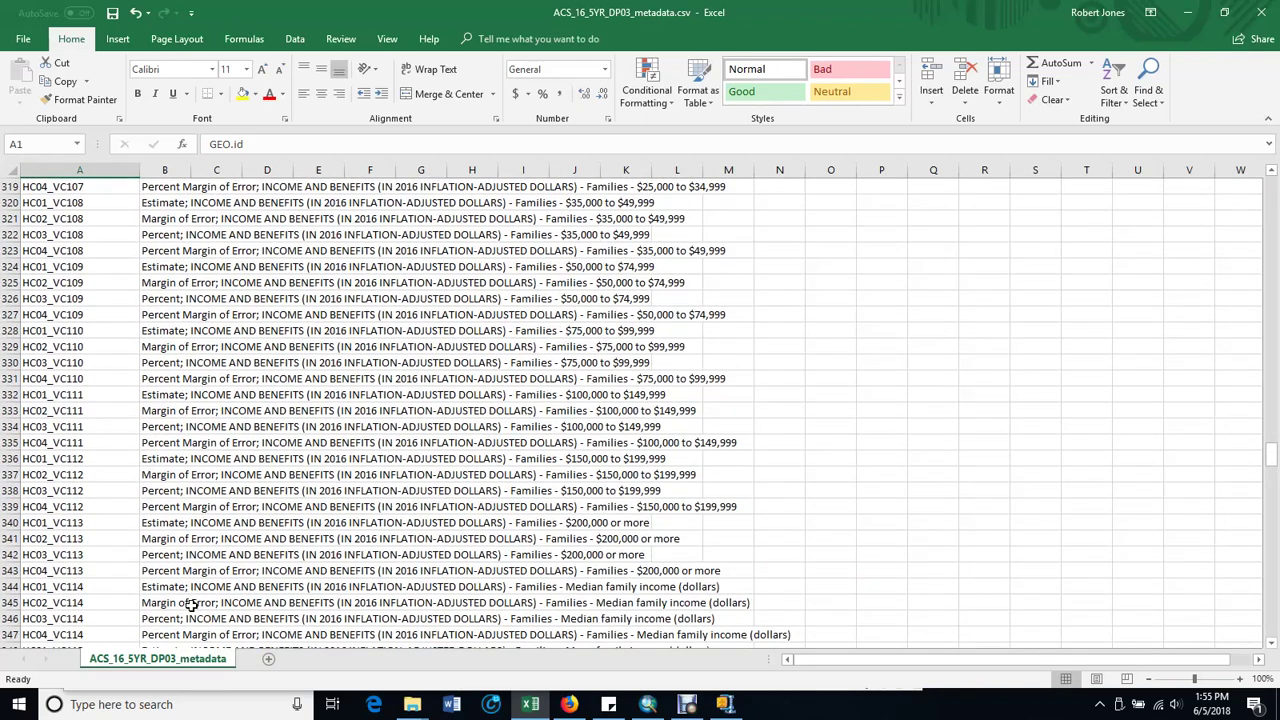
pyautogui.click(8, 586)
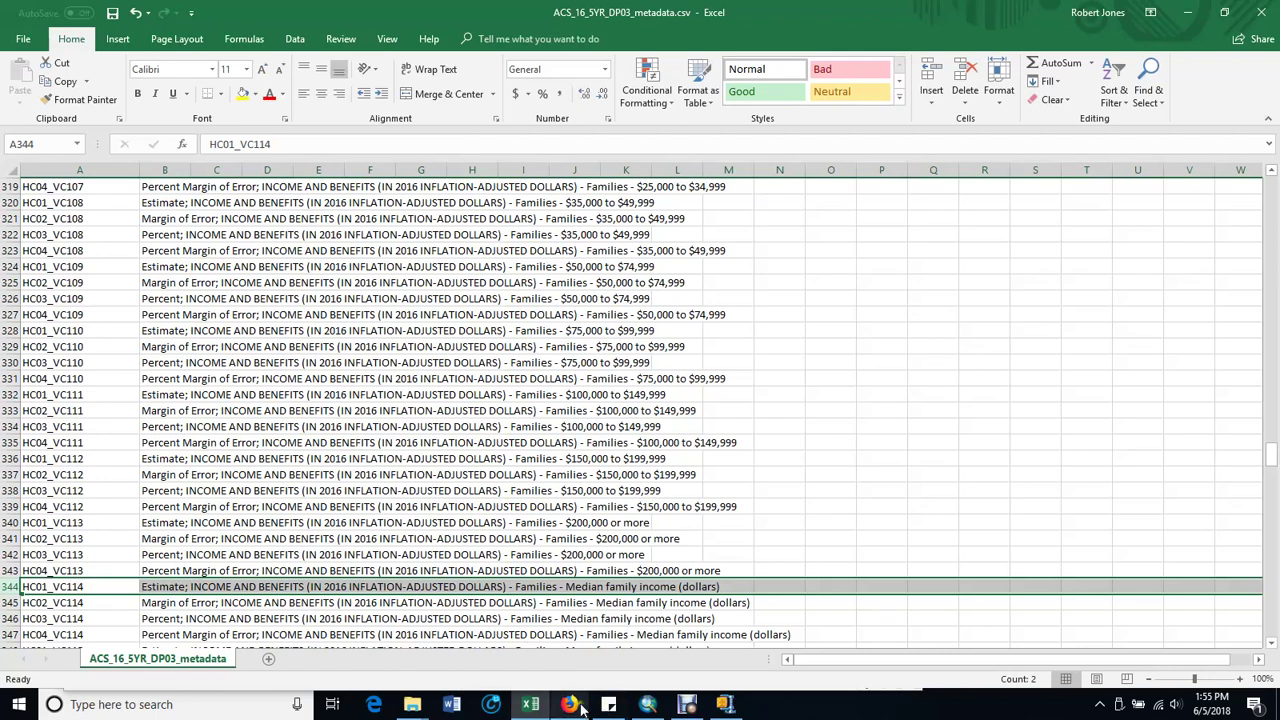
# Return to the Counties folder and open ACS_16_5YR_DP03_with_ann.csv in Excel
pyautogui.moveTo(686, 706)
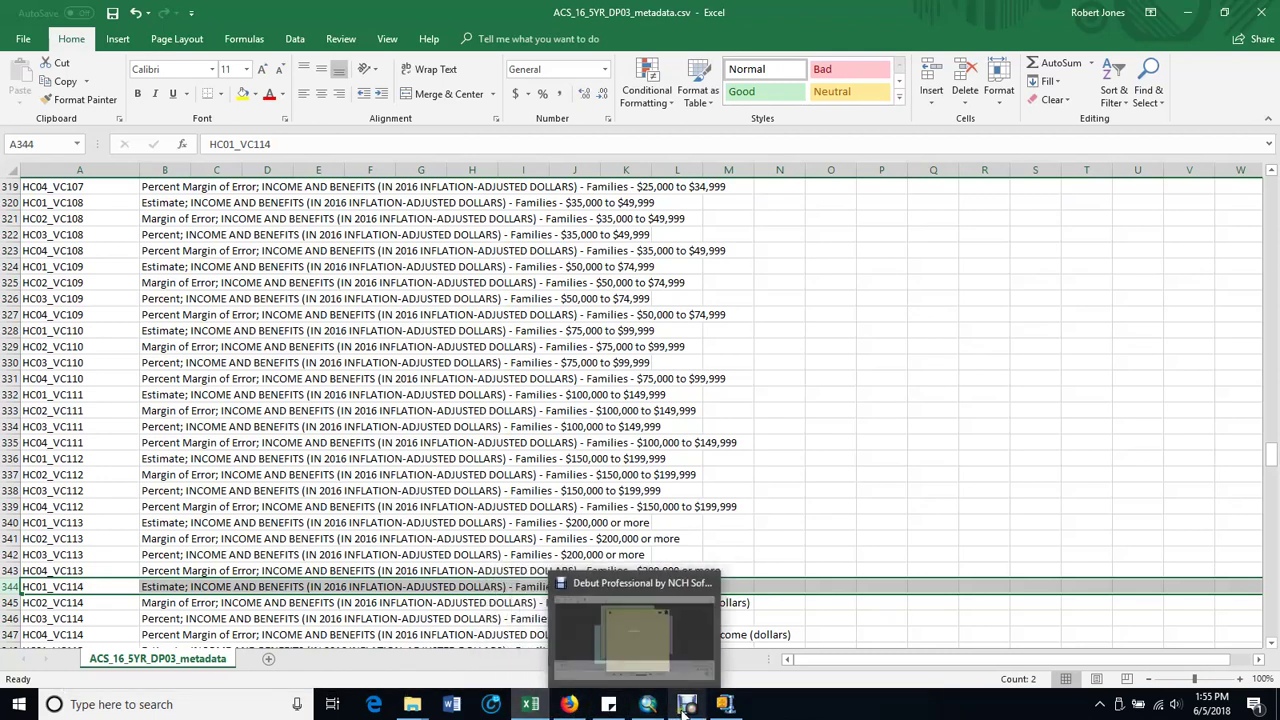
pyautogui.moveTo(412, 705)
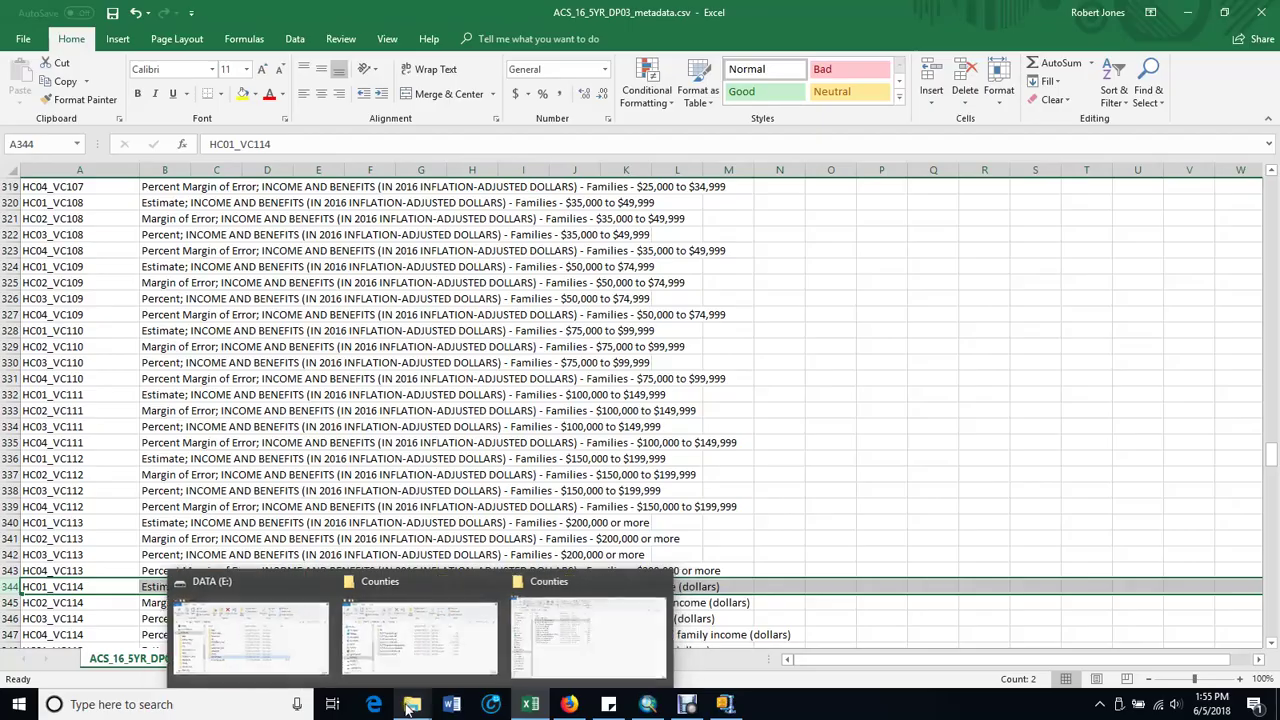
pyautogui.click(517, 679)
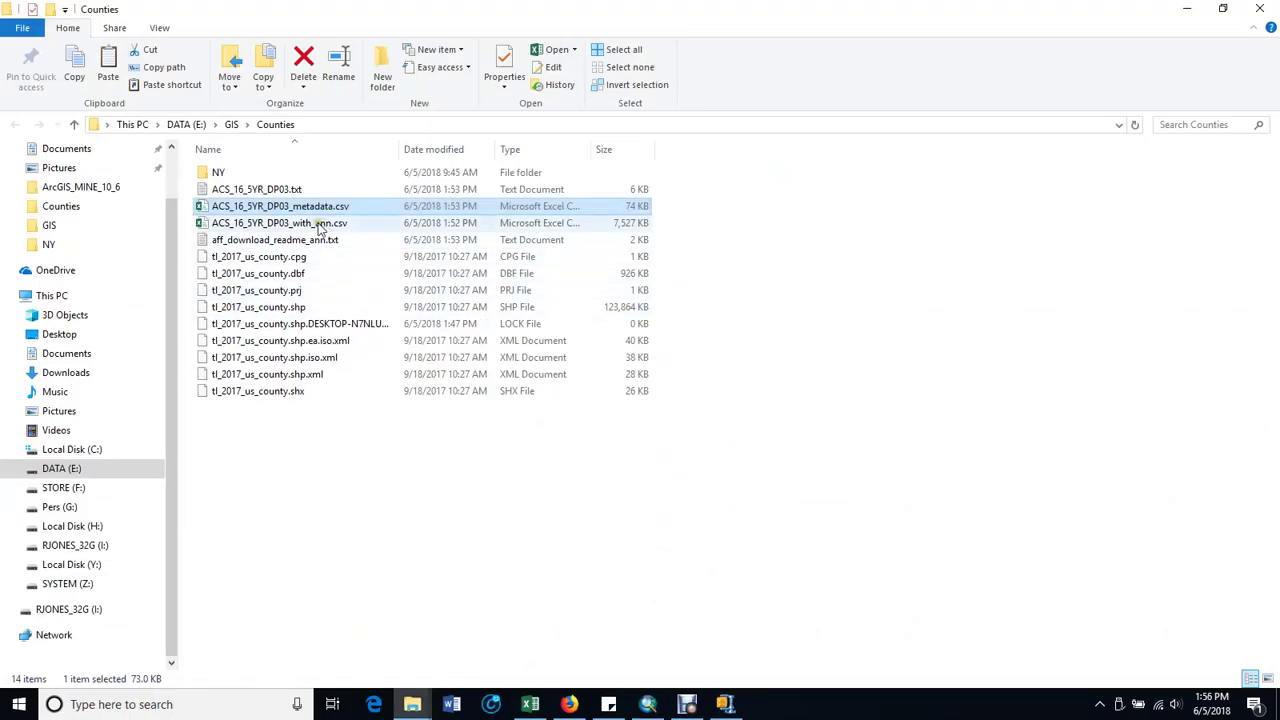
pyautogui.click(305, 224)
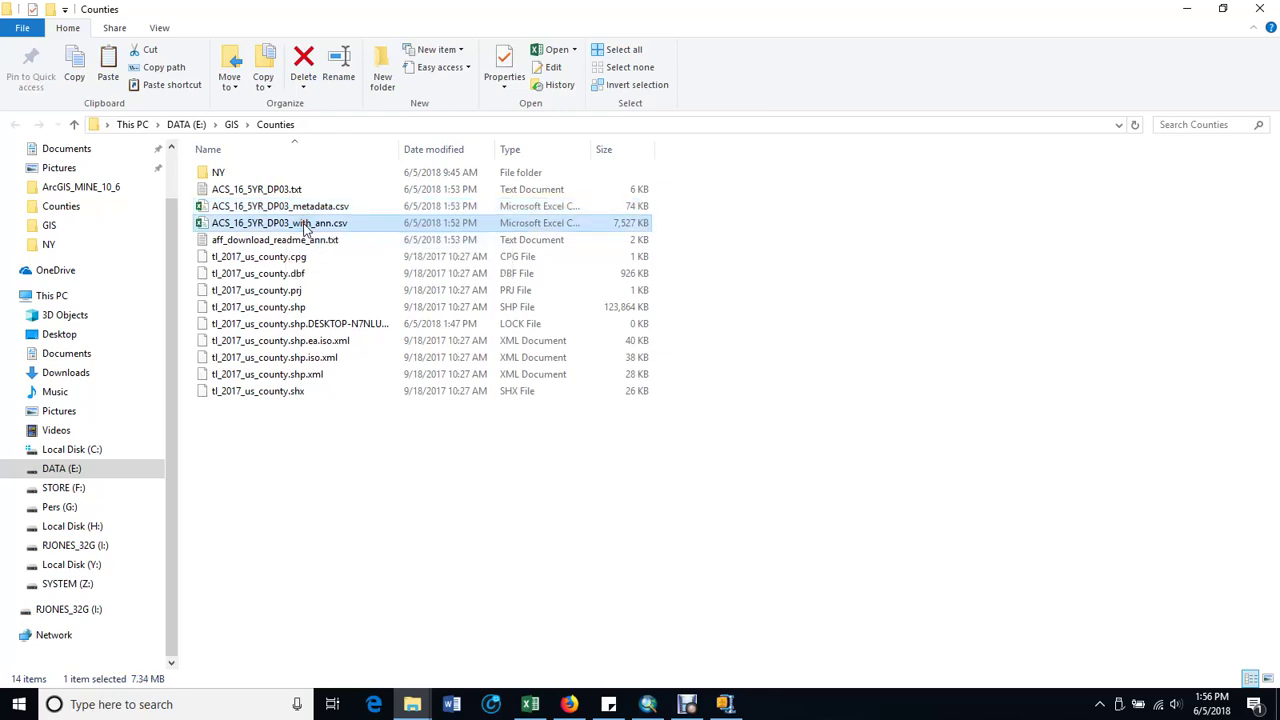
pyautogui.doubleClick(305, 224)
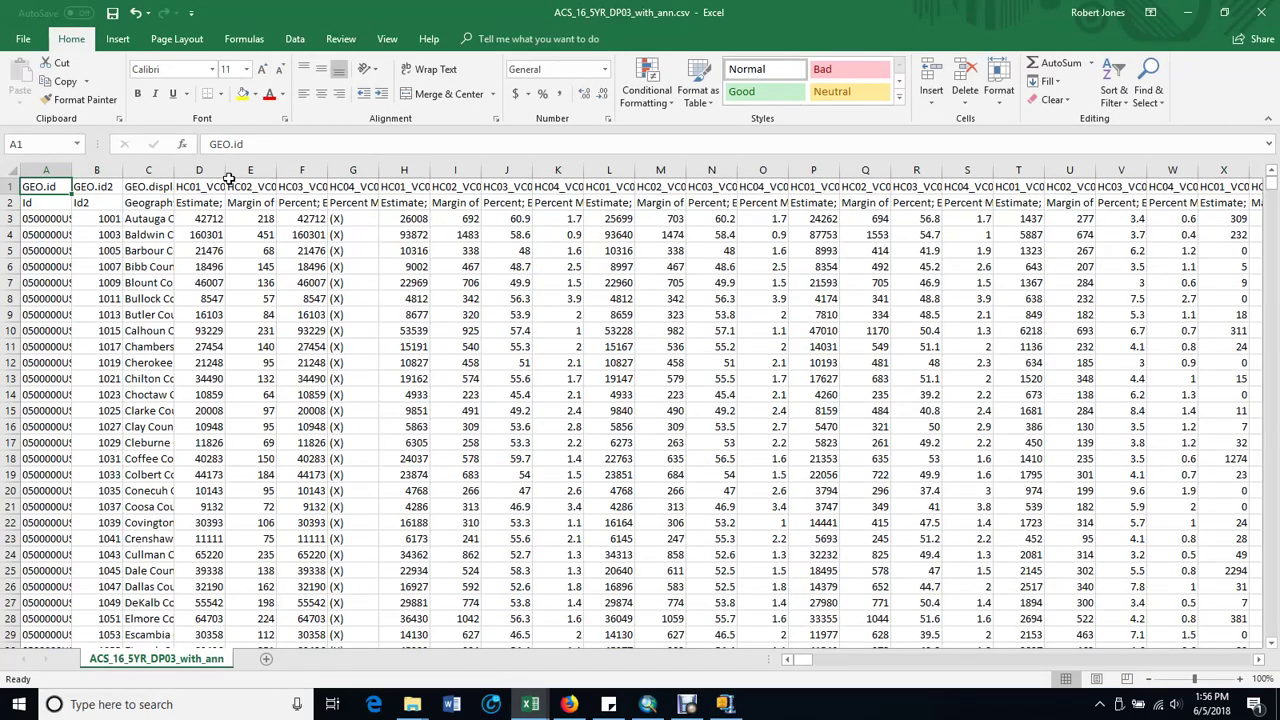
# AutoFit the width of every column in the ACS_16_5YR_DP03_with_ann sheet
pyautogui.click(13, 171)
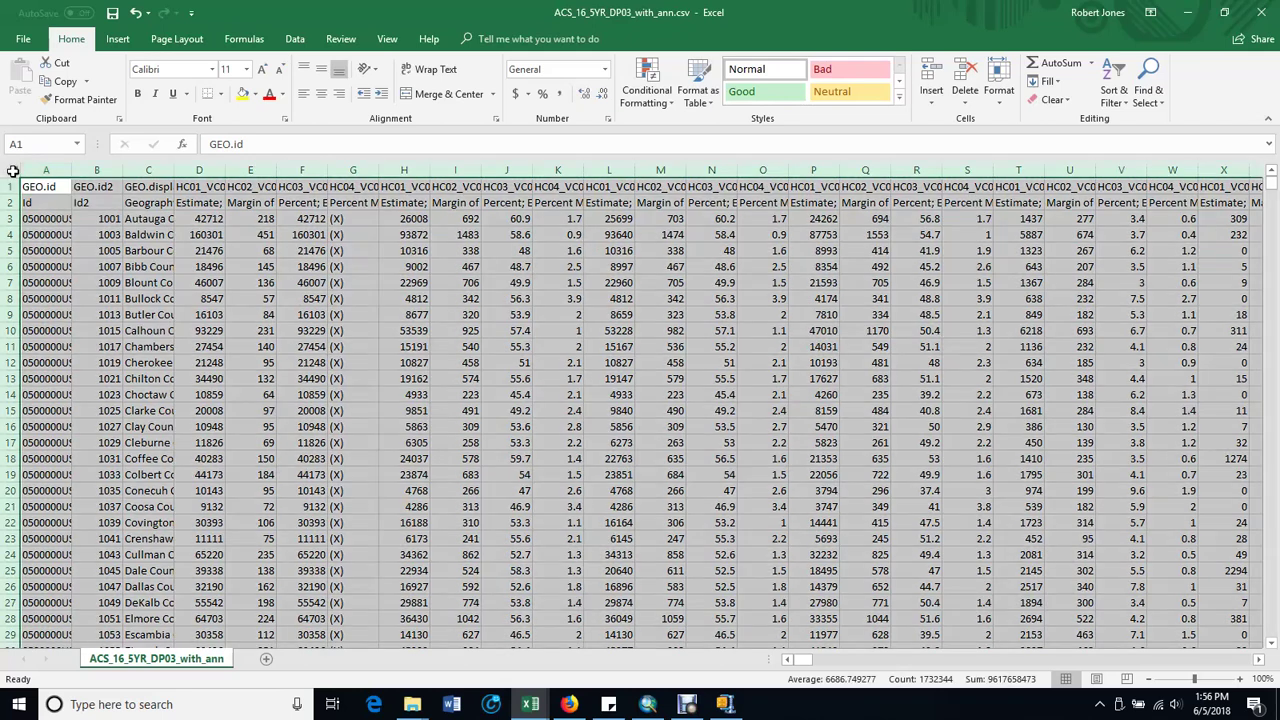
pyautogui.click(998, 92)
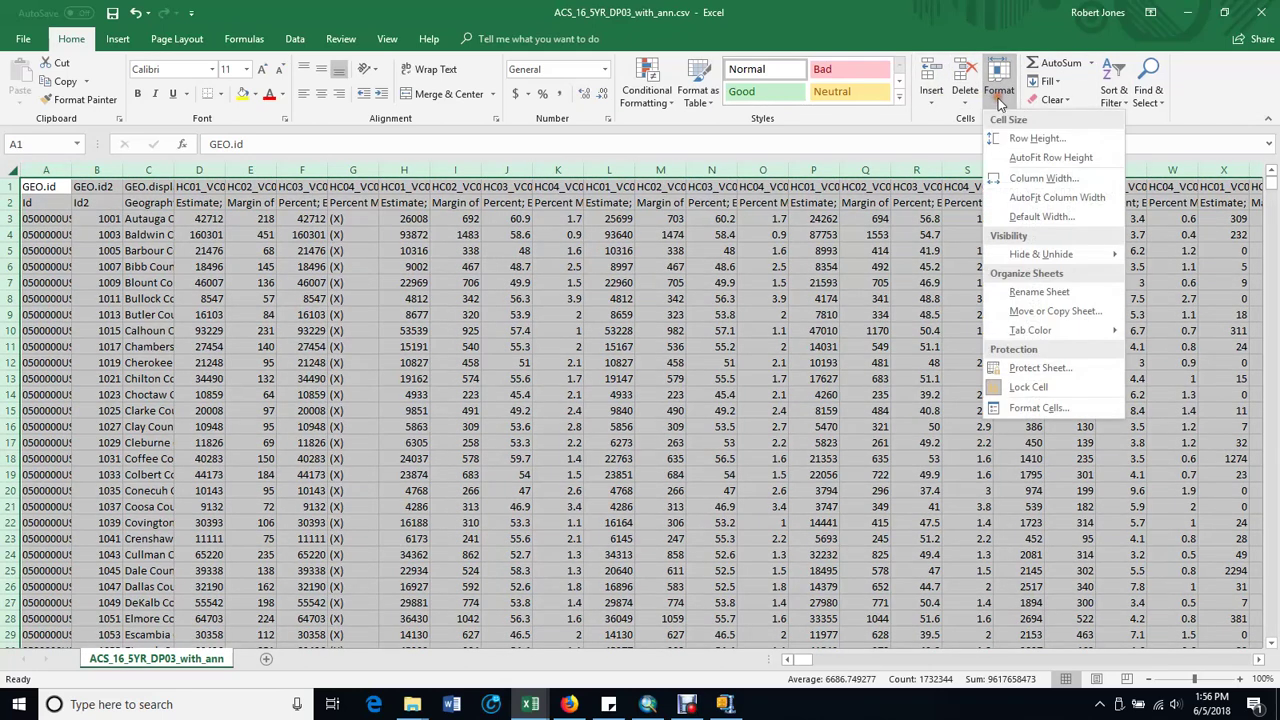
pyautogui.click(1015, 198)
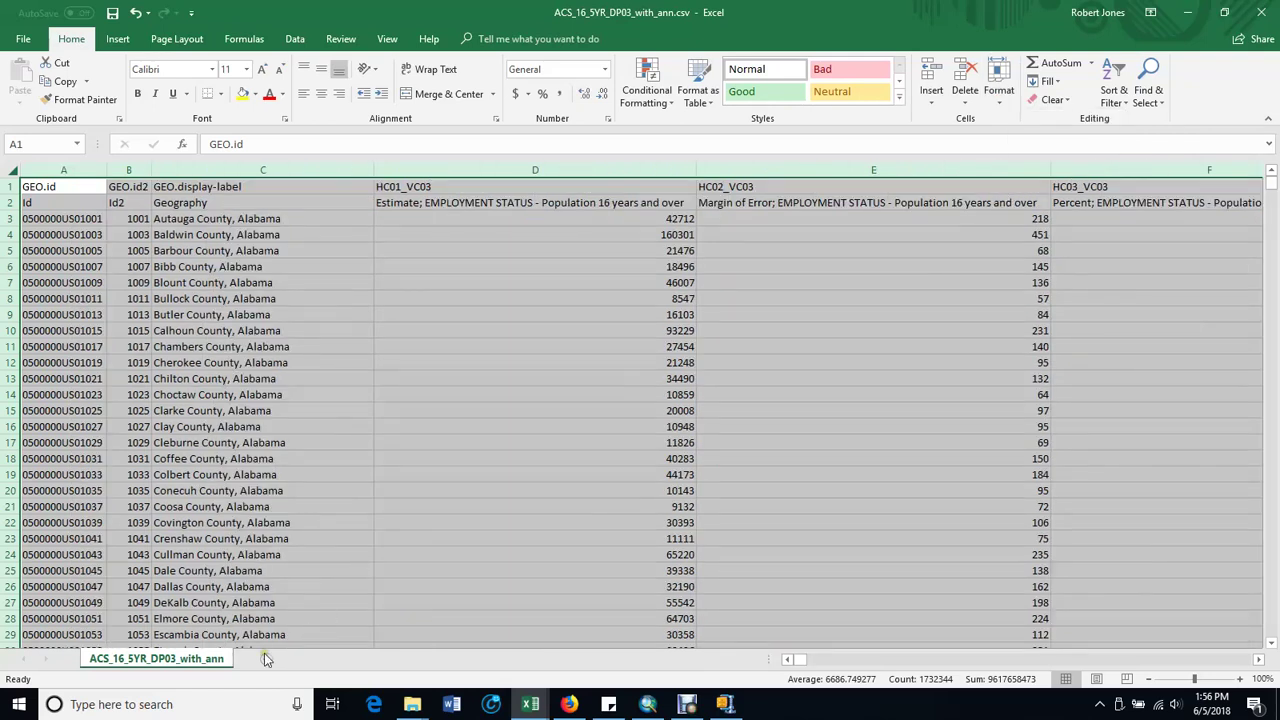
pyautogui.moveTo(377, 424); pyautogui.dragTo(384, 416)
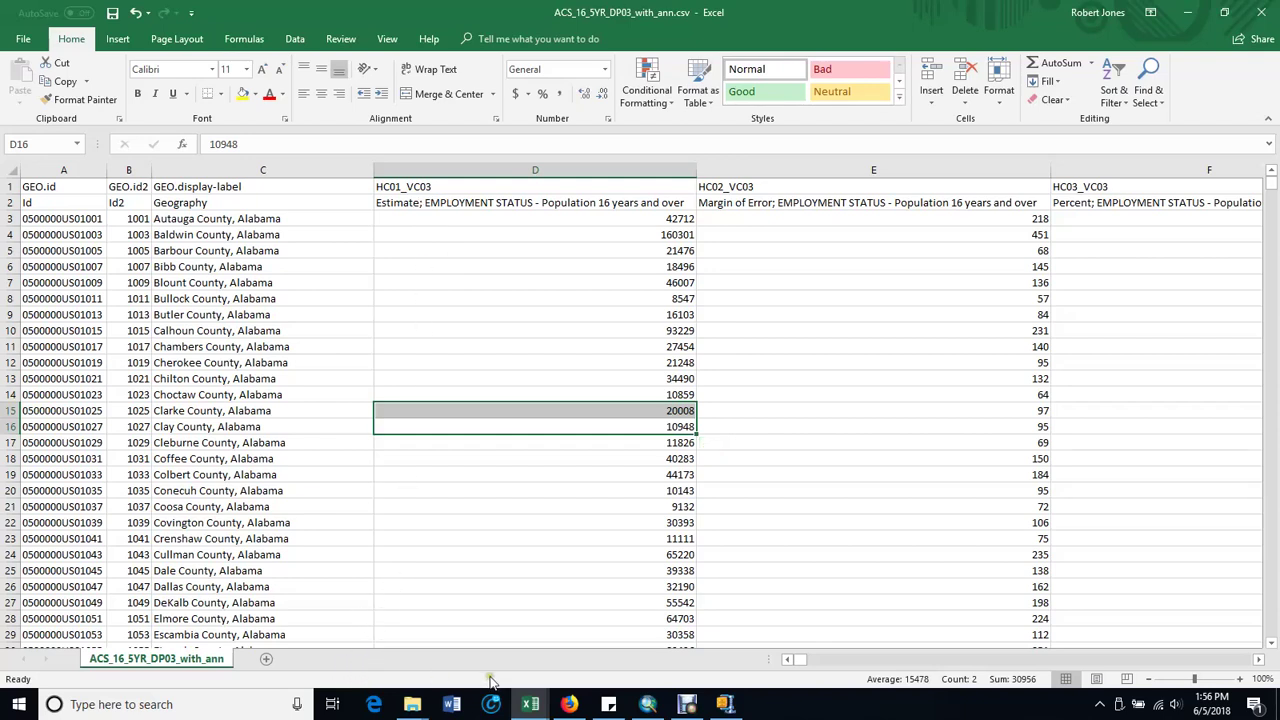
# Find the HC01_VC114 column, the median family income estimate, and copy the entire column
pyautogui.moveTo(800, 661); pyautogui.dragTo(1070, 665)
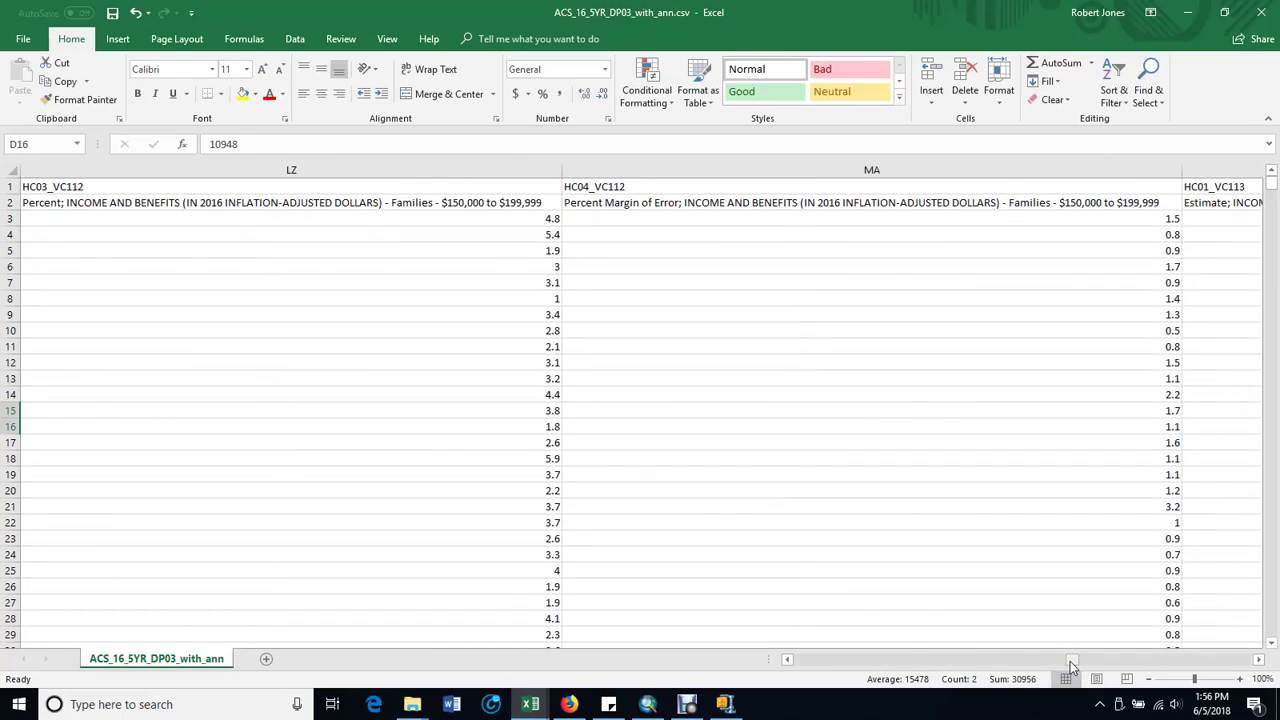
pyautogui.click(1143, 661)
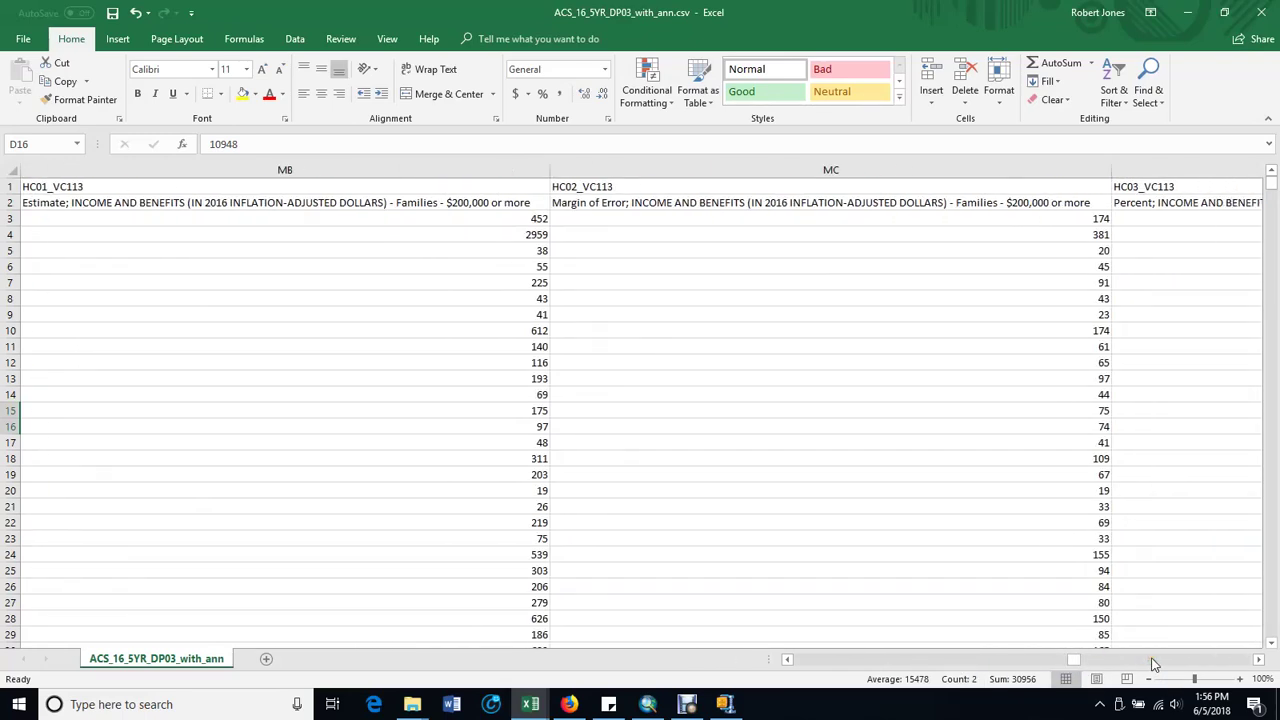
pyautogui.click(1150, 663)
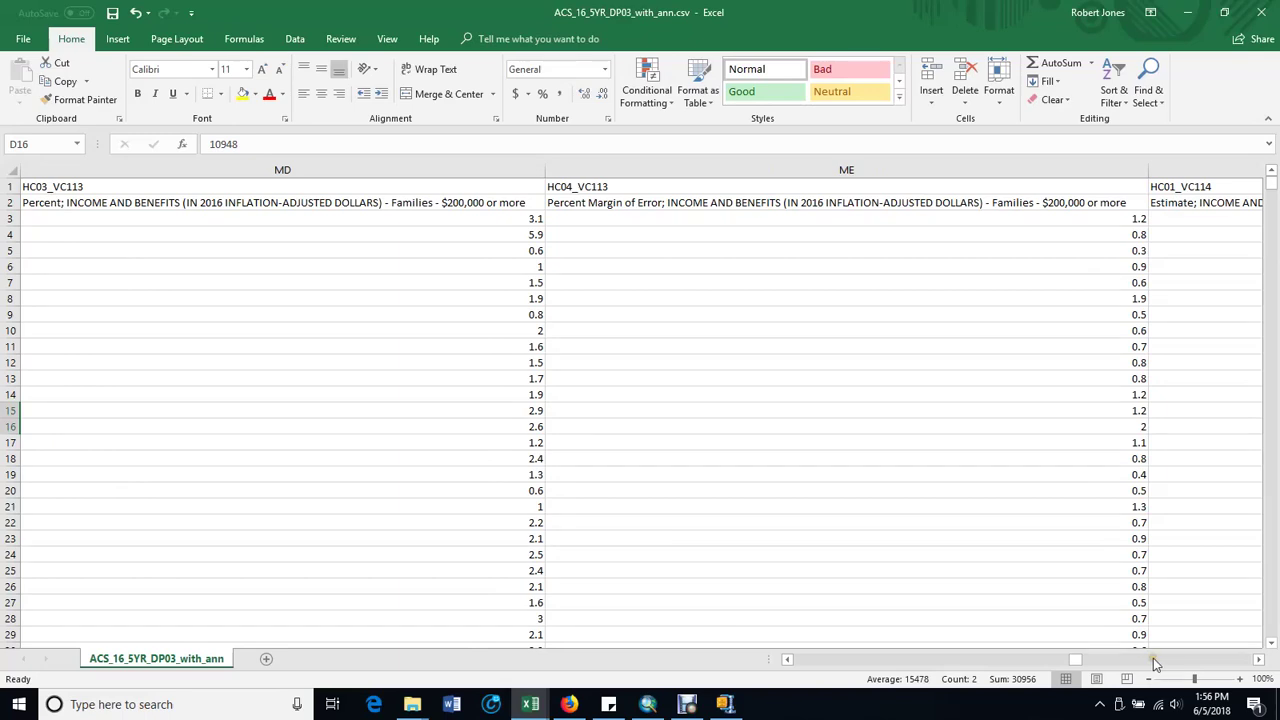
pyautogui.click(1154, 661)
pyautogui.click(1161, 662)
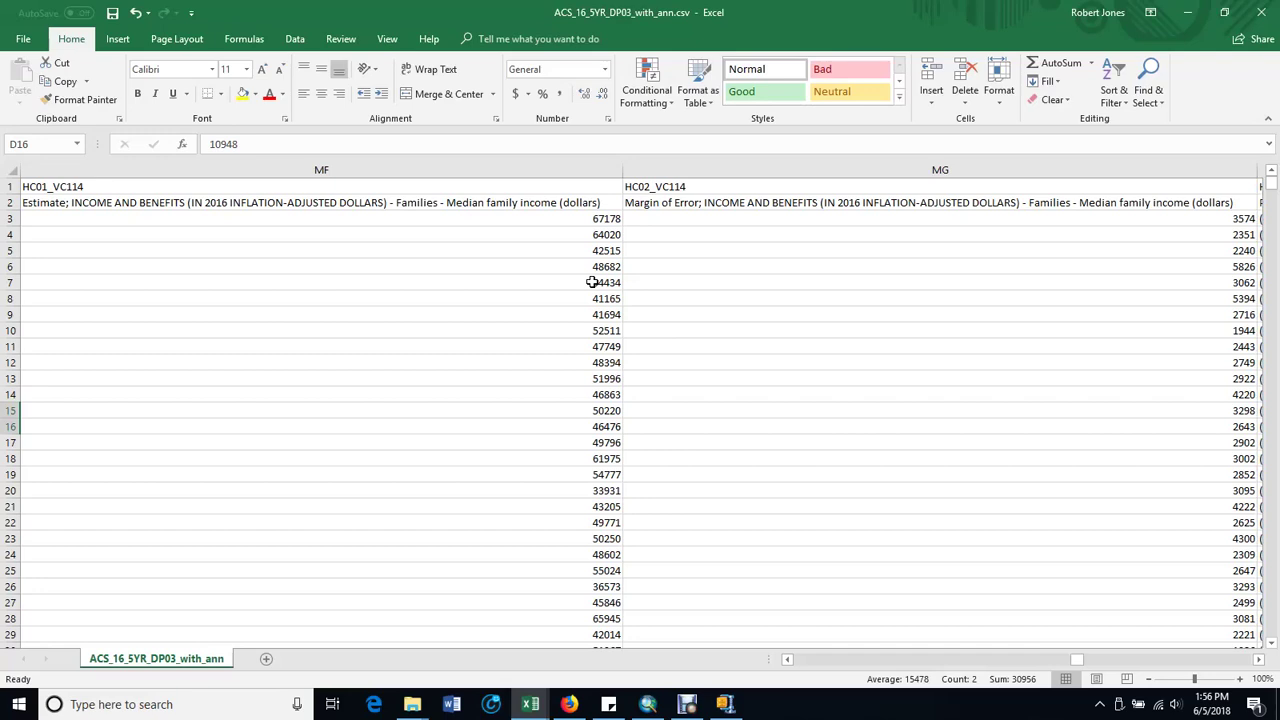
pyautogui.click(344, 173)
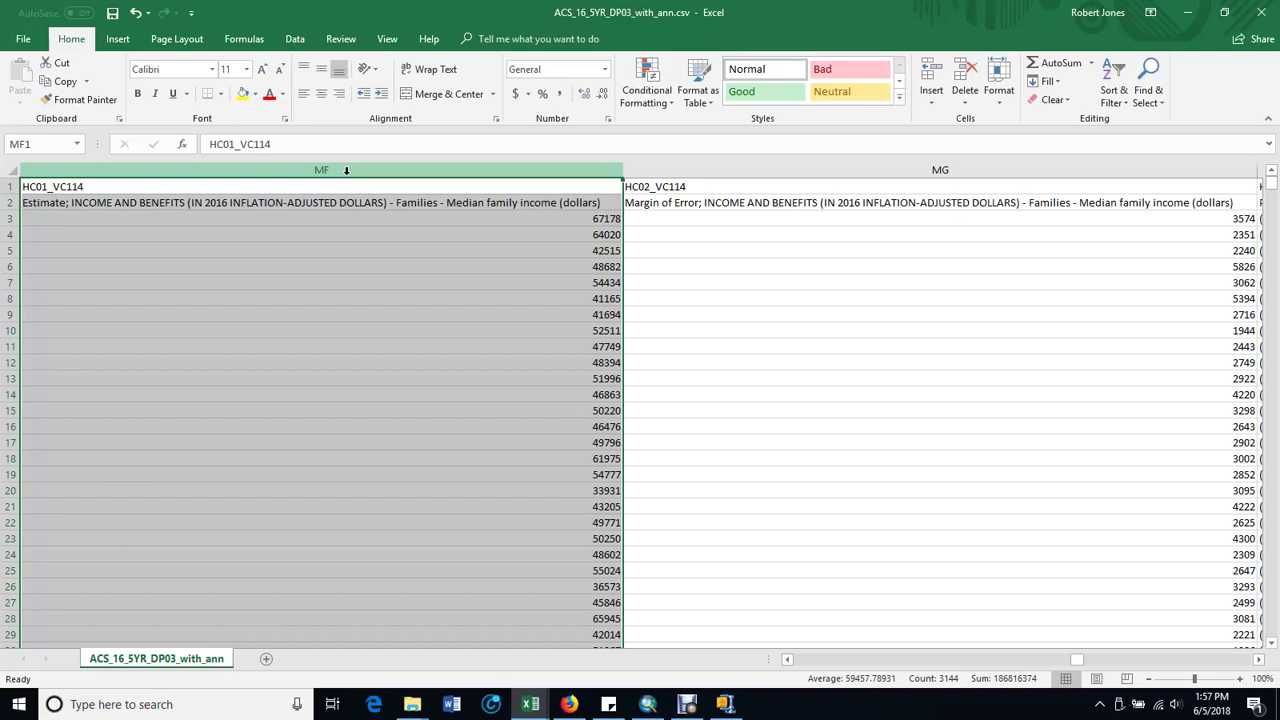
pyautogui.rightClick(346, 171)
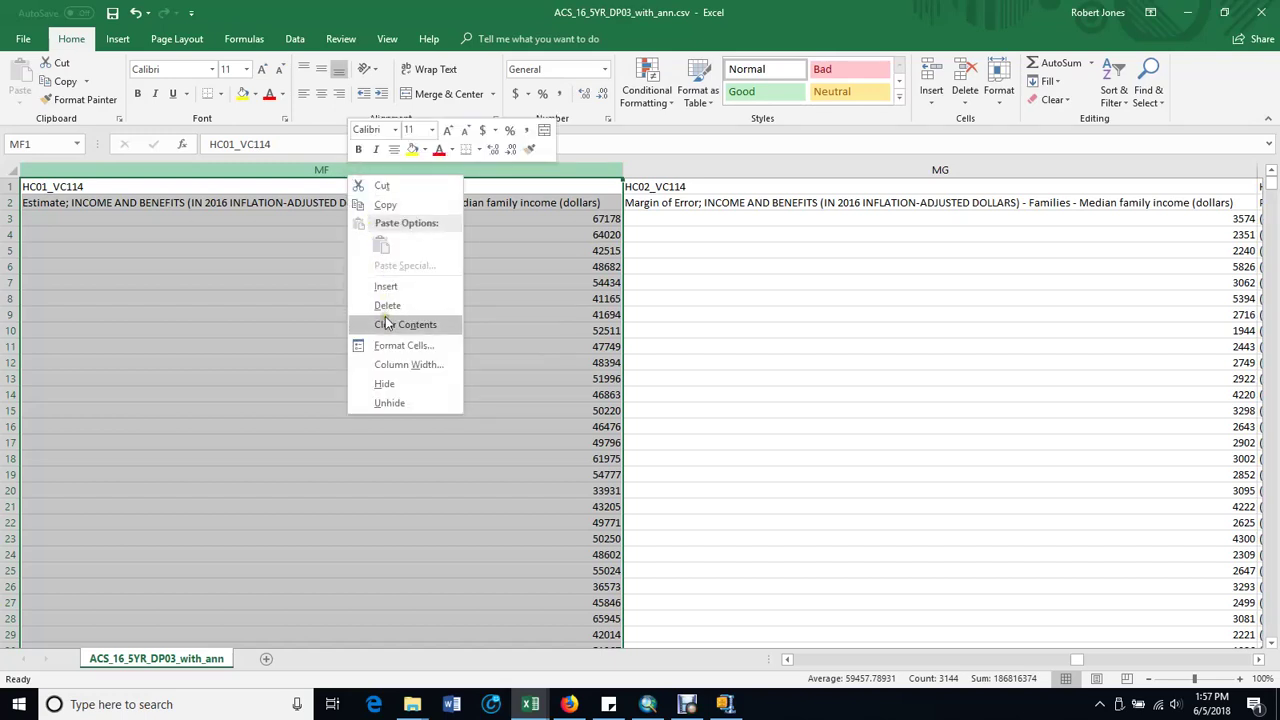
pyautogui.click(386, 206)
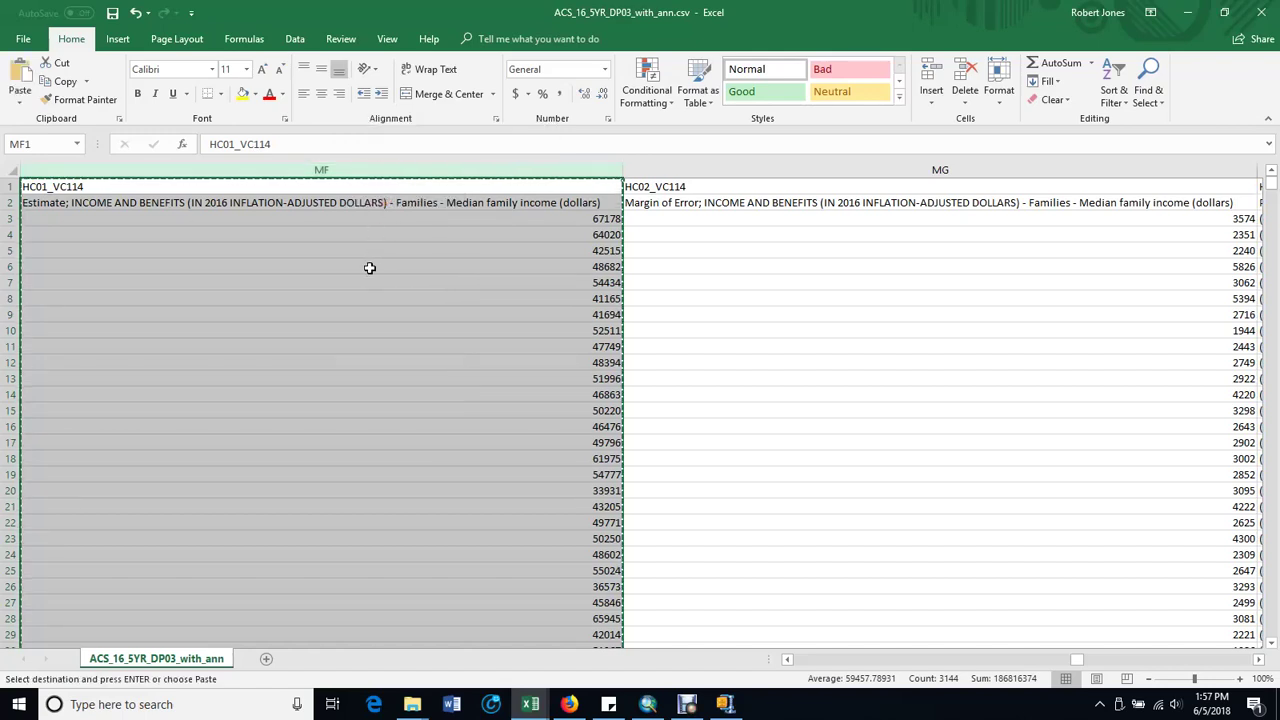
# Paste the copied median family income column into column E of a new blank workbook and widen that column
pyautogui.click(24, 42)
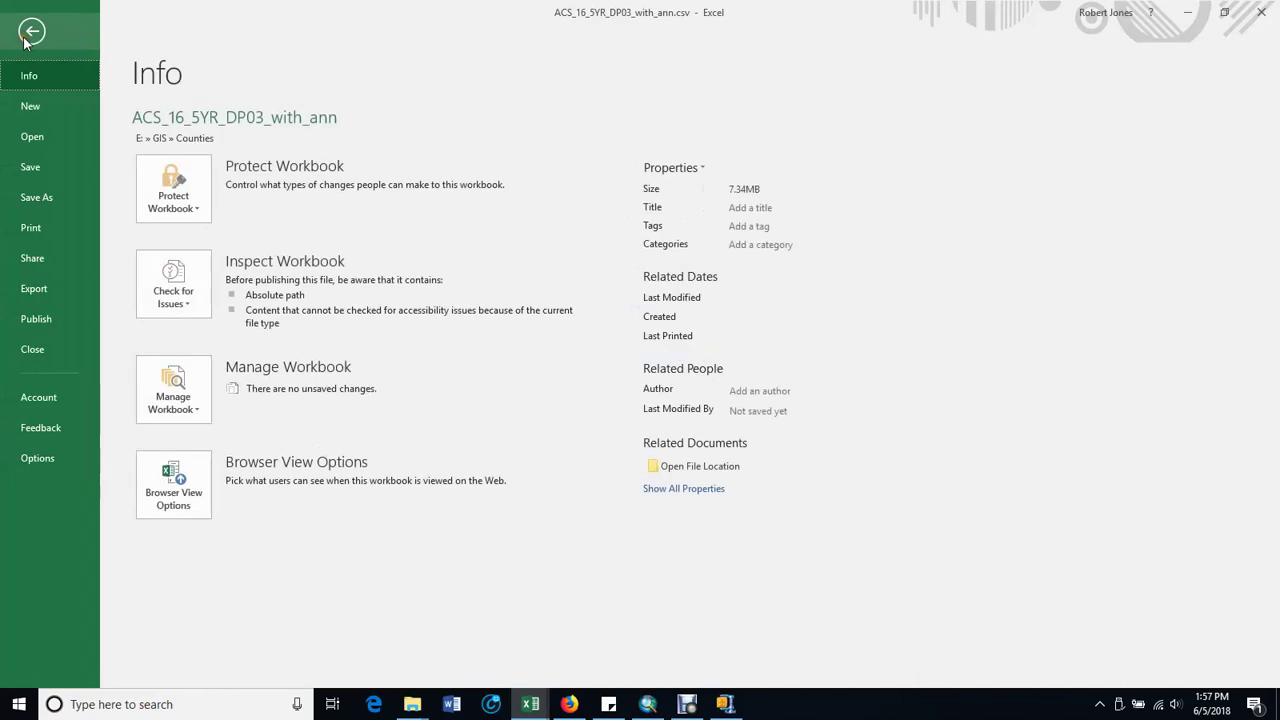
pyautogui.click(30, 105)
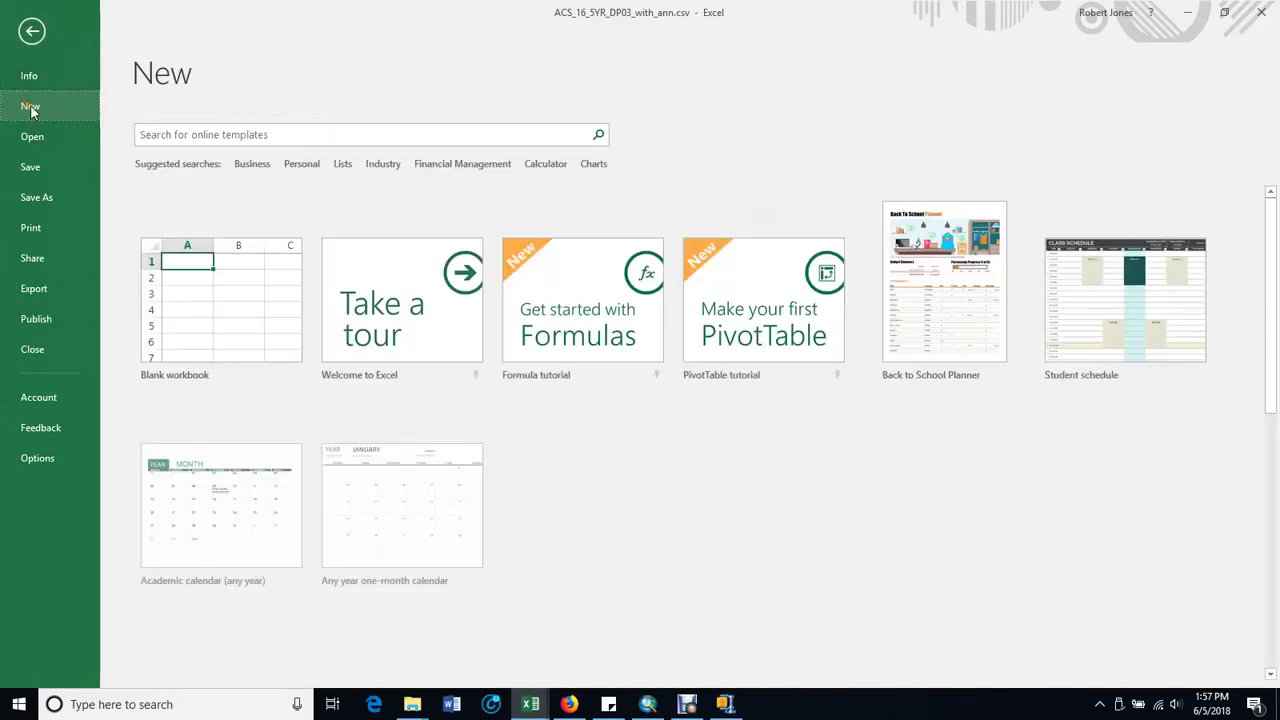
pyautogui.click(198, 287)
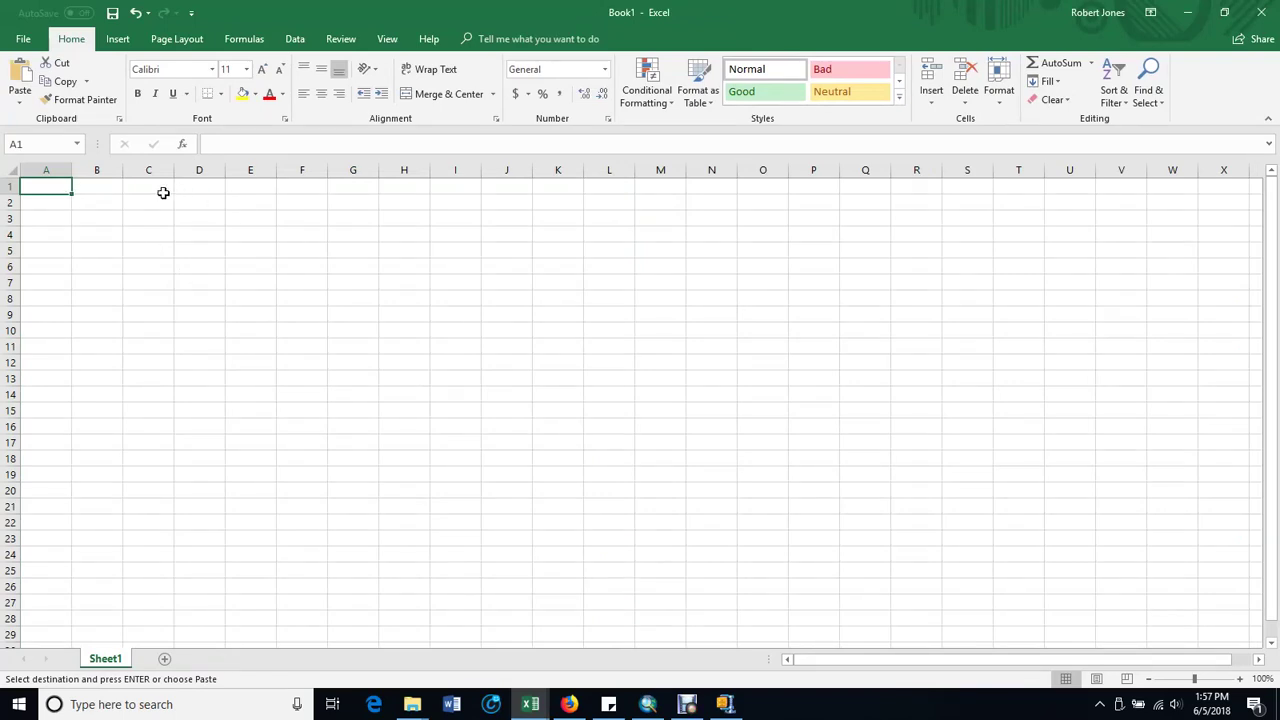
pyautogui.click(253, 171)
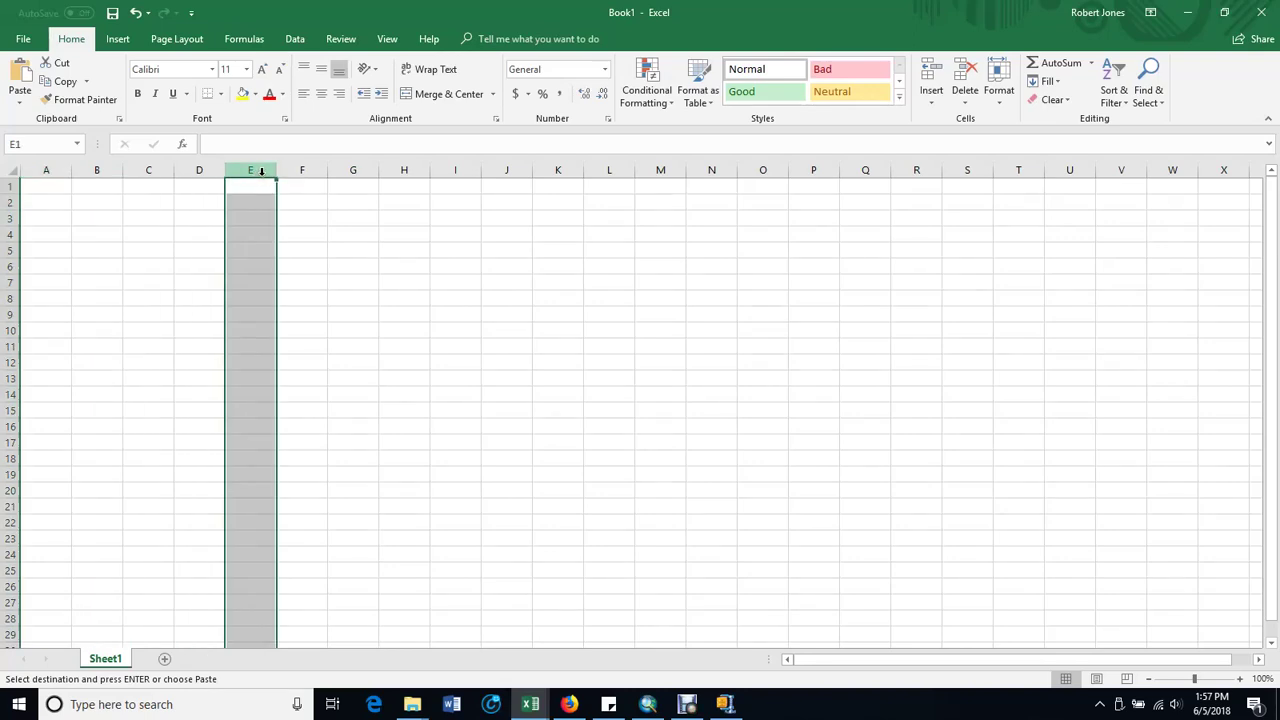
pyautogui.rightClick(261, 172)
pyautogui.click(320, 248)
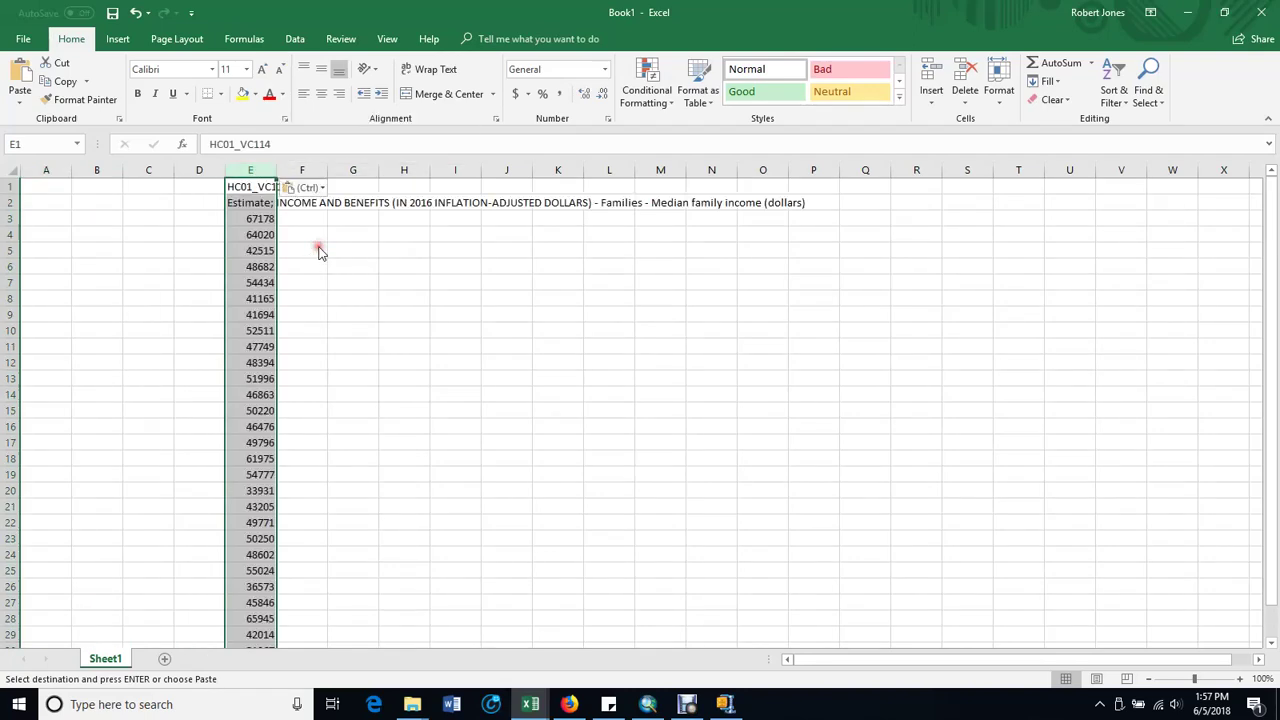
pyautogui.click(258, 266)
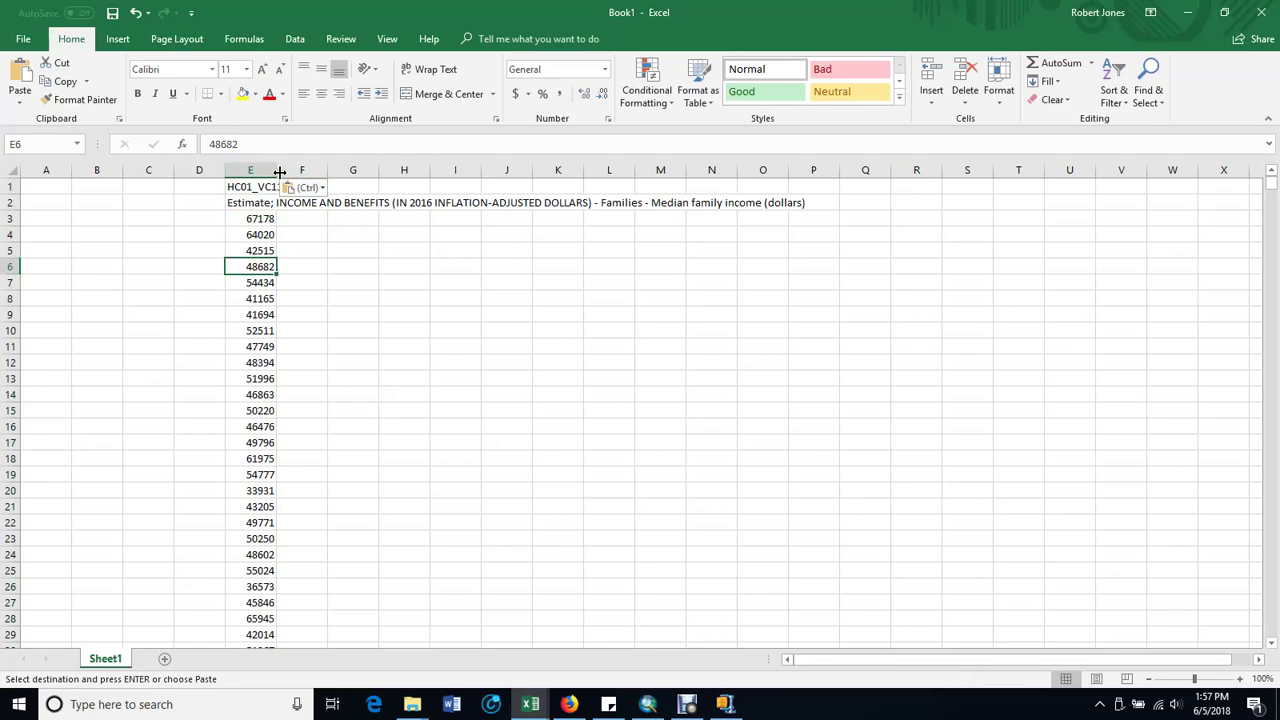
pyautogui.moveTo(276, 172); pyautogui.dragTo(510, 178)
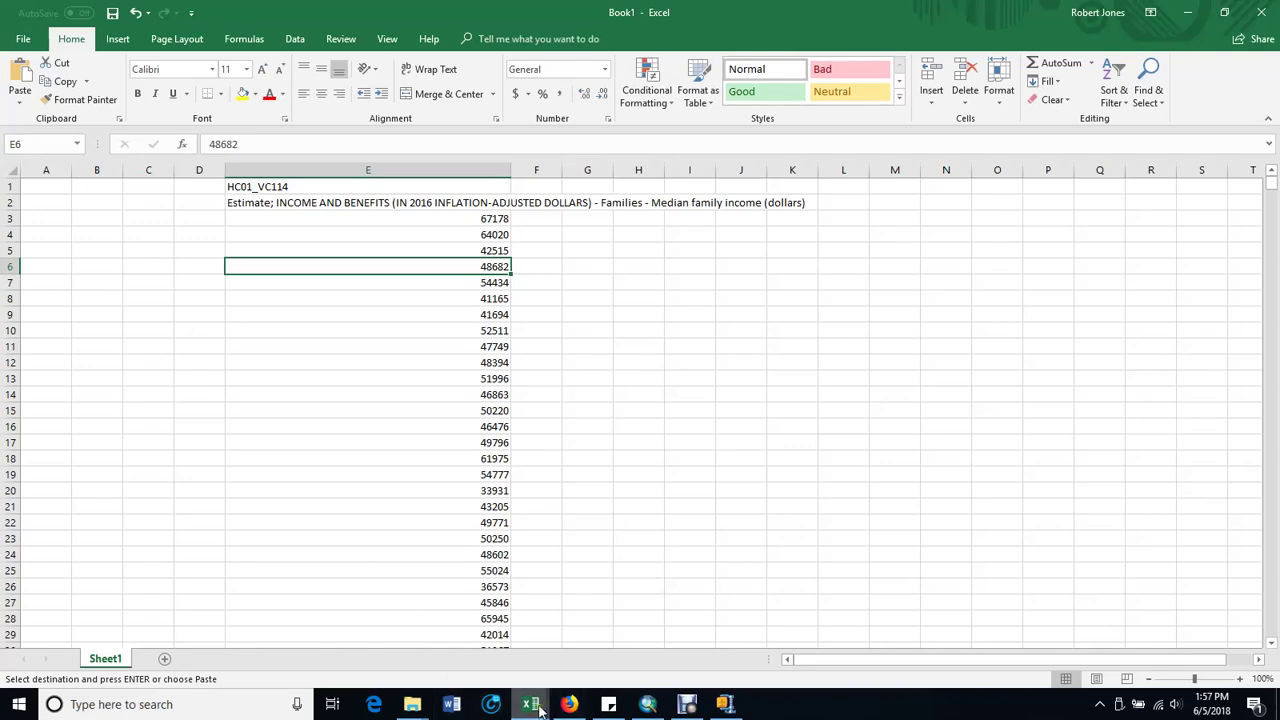
# Return to the ACS_16_5YR_DP03_with_ann workbook and copy columns A to C, GEO.id, GEO.id2 and GEO.display-label
pyautogui.moveTo(529, 708)
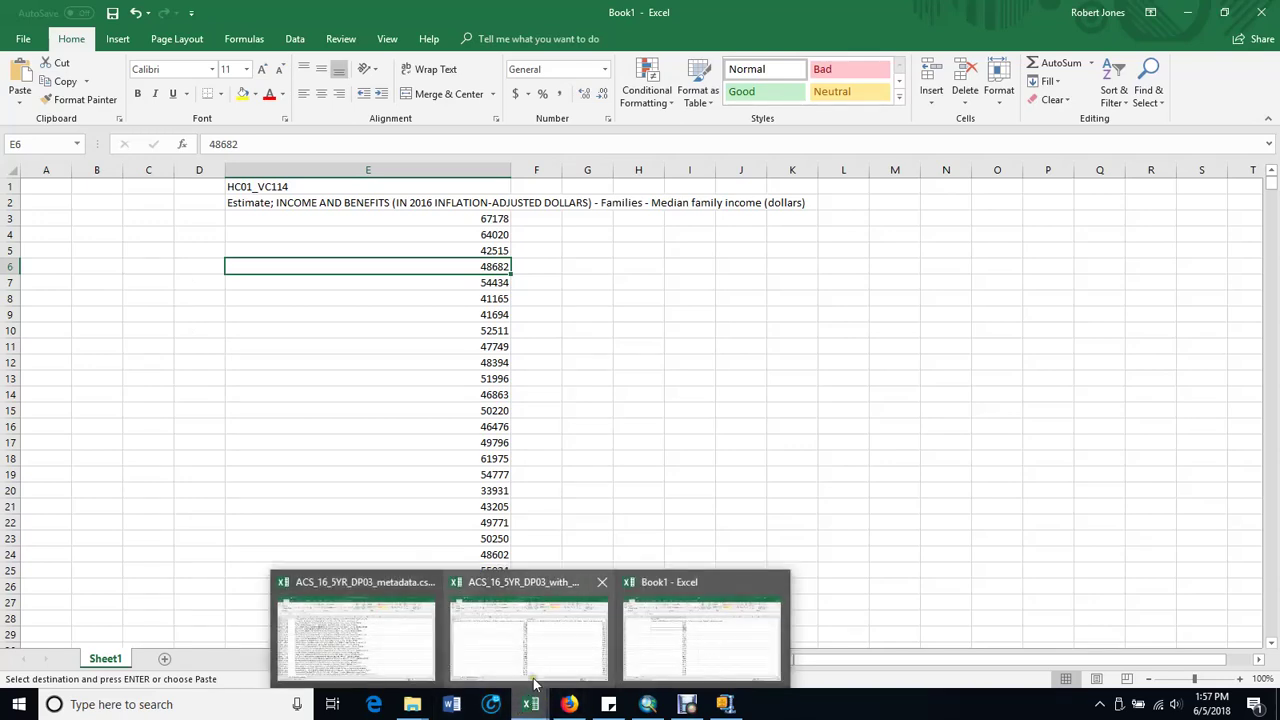
pyautogui.click(540, 668)
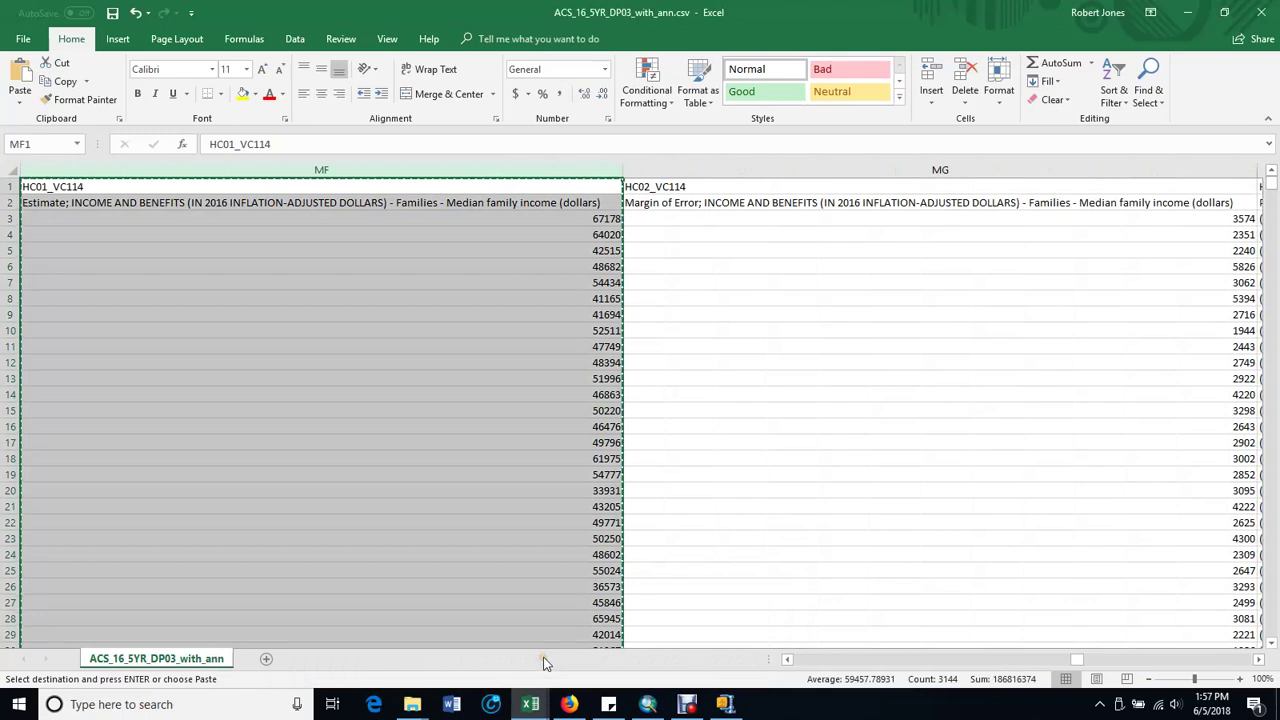
pyautogui.click(494, 554)
pyautogui.moveTo(1041, 660); pyautogui.dragTo(792, 660)
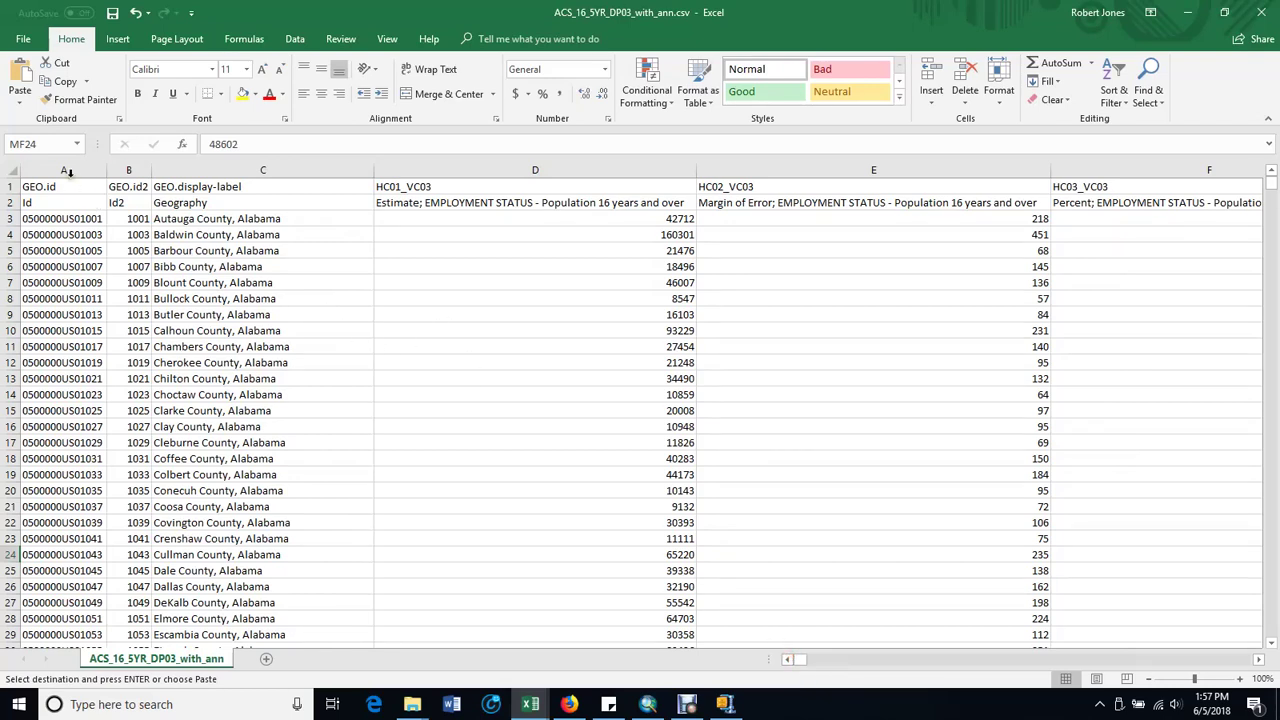
pyautogui.moveTo(68, 172); pyautogui.dragTo(227, 184)
pyautogui.rightClick(229, 195)
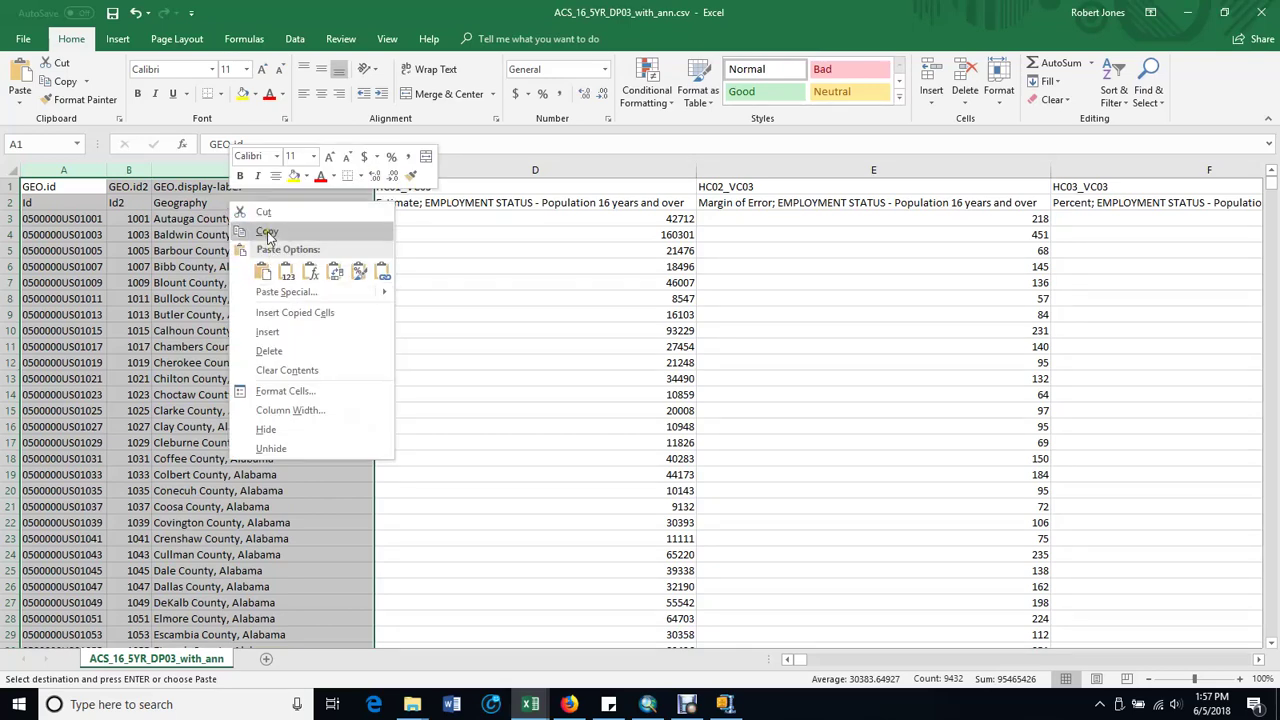
pyautogui.click(266, 231)
# Switch back to the new Book1 workbook and paste the three copied geography columns starting at cell A1
pyautogui.click(530, 704)
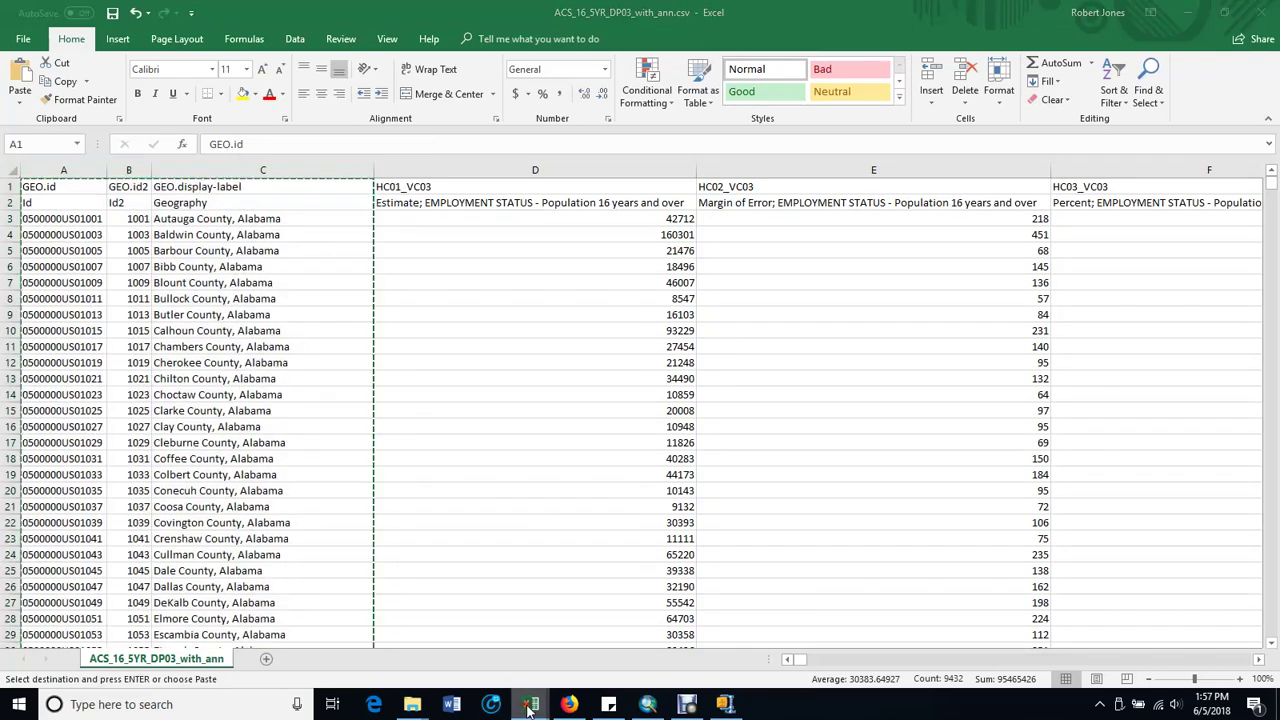
pyautogui.click(695, 645)
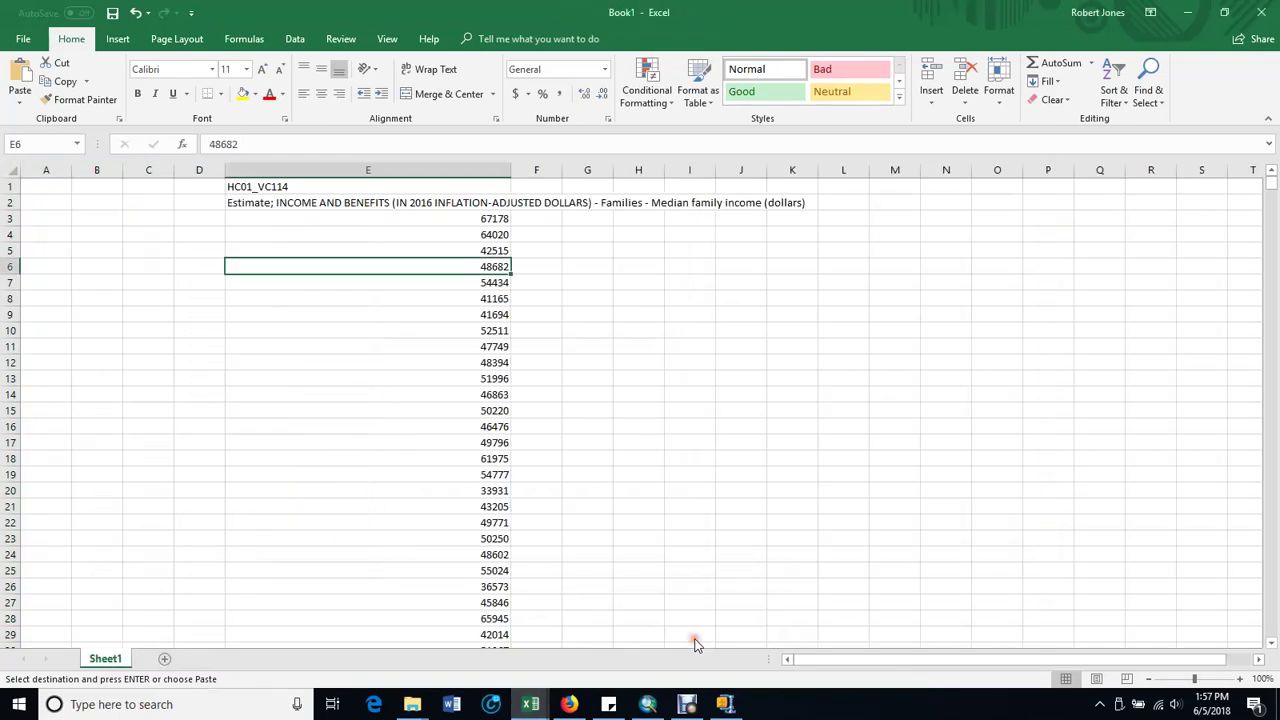
pyautogui.click(44, 188)
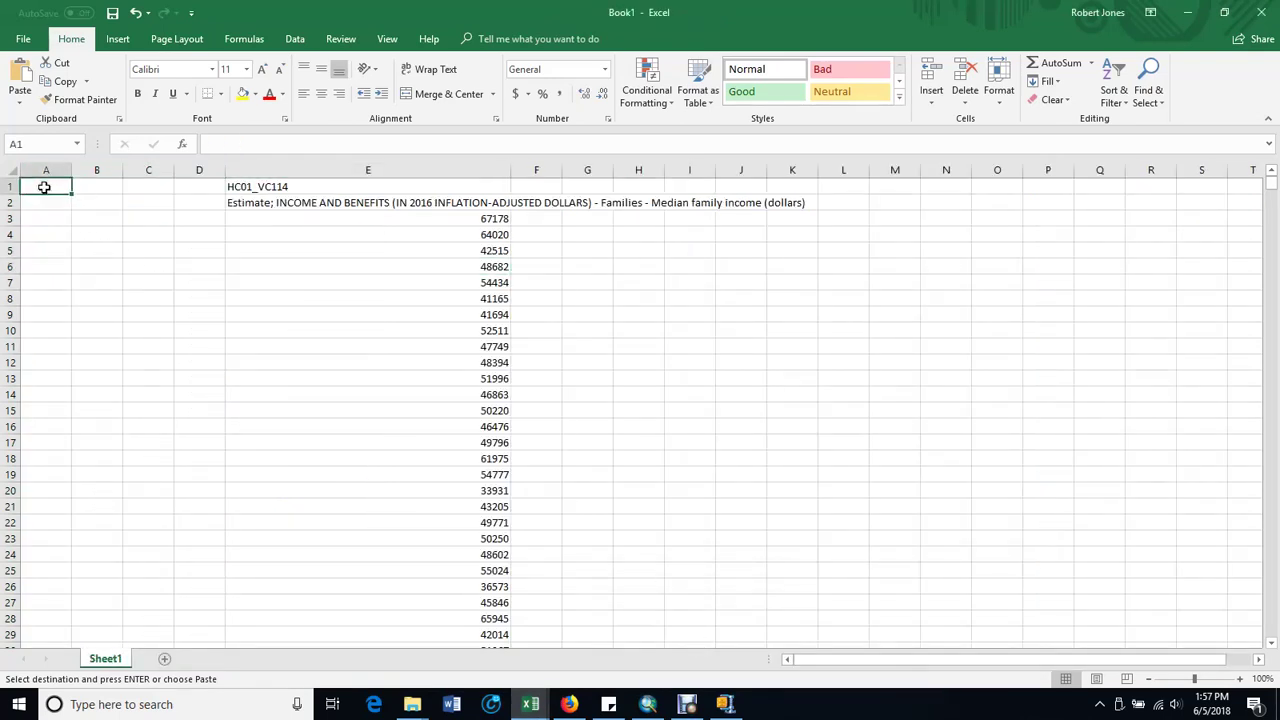
pyautogui.rightClick(44, 188)
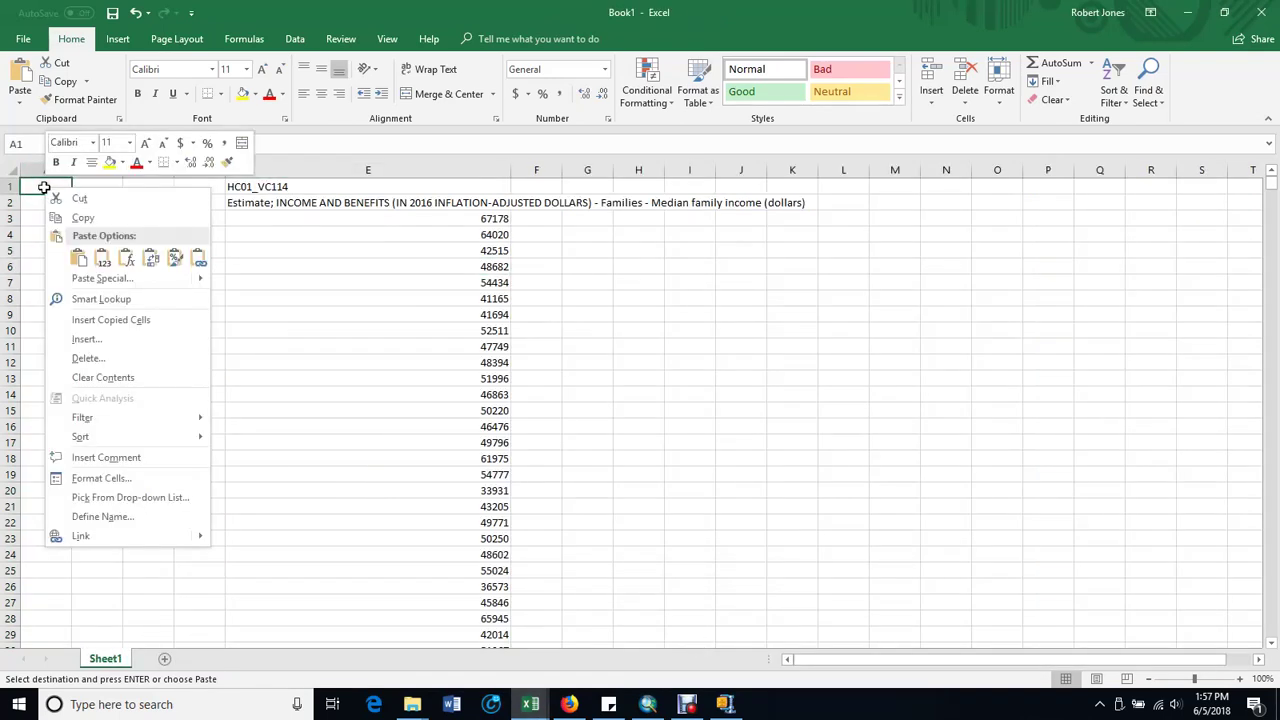
pyautogui.click(80, 259)
pyautogui.click(263, 354)
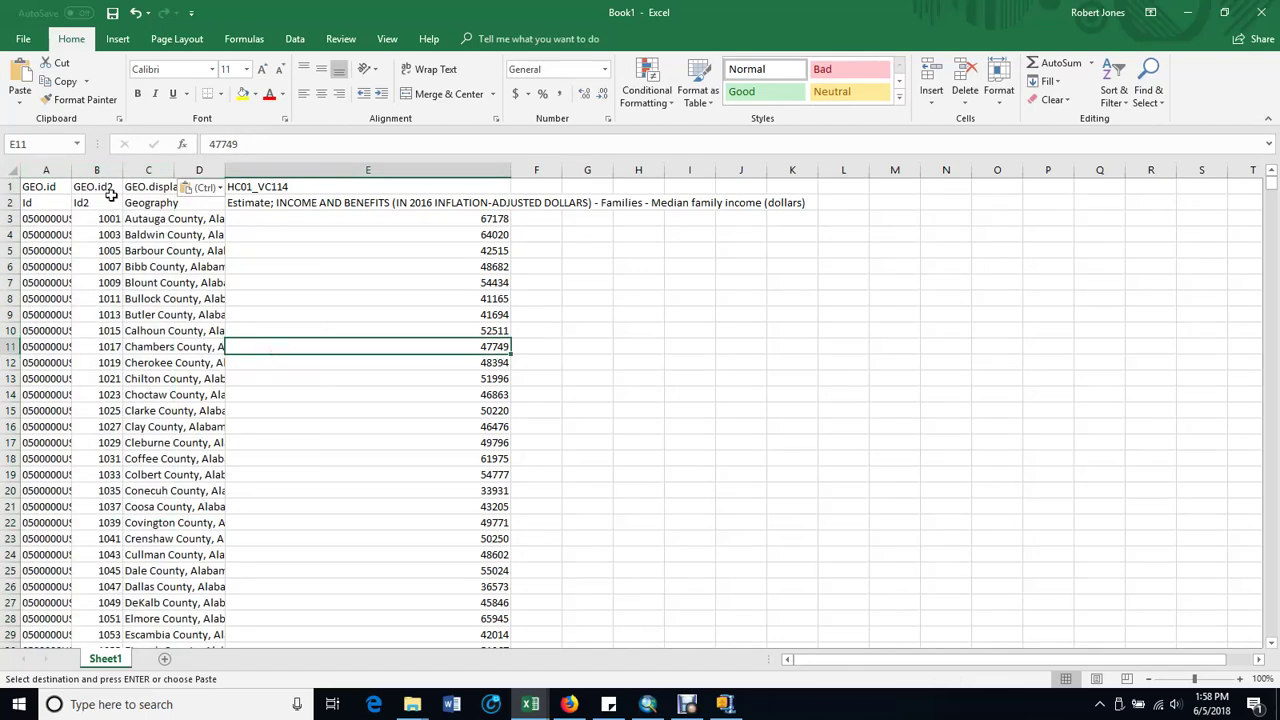
# AutoFit all column widths in the new sheet and widen the GEO.id column slightly more
pyautogui.click(16, 171)
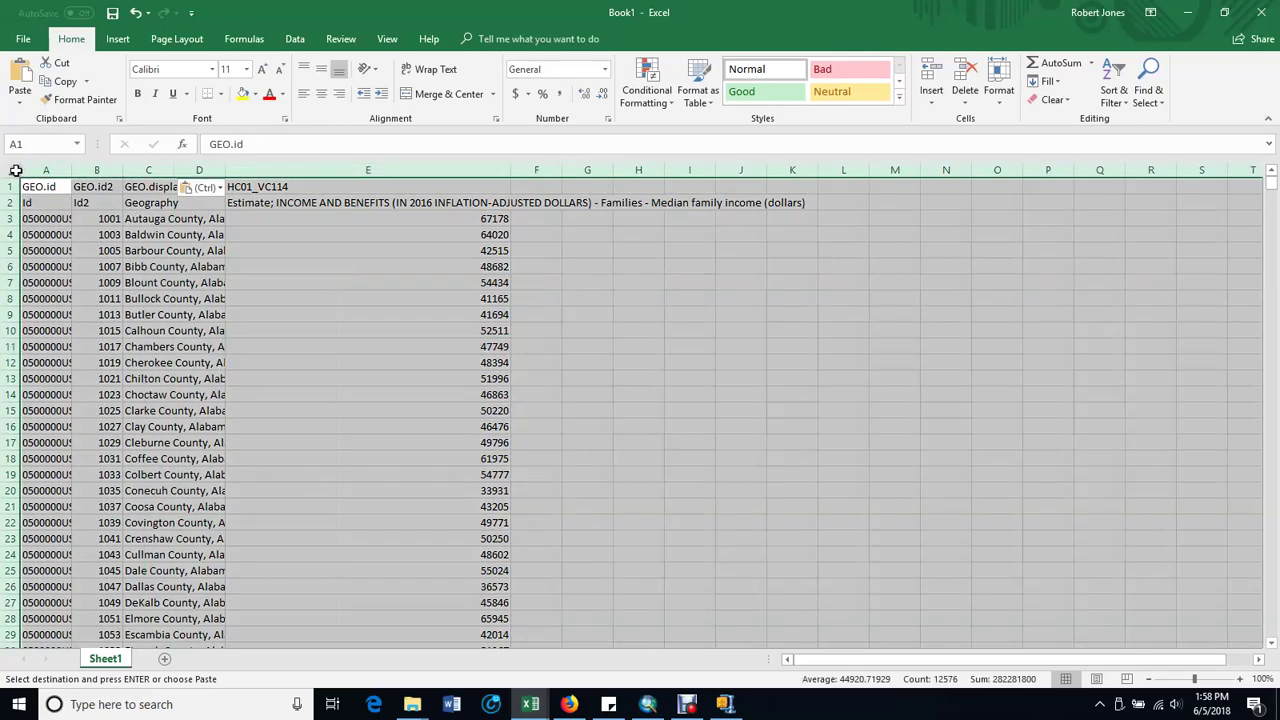
pyautogui.click(999, 85)
pyautogui.click(1030, 197)
pyautogui.click(439, 298)
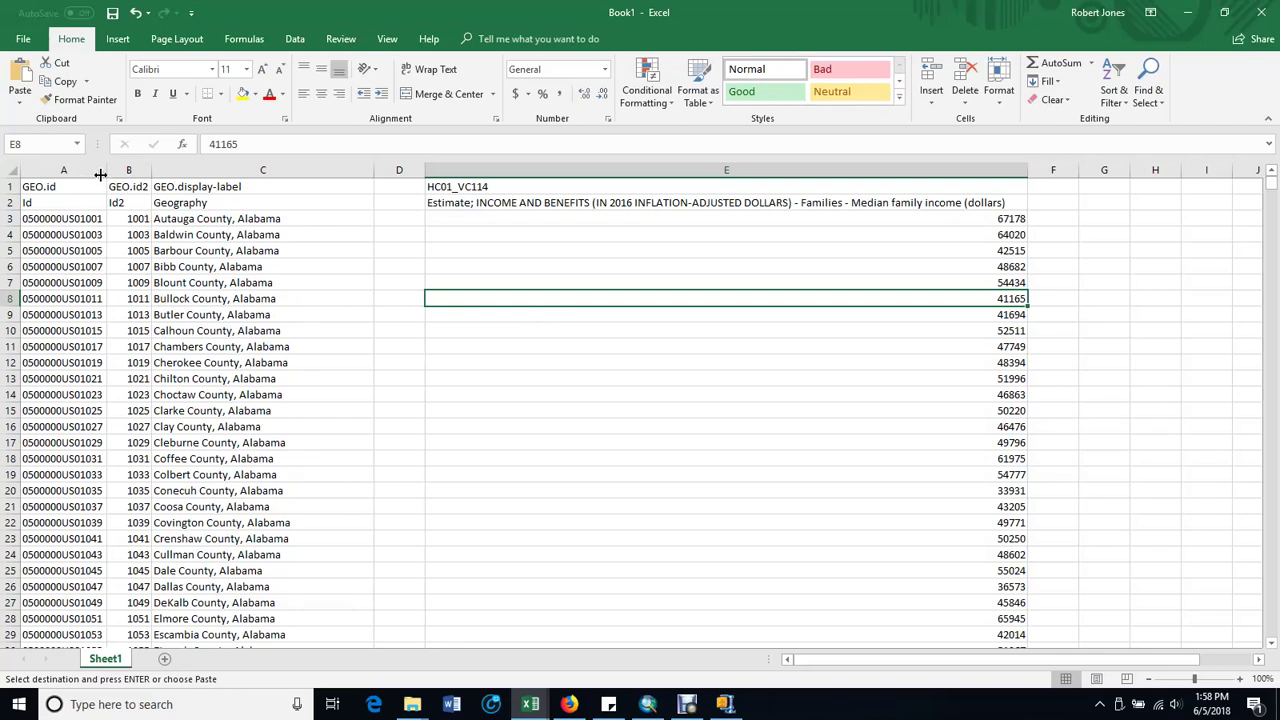
pyautogui.moveTo(106, 172); pyautogui.dragTo(128, 172)
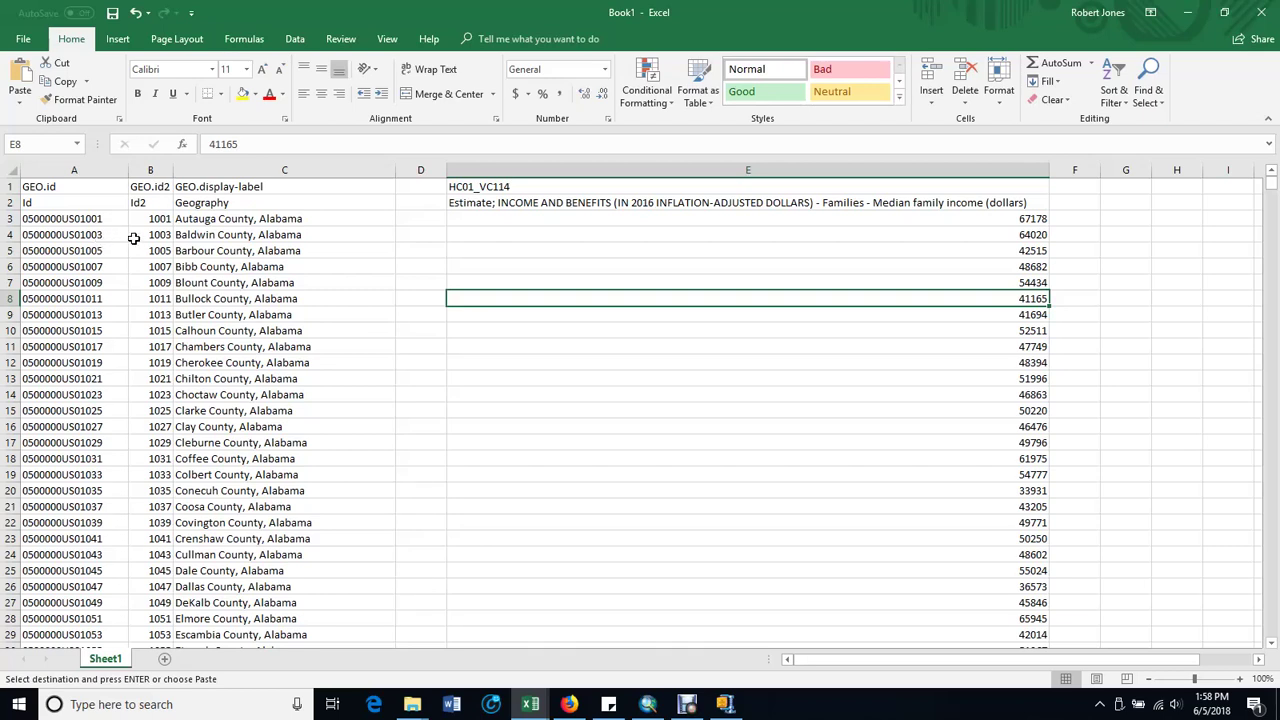
# Insert an empty column between the GEO.id and GEO.id2 columns
pyautogui.click(152, 170)
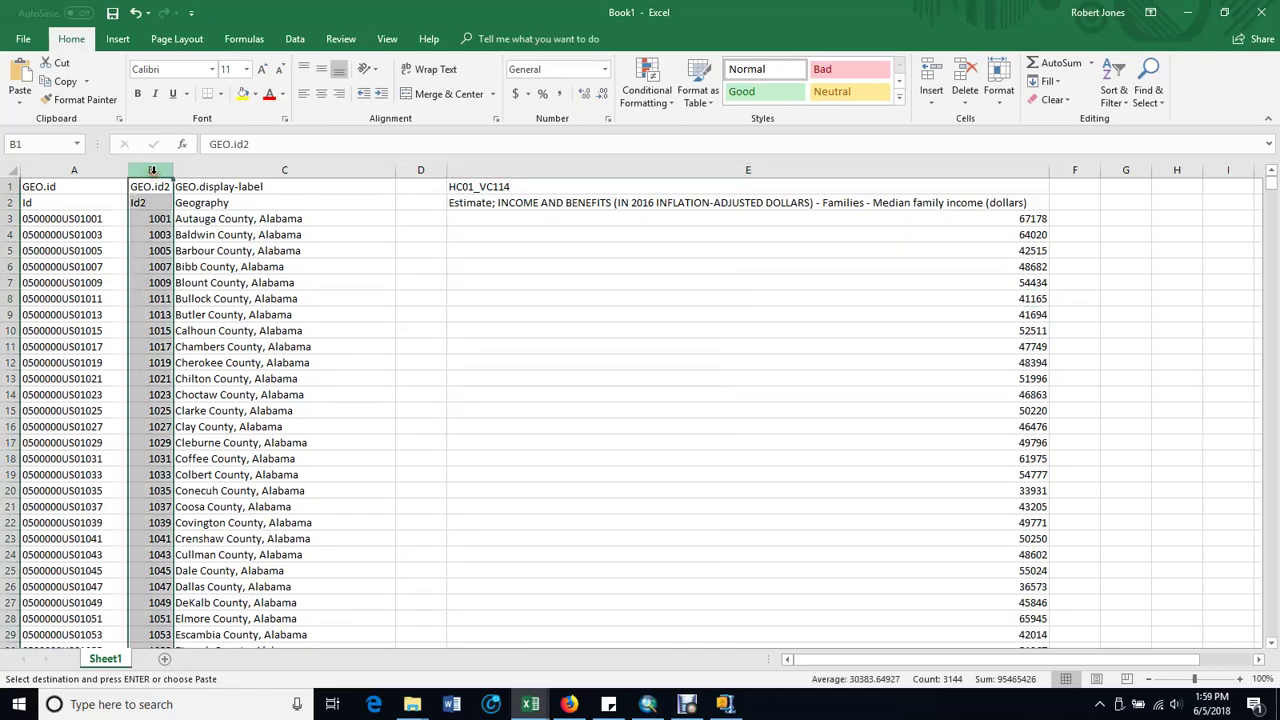
pyautogui.rightClick(154, 174)
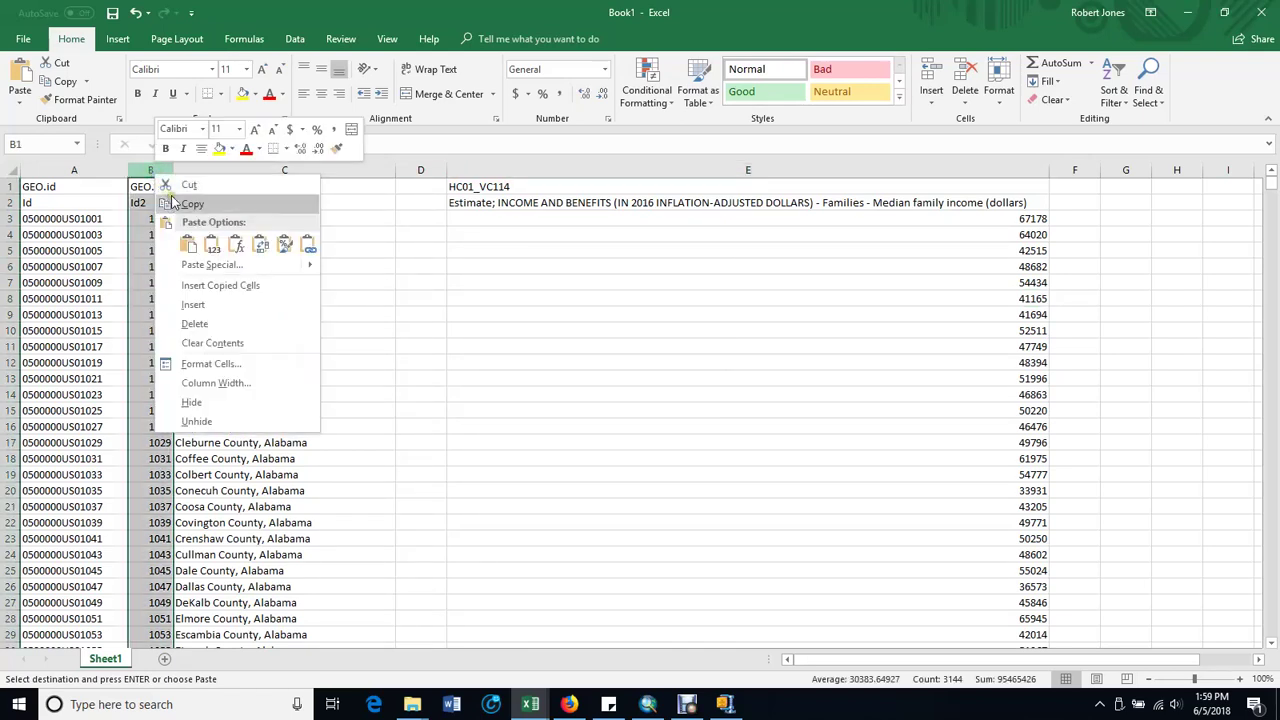
pyautogui.click(195, 304)
pyautogui.click(195, 305)
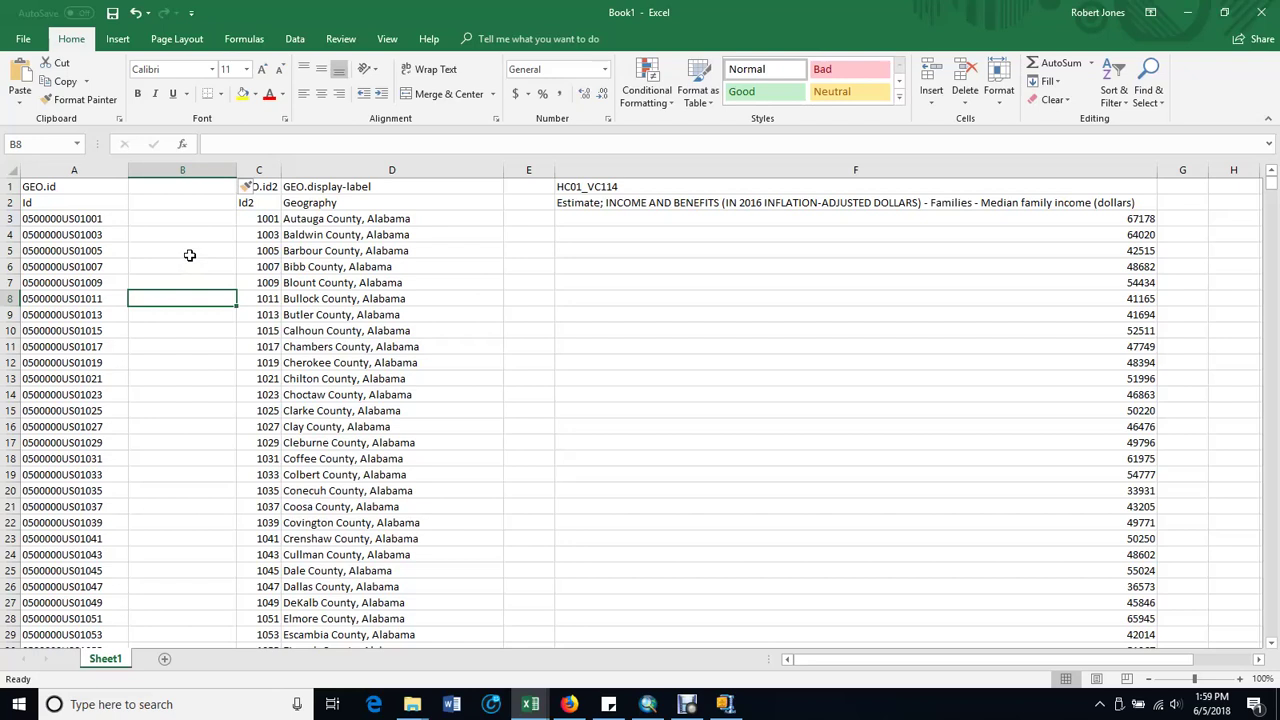
# Start Text to Columns on the GEO.id column as delimited data, replacing the Tab delimiter with the custom character S
pyautogui.click(90, 170)
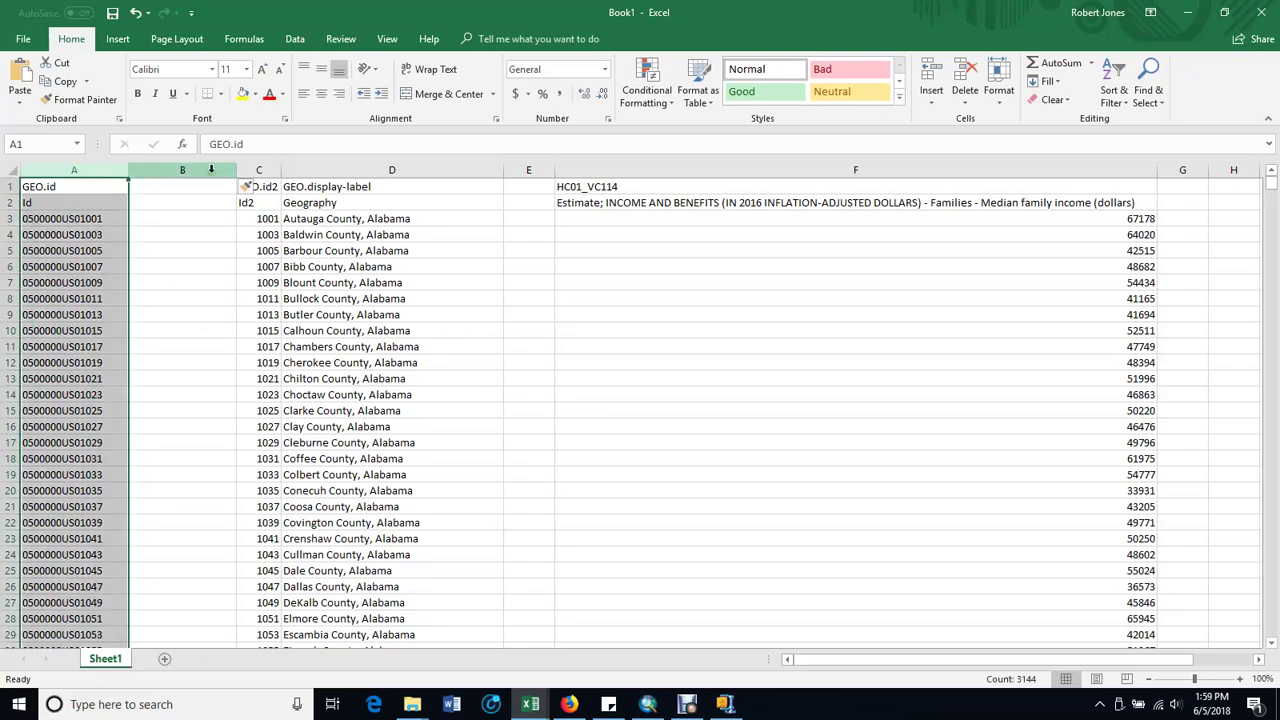
pyautogui.click(295, 40)
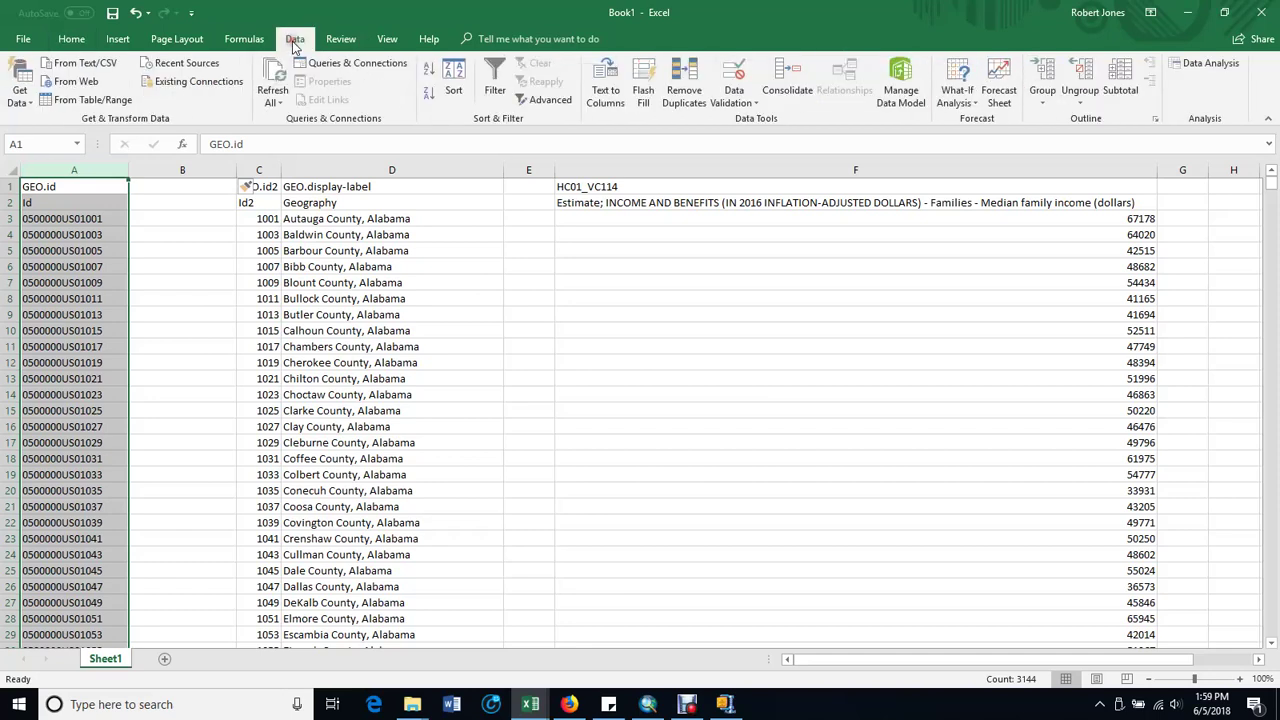
pyautogui.click(605, 100)
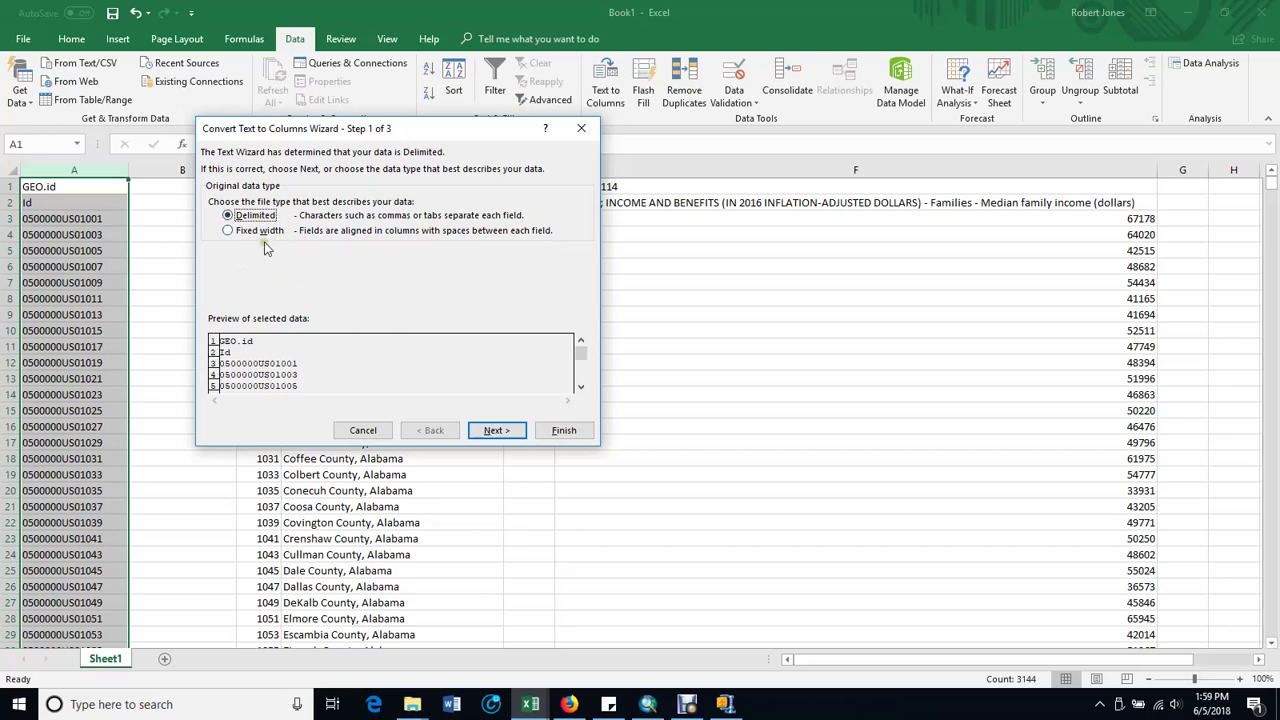
pyautogui.click(493, 434)
pyautogui.click(214, 199)
pyautogui.click(213, 261)
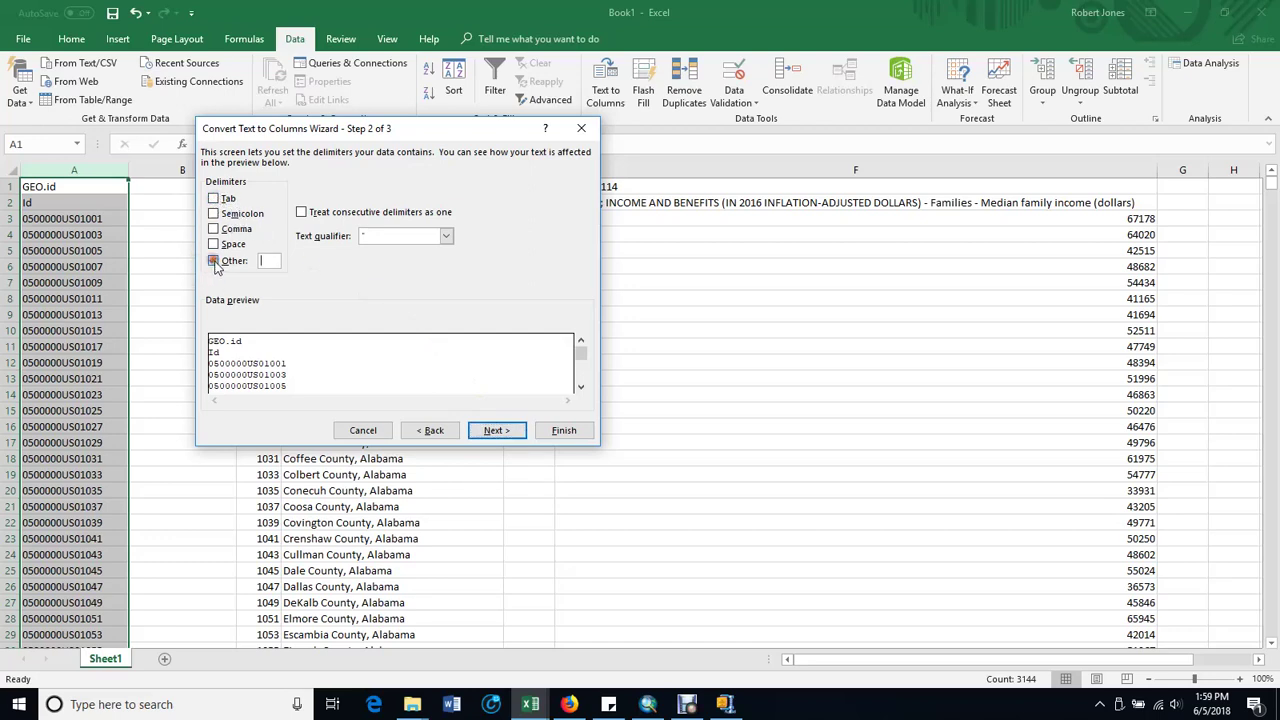
pyautogui.write('S')
pyautogui.click(492, 432)
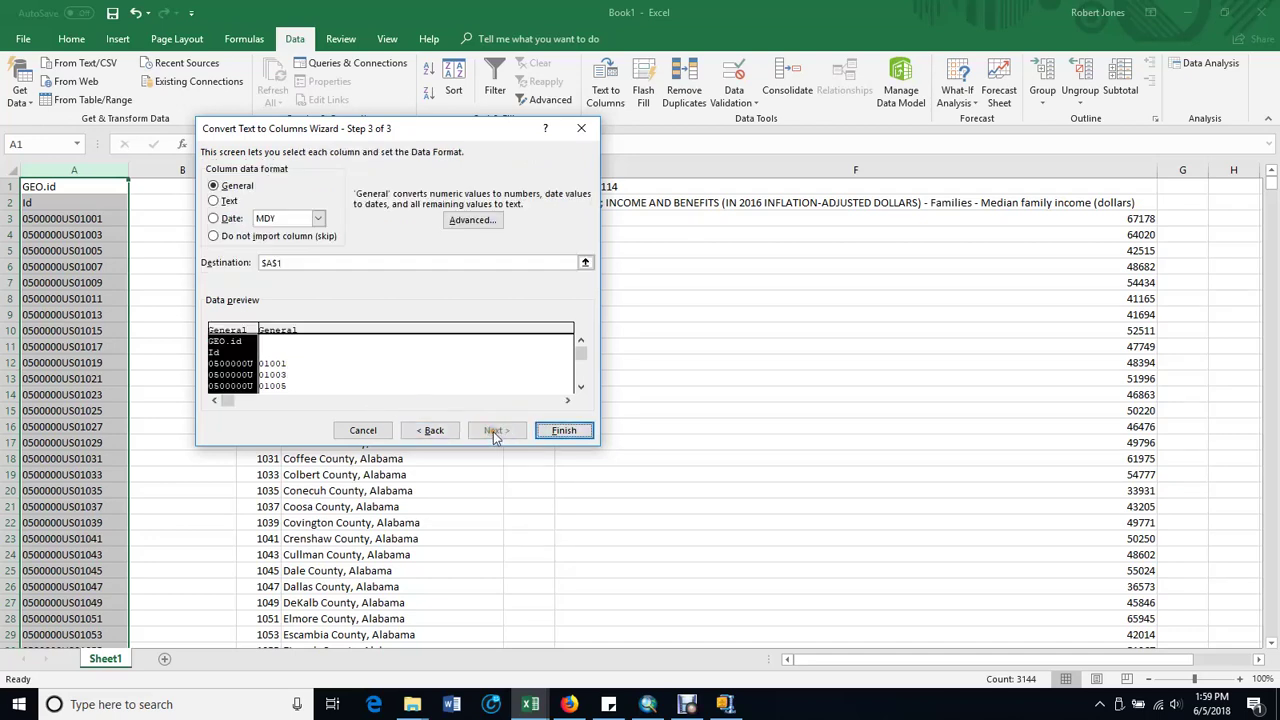
# Format the second split column, holding the county codes, as Text and finish the conversion
pyautogui.click(404, 383)
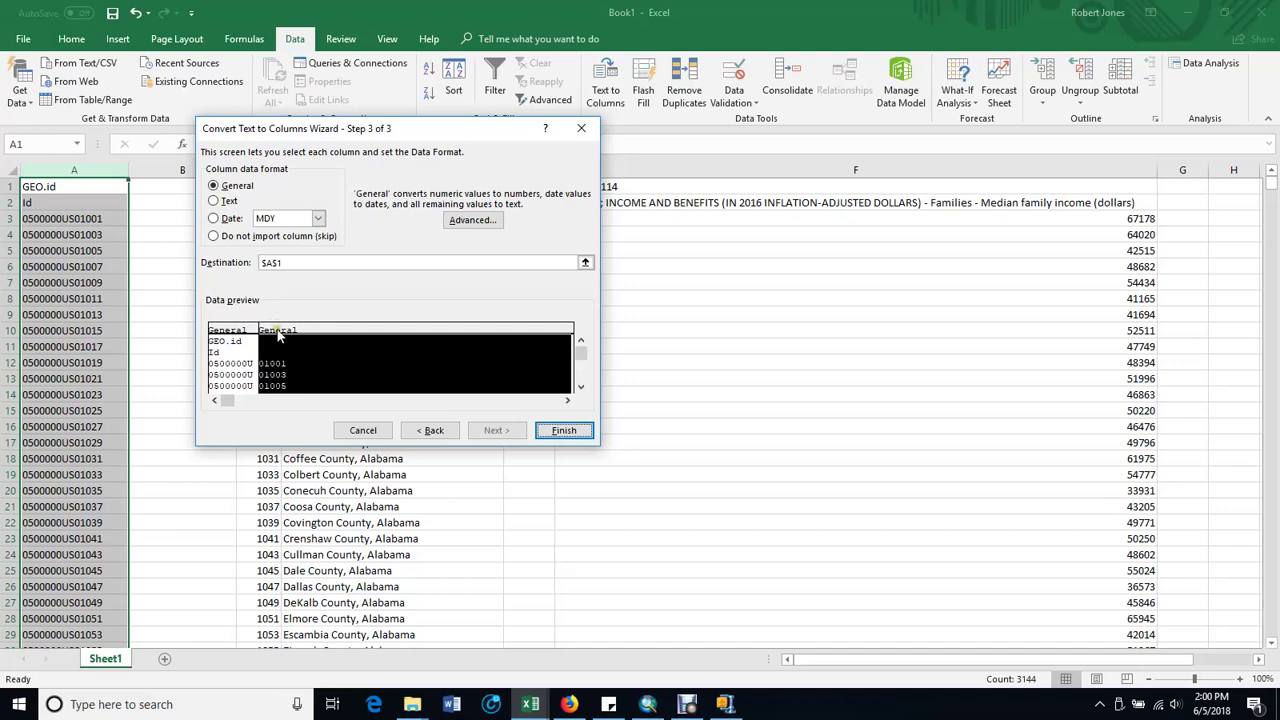
pyautogui.click(214, 202)
pyautogui.click(558, 431)
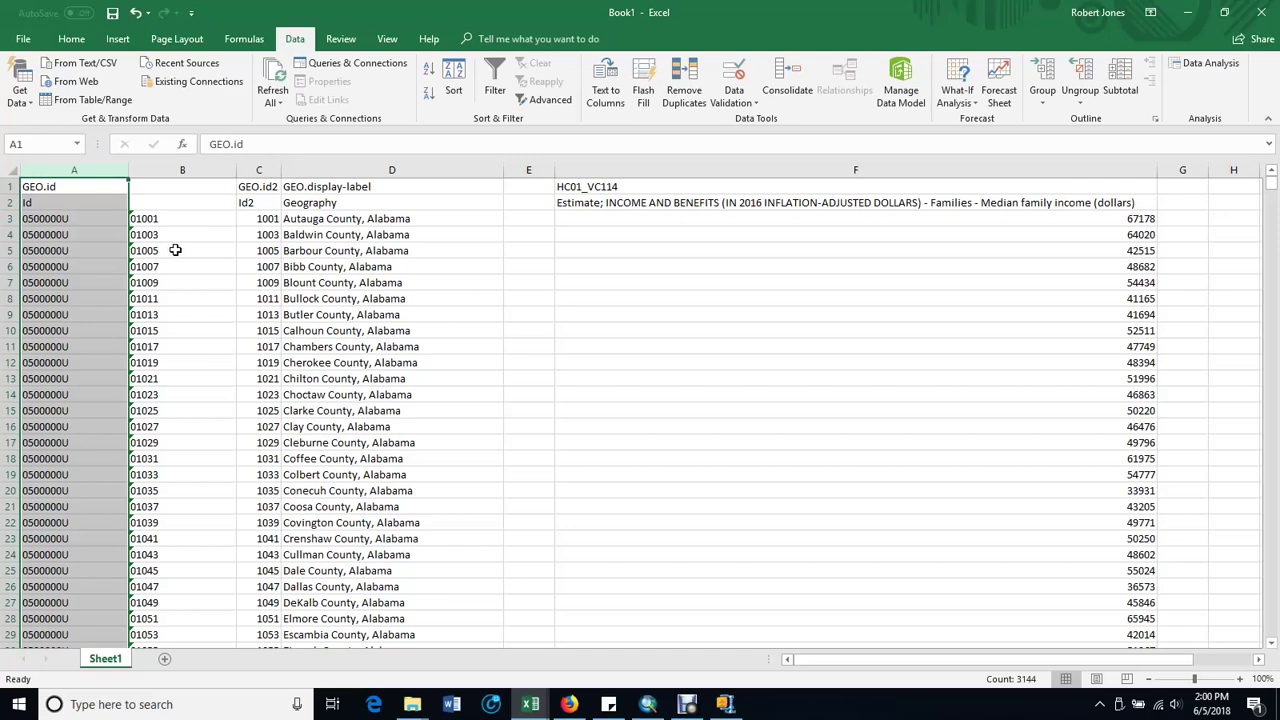
pyautogui.click(176, 250)
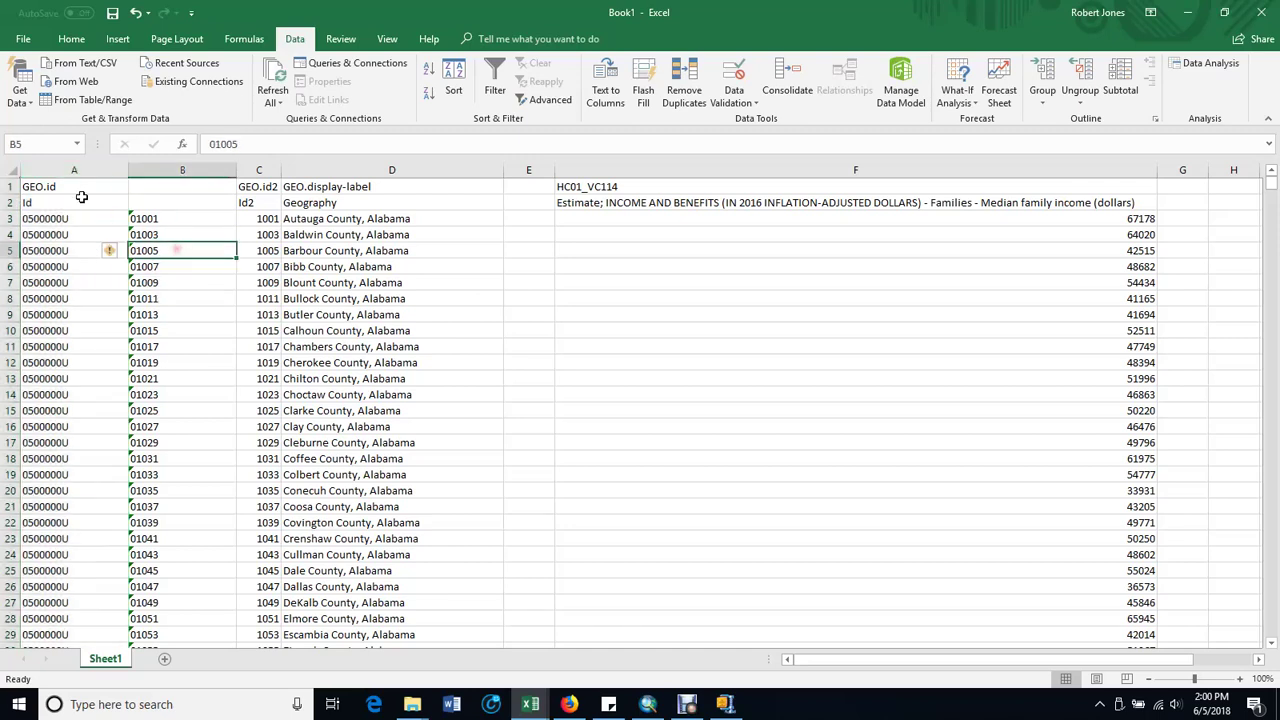
# Delete the GEO.id column A that holds the leftover 0500000U prefixes
pyautogui.click(78, 170)
pyautogui.rightClick(80, 171)
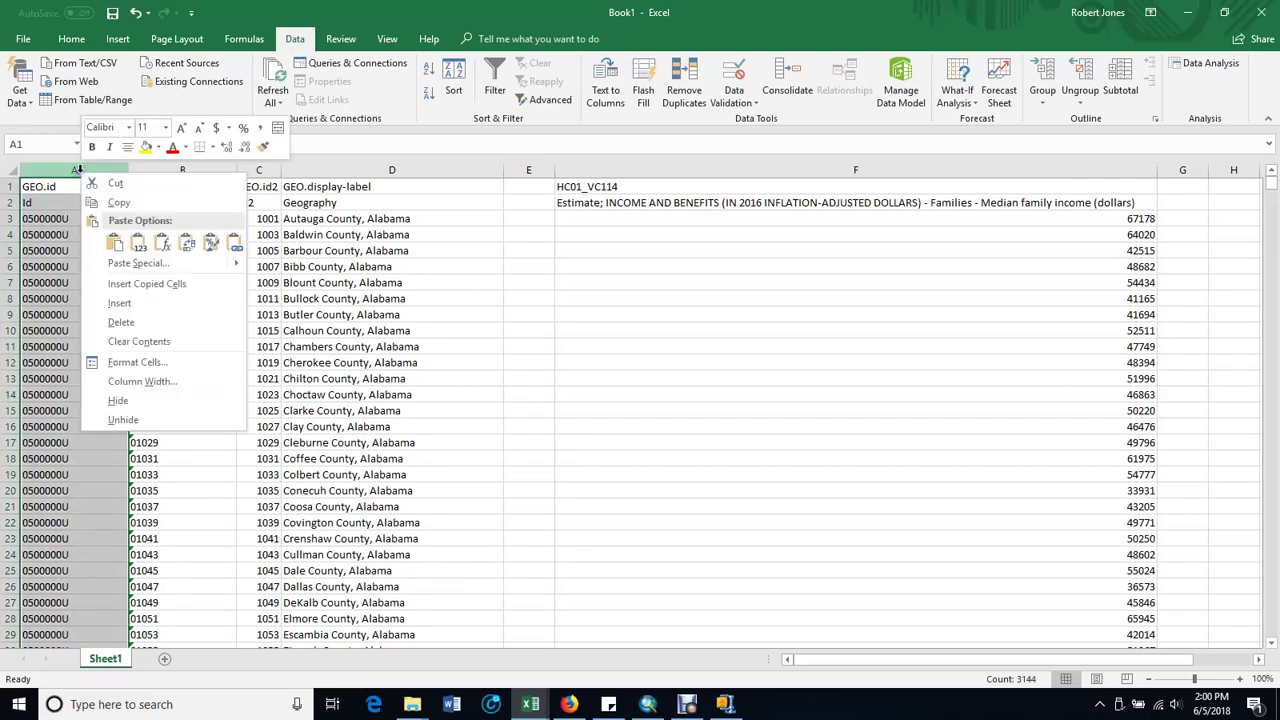
pyautogui.click(118, 322)
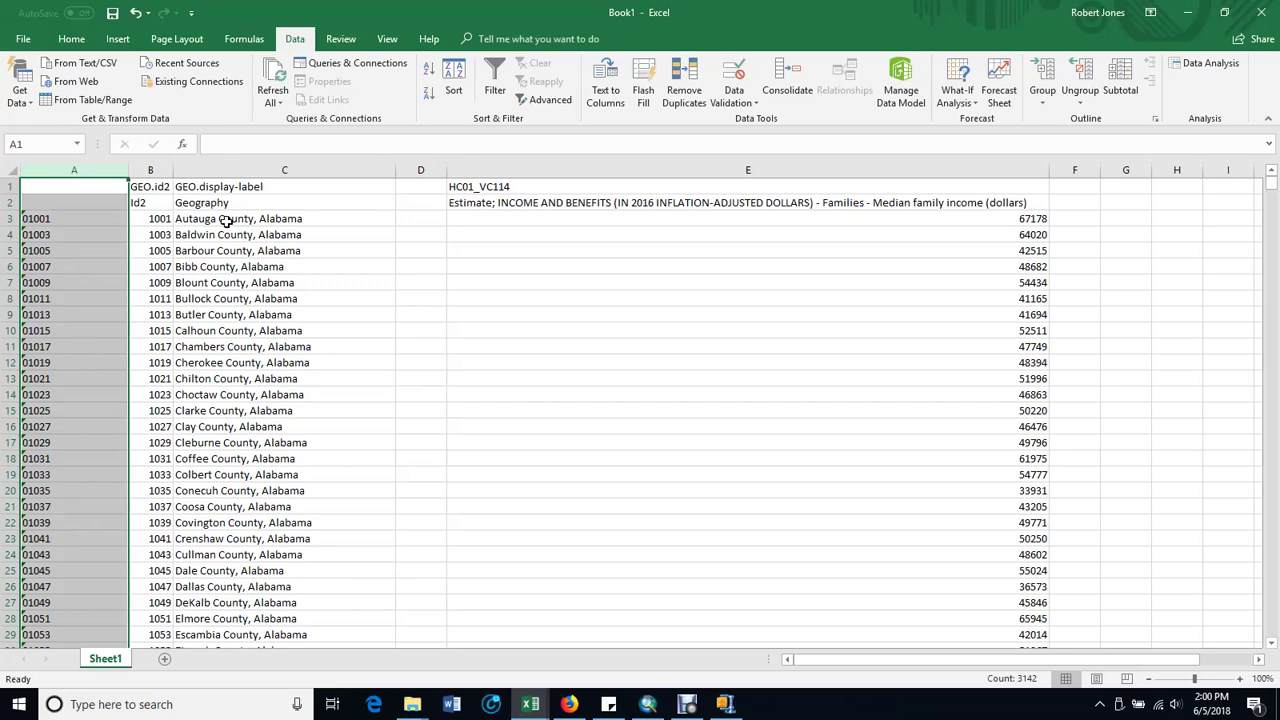
pyautogui.click(191, 262)
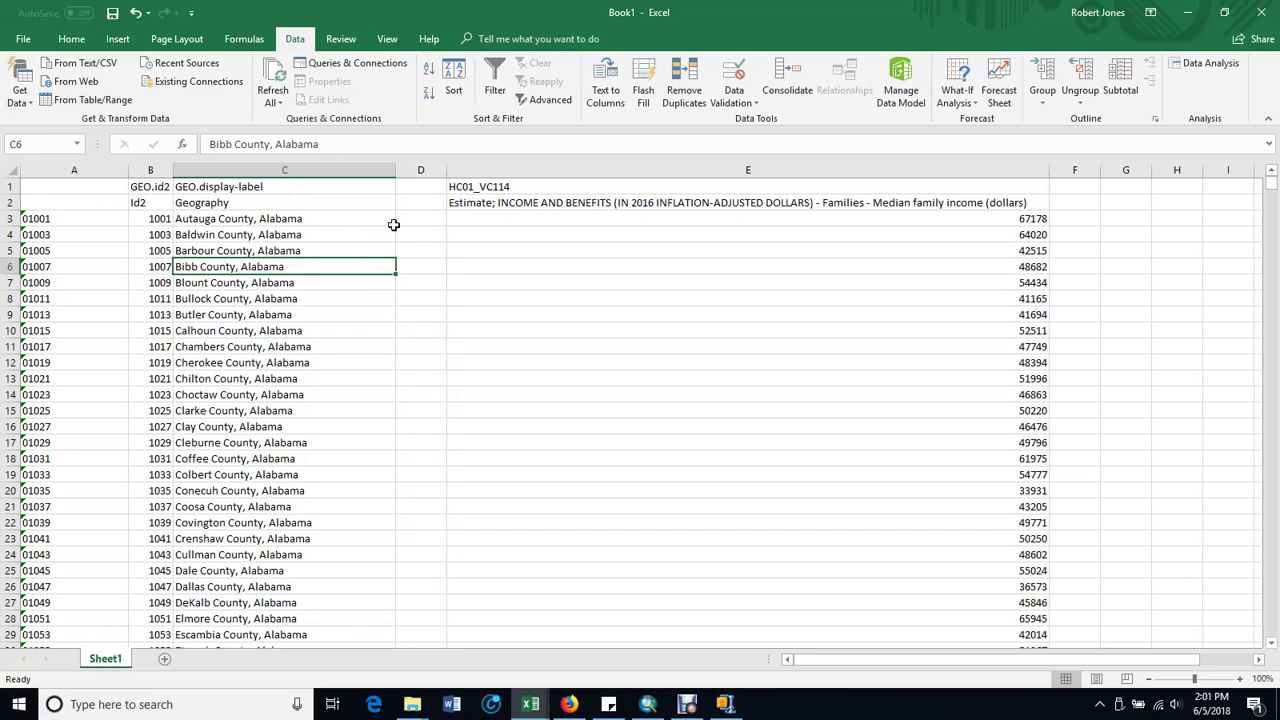
# Enter the headers GEOID in A1, GDOIDN in B1 and NAME in C1
pyautogui.click(77, 189)
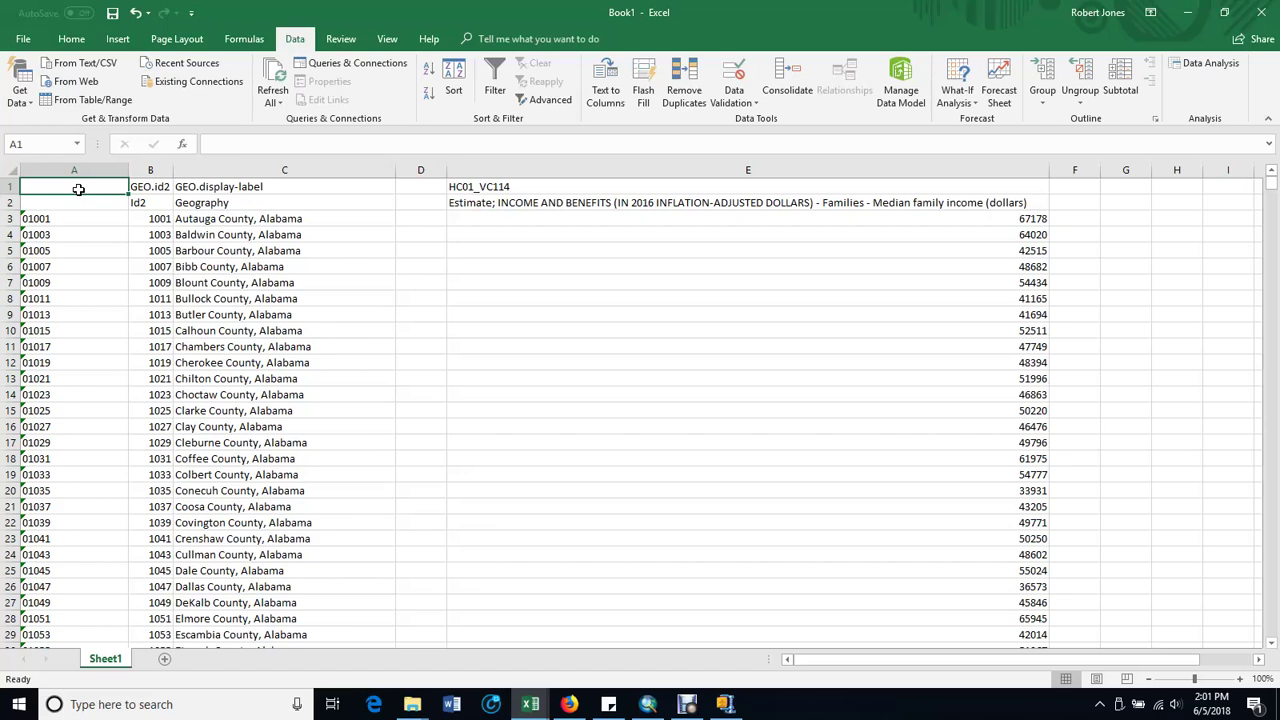
pyautogui.write('GEOID')
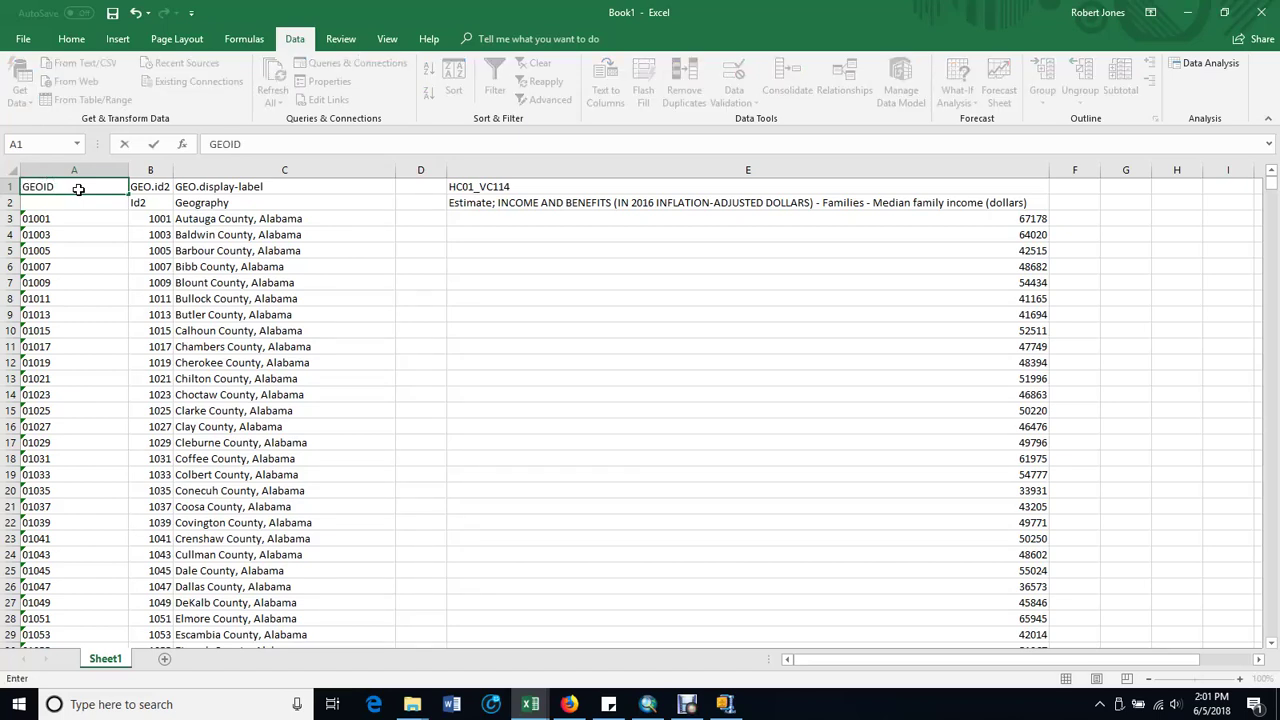
pyautogui.click(160, 188)
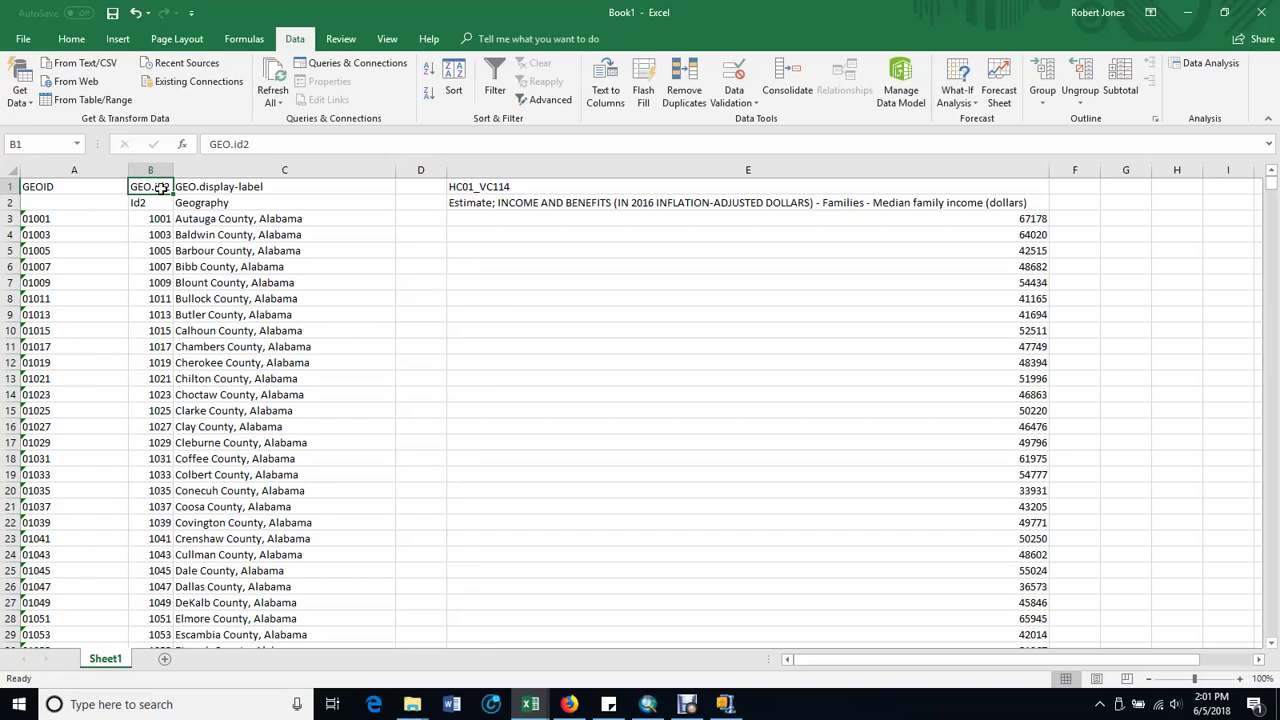
pyautogui.write('GDOID')
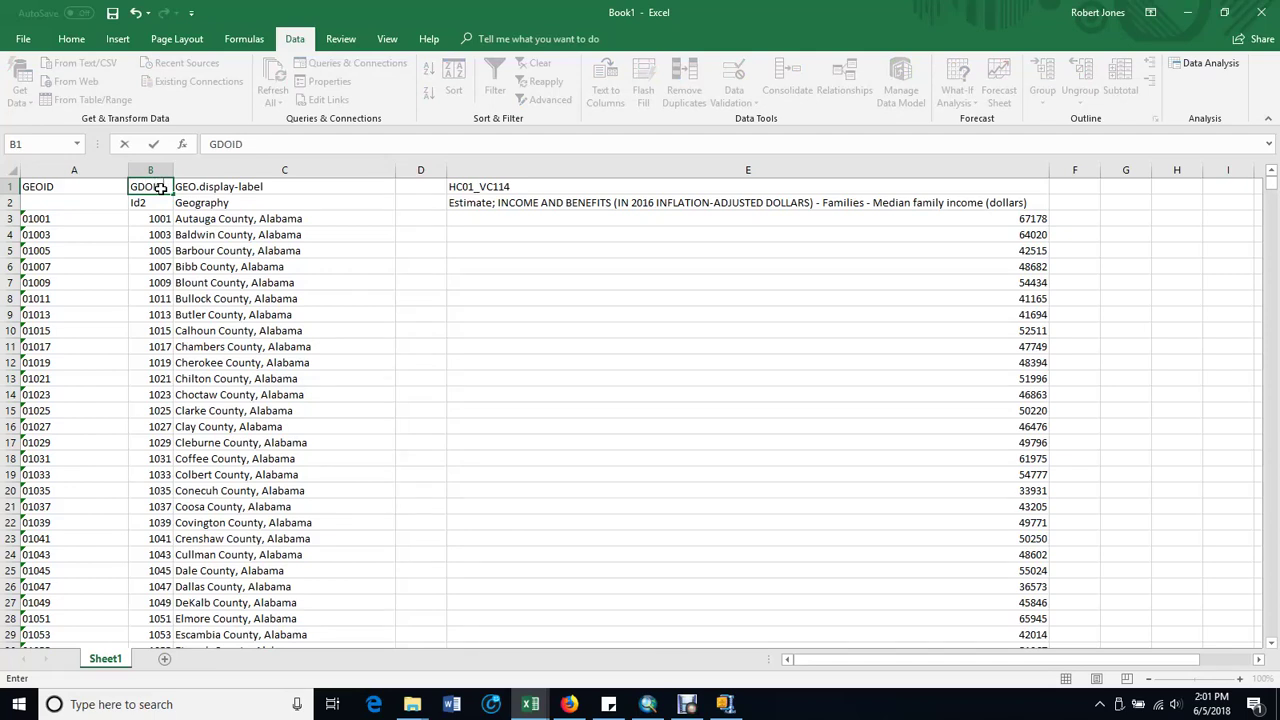
pyautogui.write('N')
pyautogui.click(256, 187)
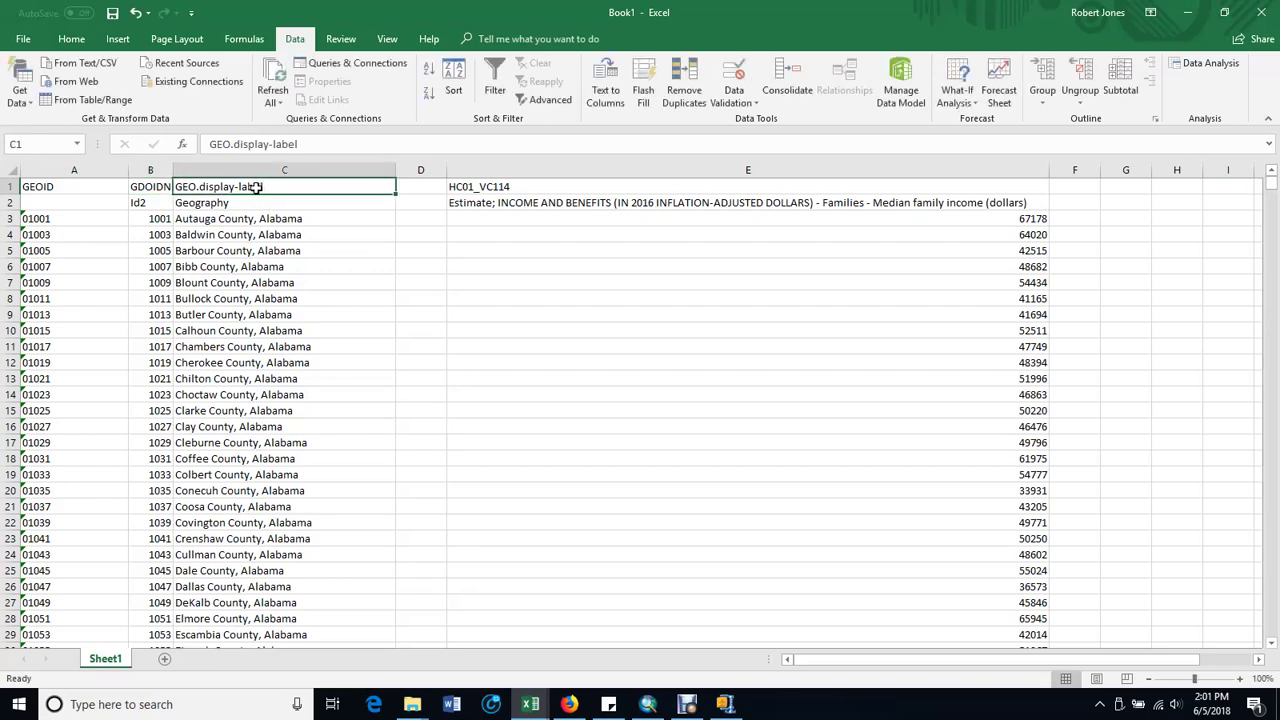
pyautogui.write('n')
pyautogui.press('BackSpace')
pyautogui.write('NAME')
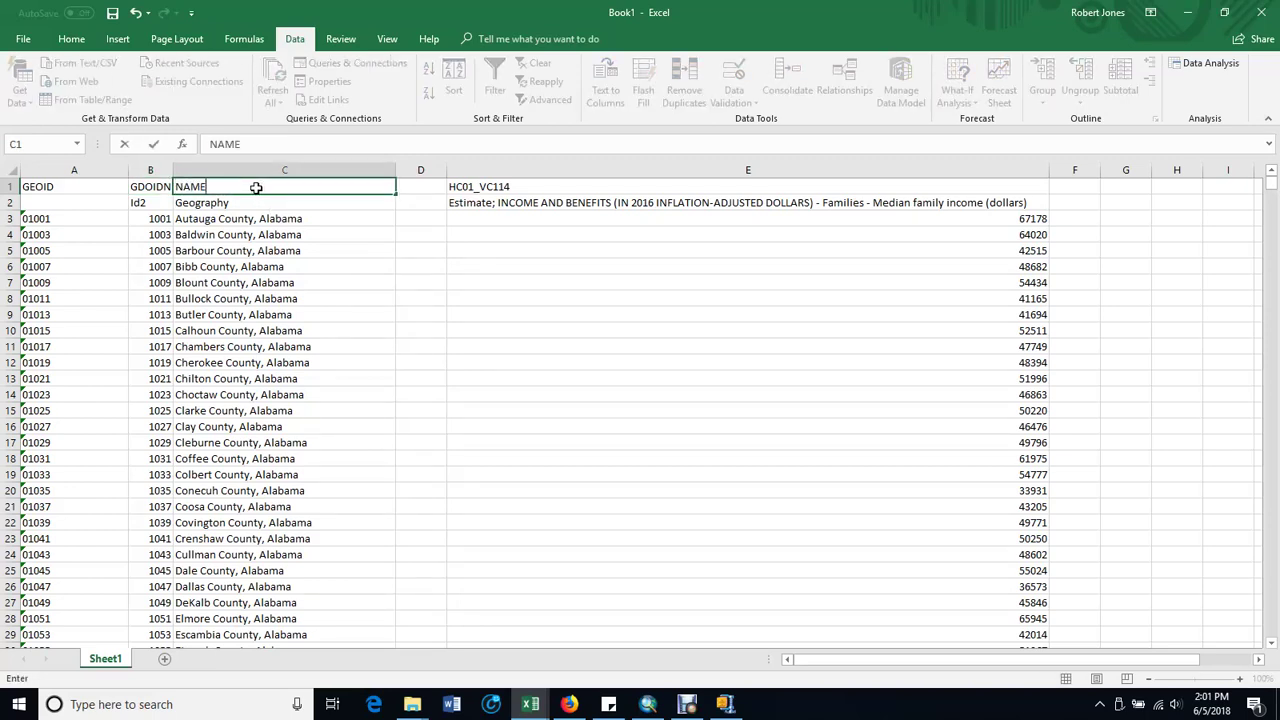
# Delete the empty column D between the county names and the income values
pyautogui.click(428, 170)
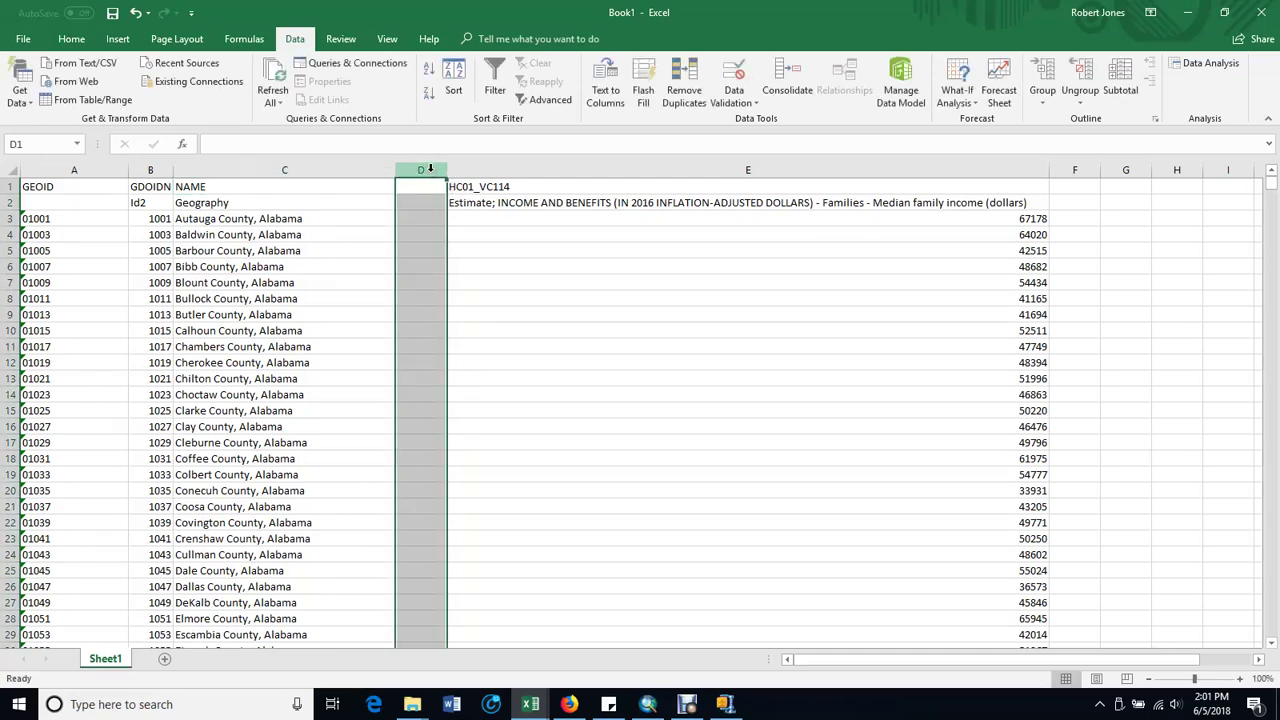
pyautogui.rightClick(430, 170)
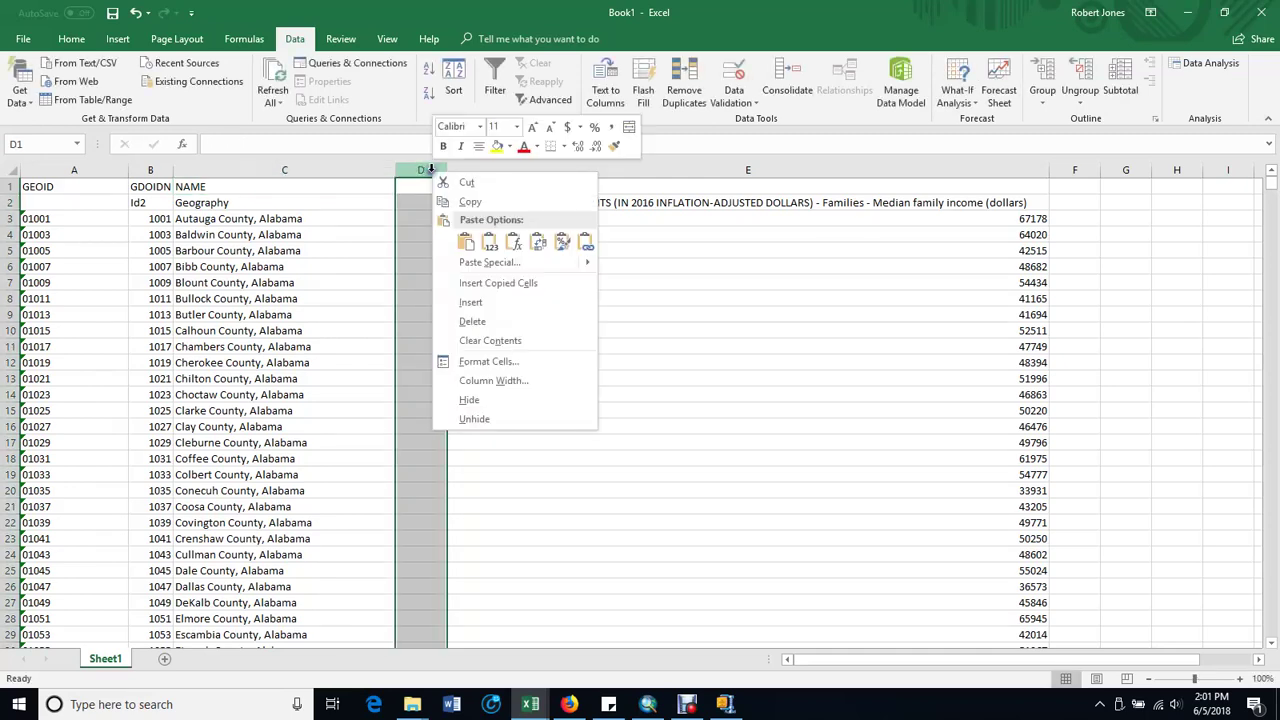
pyautogui.click(472, 321)
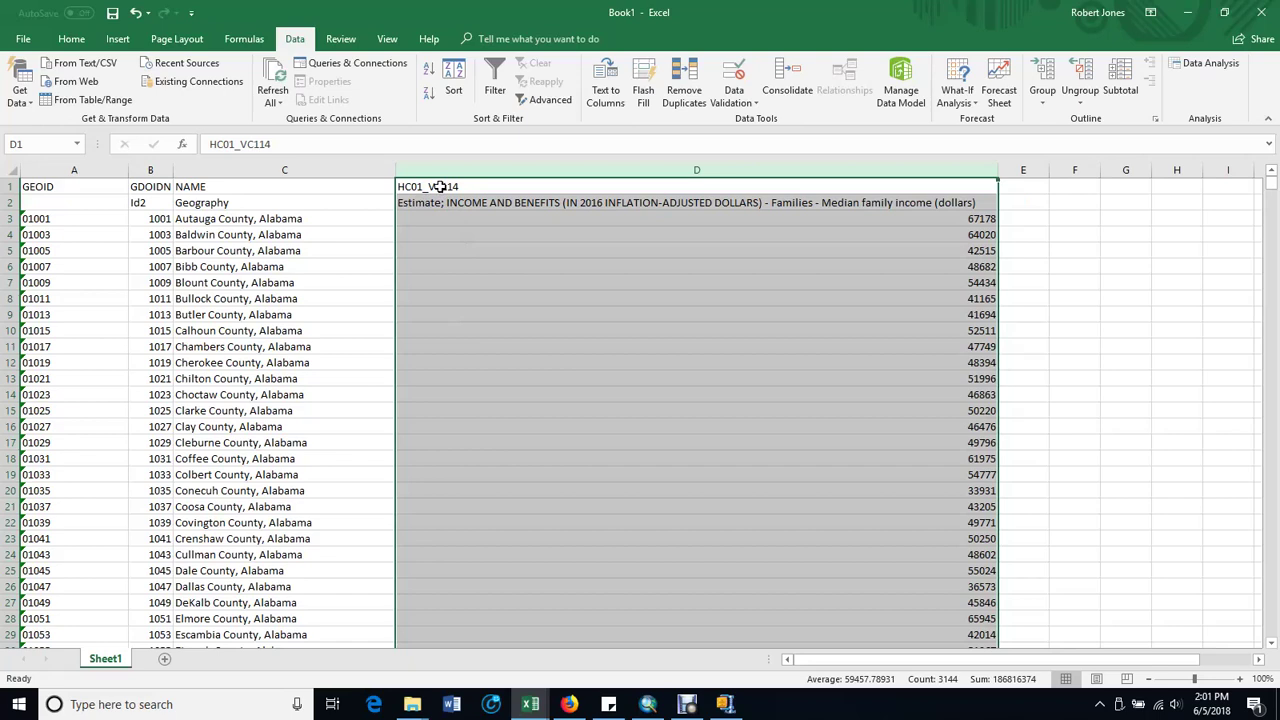
# Replace the HC01_VC114 header in D1 with MedFamInc
pyautogui.click(440, 186)
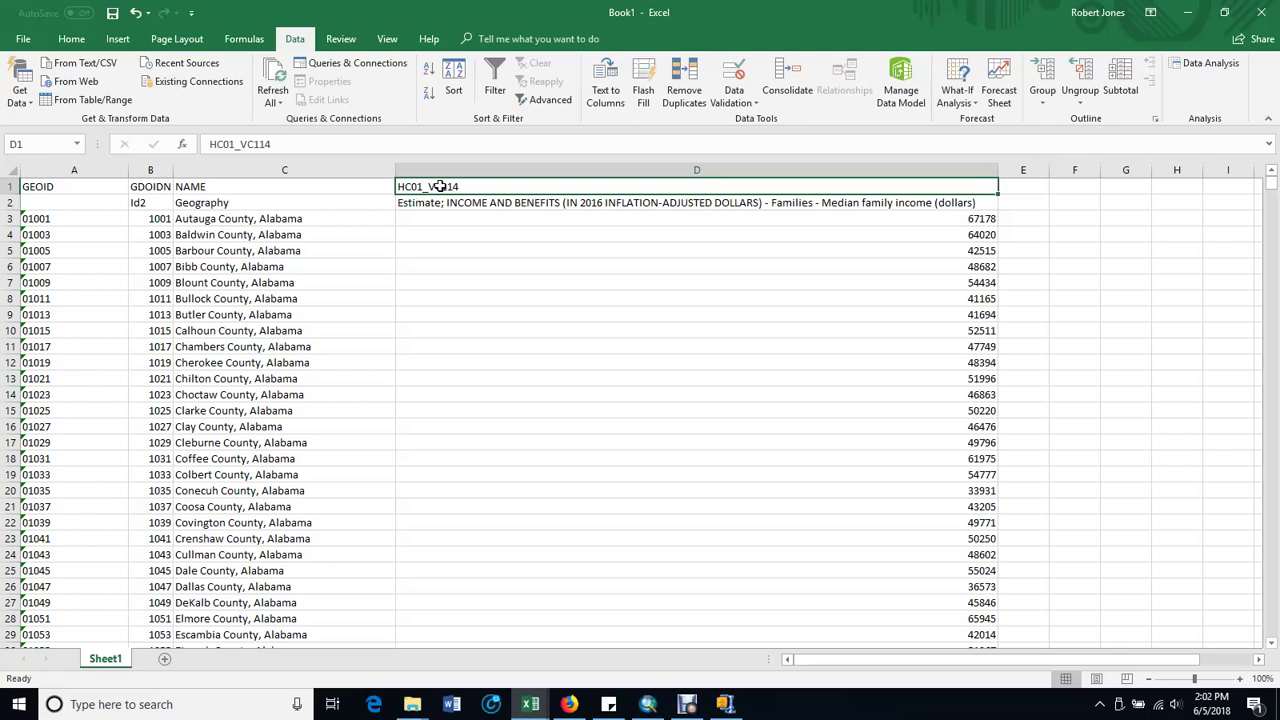
pyautogui.write('FAM')
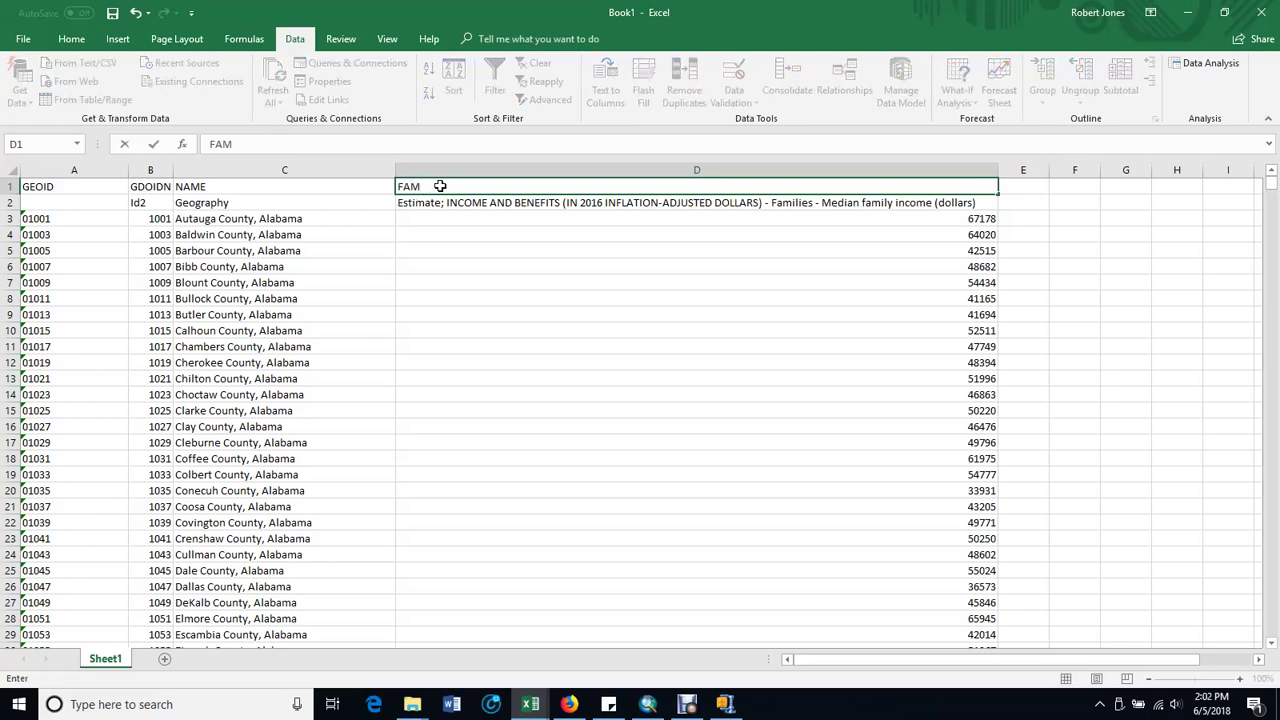
pyautogui.press('BackSpace')
pyautogui.write('amInc')
pyautogui.press('Home')
pyautogui.click(398, 187)
pyautogui.write('Med')
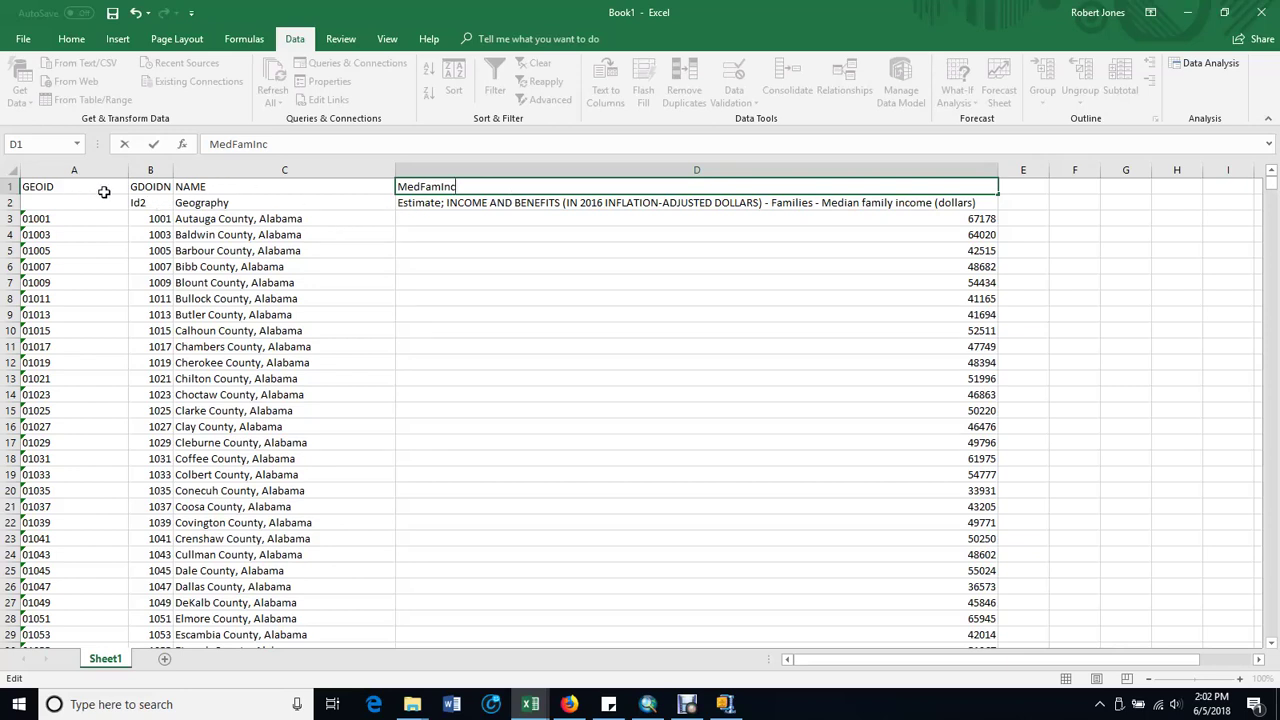
# Delete row 2, which holds the descriptive labels beneath the headers
pyautogui.click(8, 202)
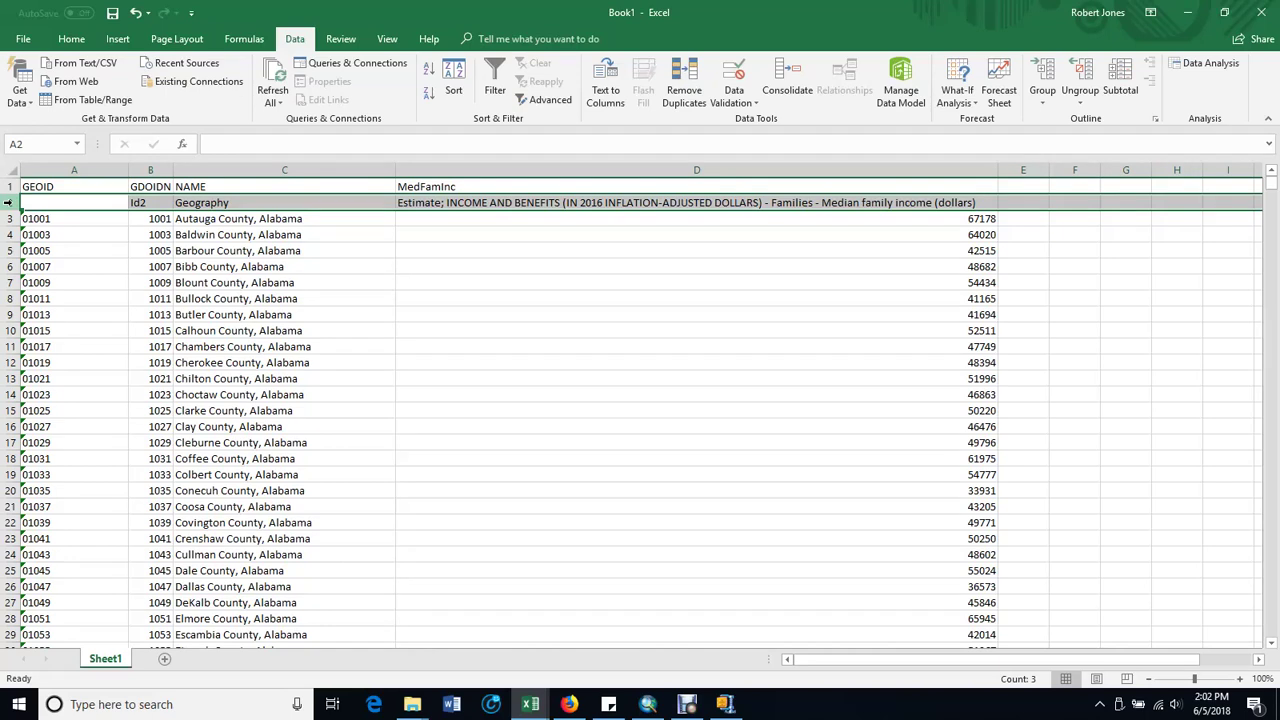
pyautogui.rightClick(8, 202)
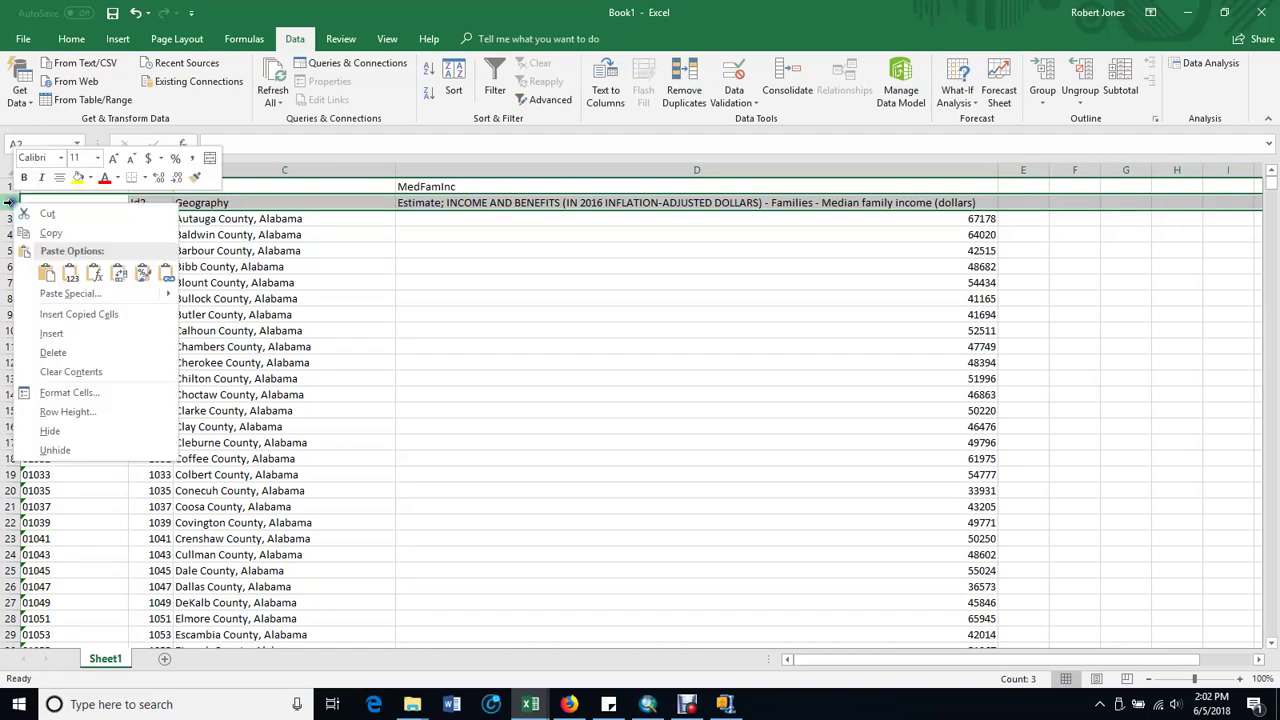
pyautogui.click(53, 353)
pyautogui.click(330, 265)
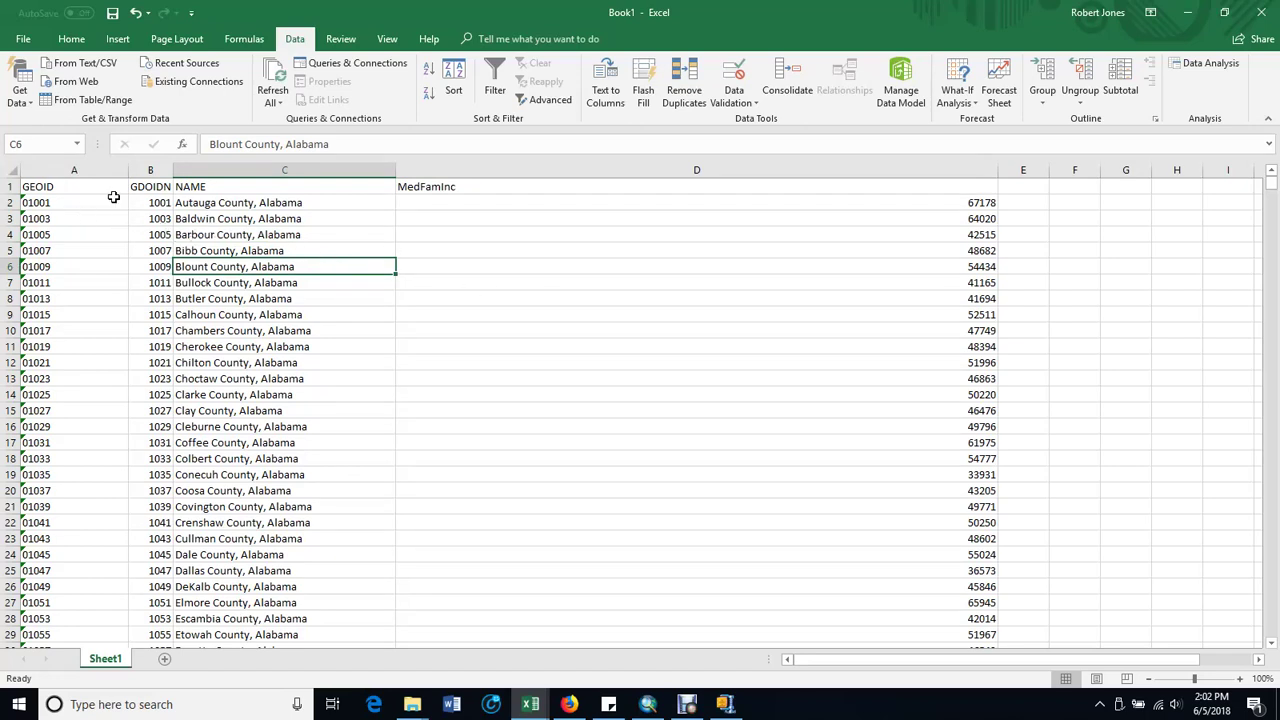
# AutoFit the width of every column in the sheet to its contents
pyautogui.click(12, 173)
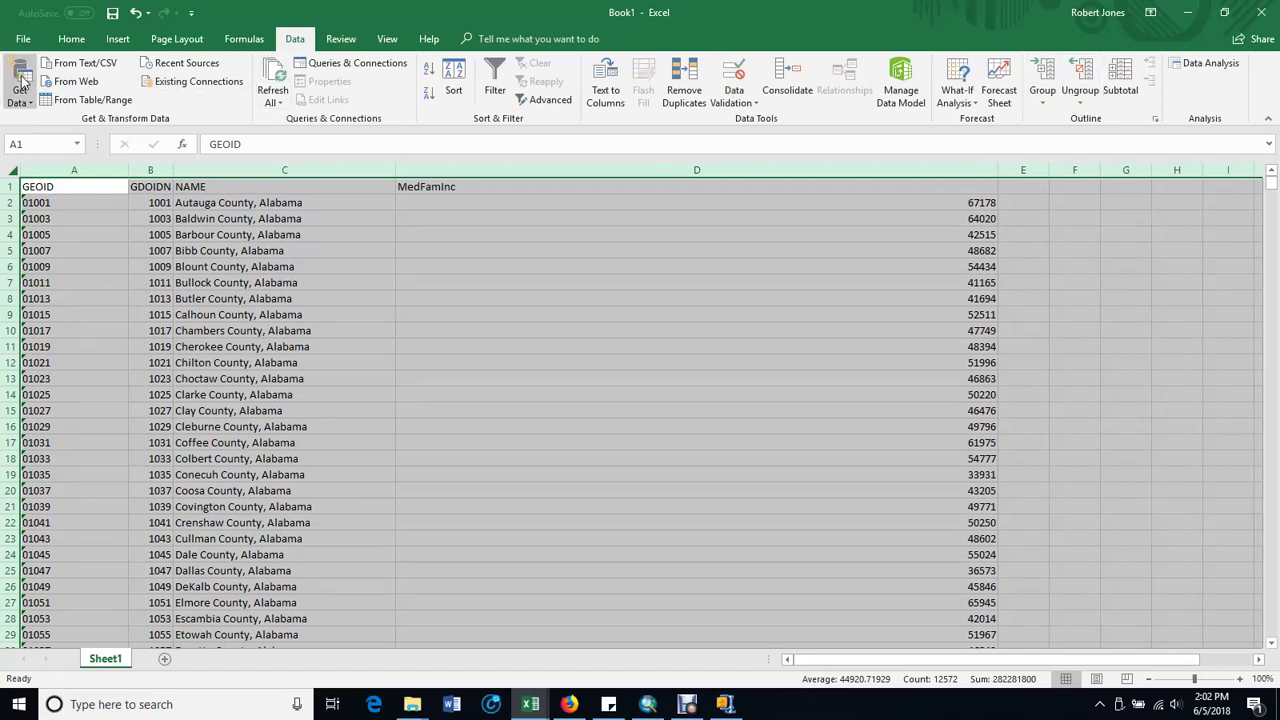
pyautogui.click(72, 39)
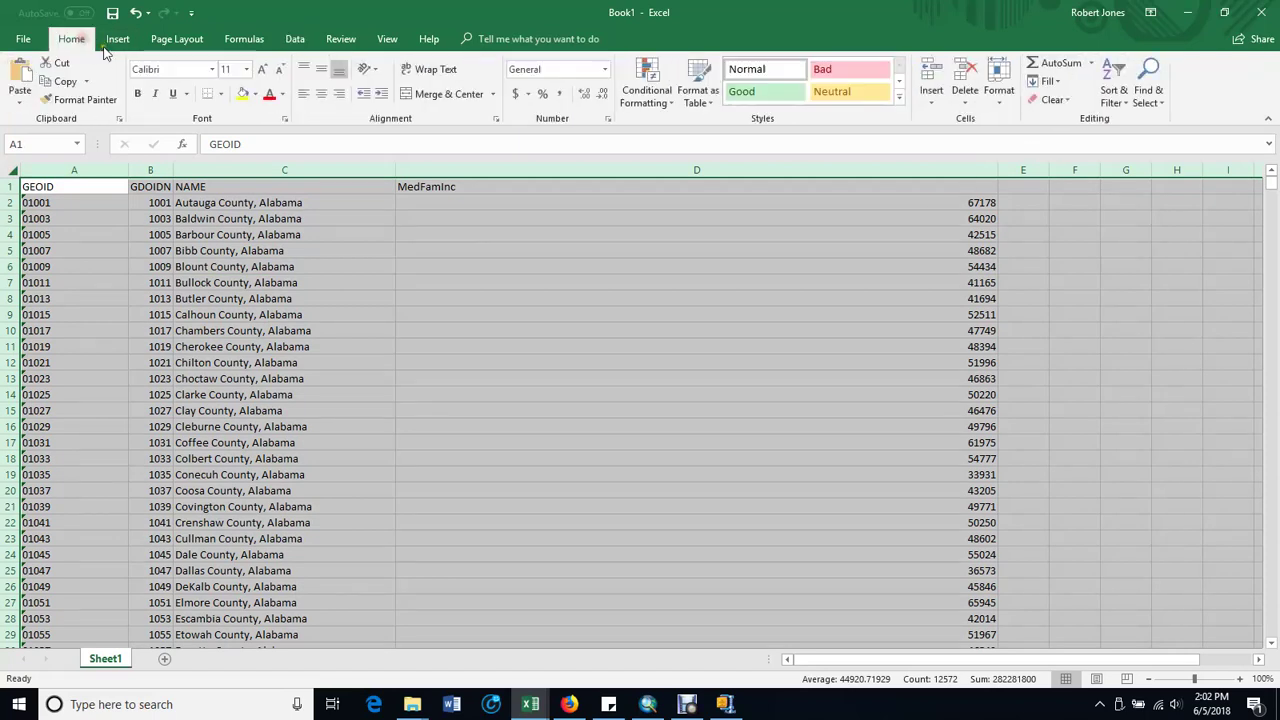
pyautogui.click(1000, 105)
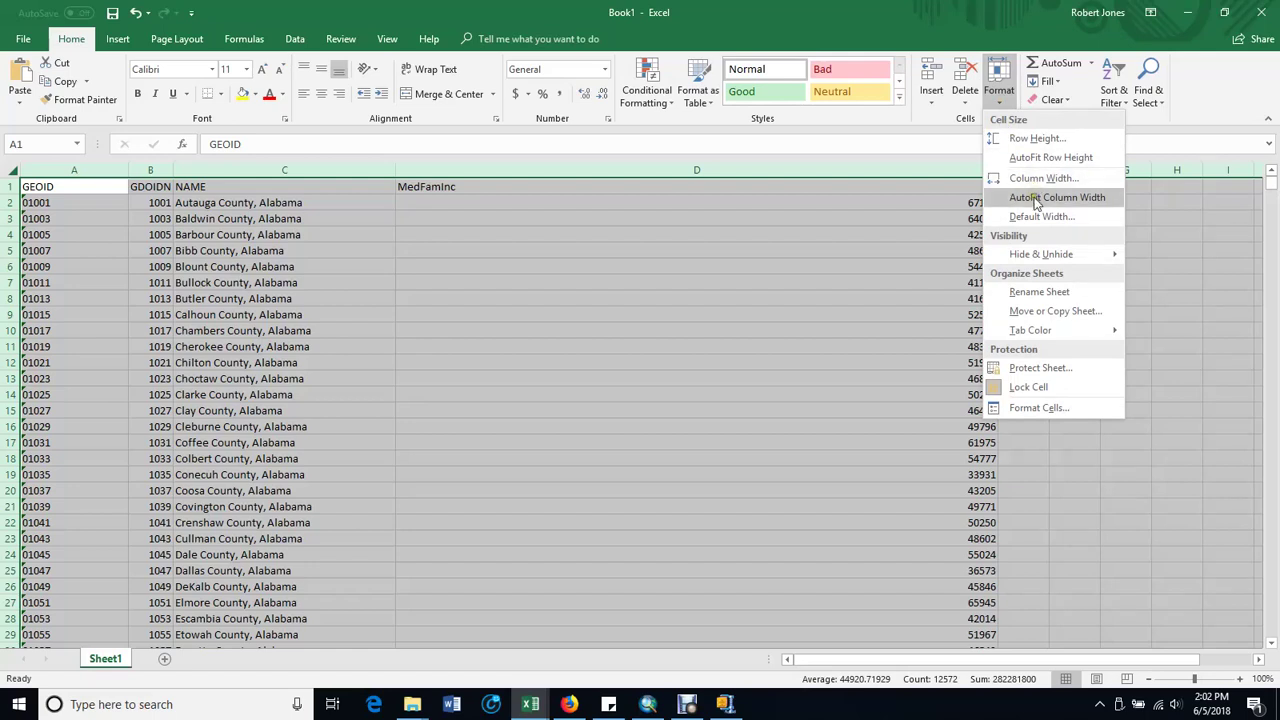
pyautogui.click(1032, 196)
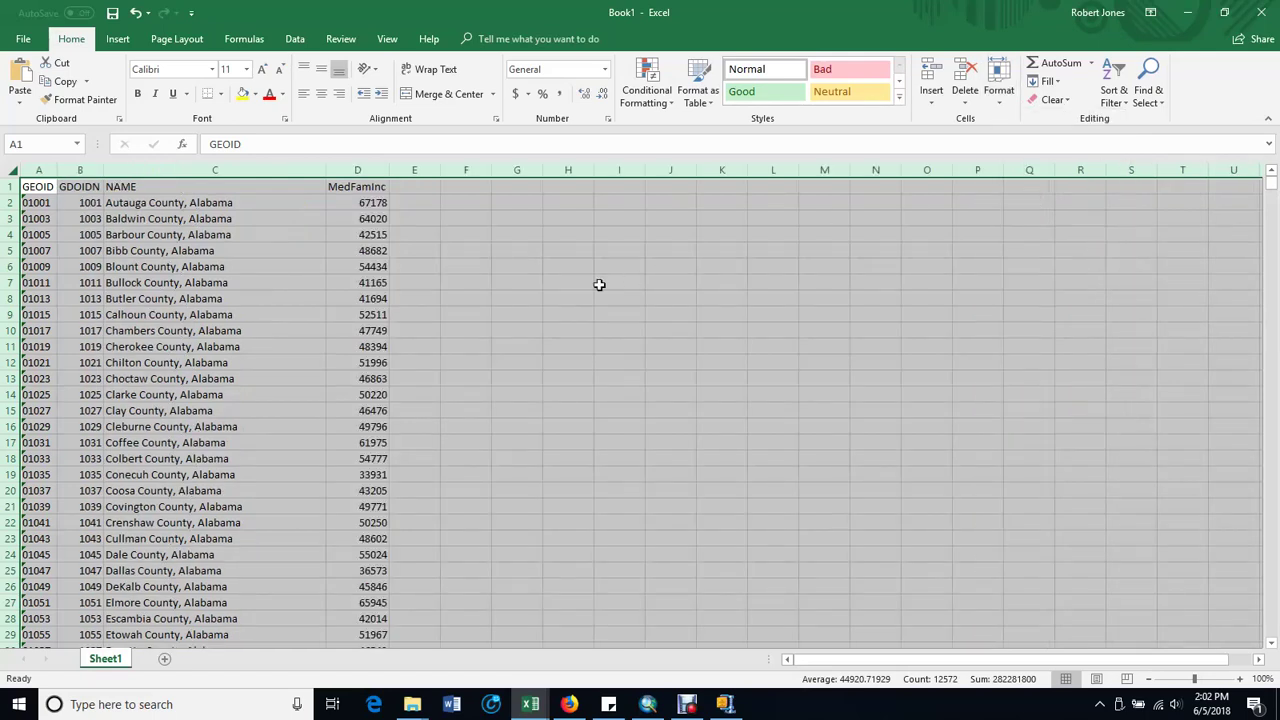
pyautogui.click(320, 250)
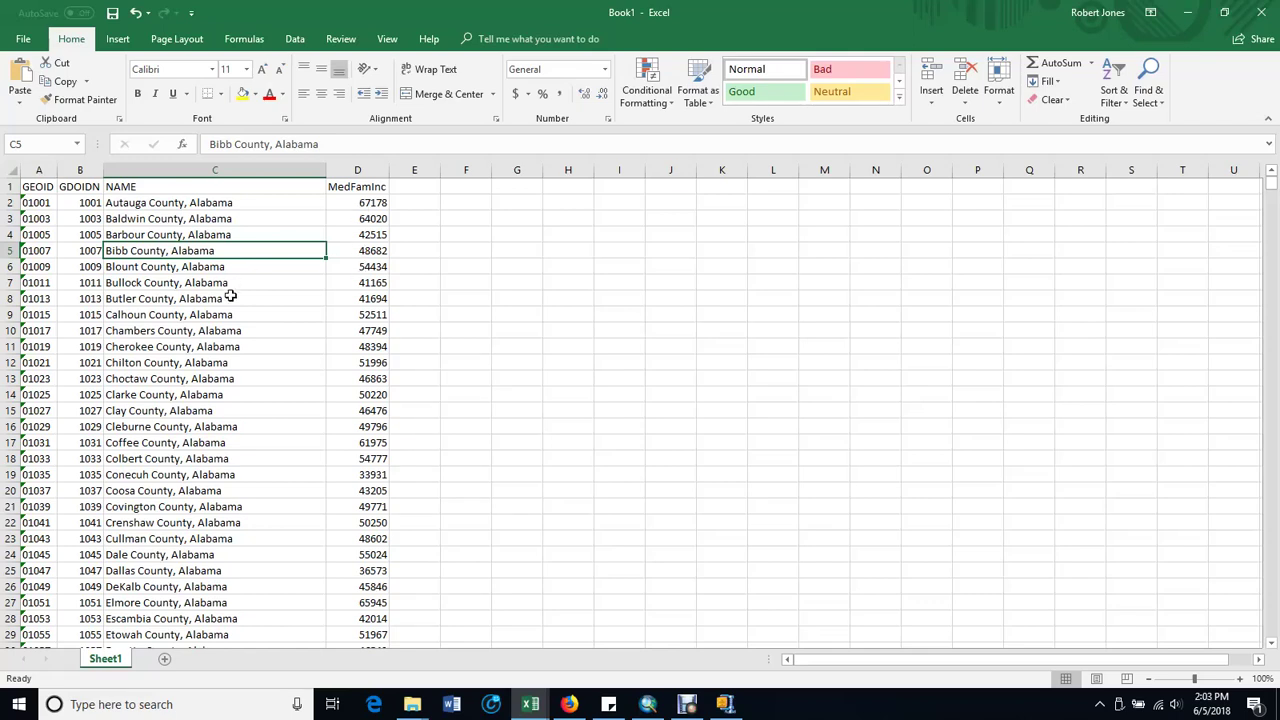
# Rename Sheet1 as MedFamInc
pyautogui.doubleClick(107, 660)
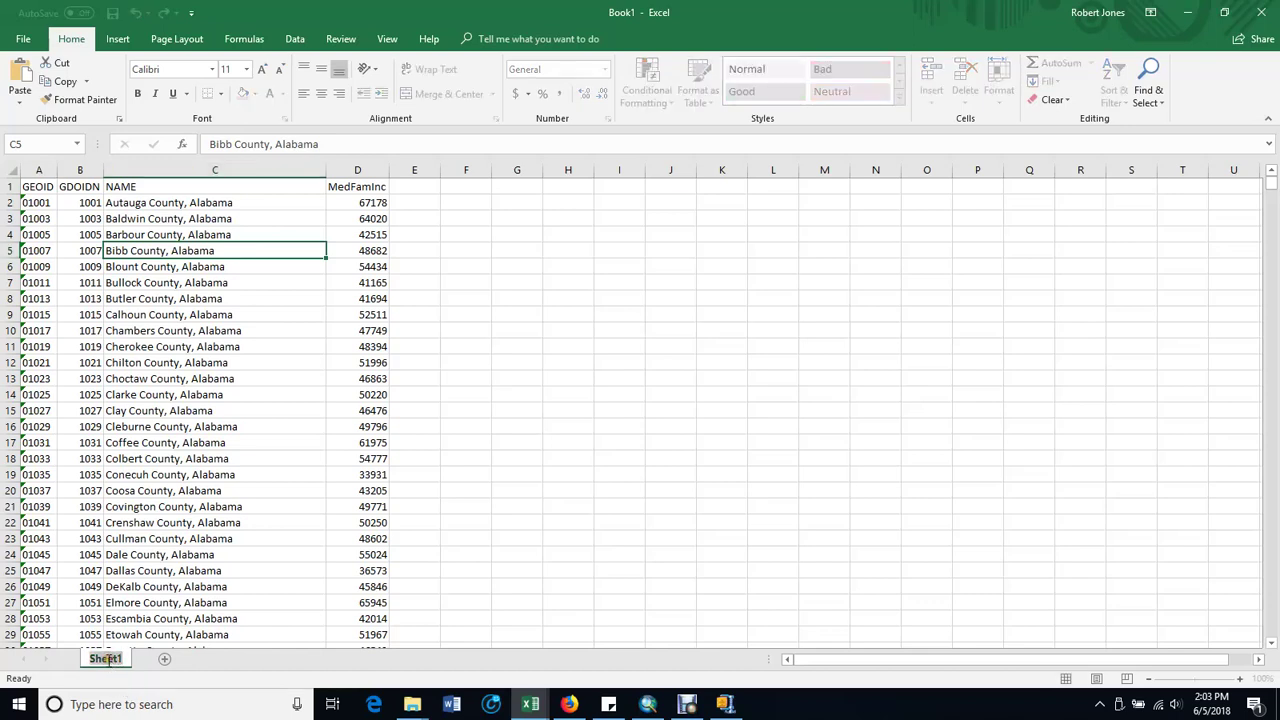
pyautogui.write('MedFamInc')
pyautogui.press('Return')
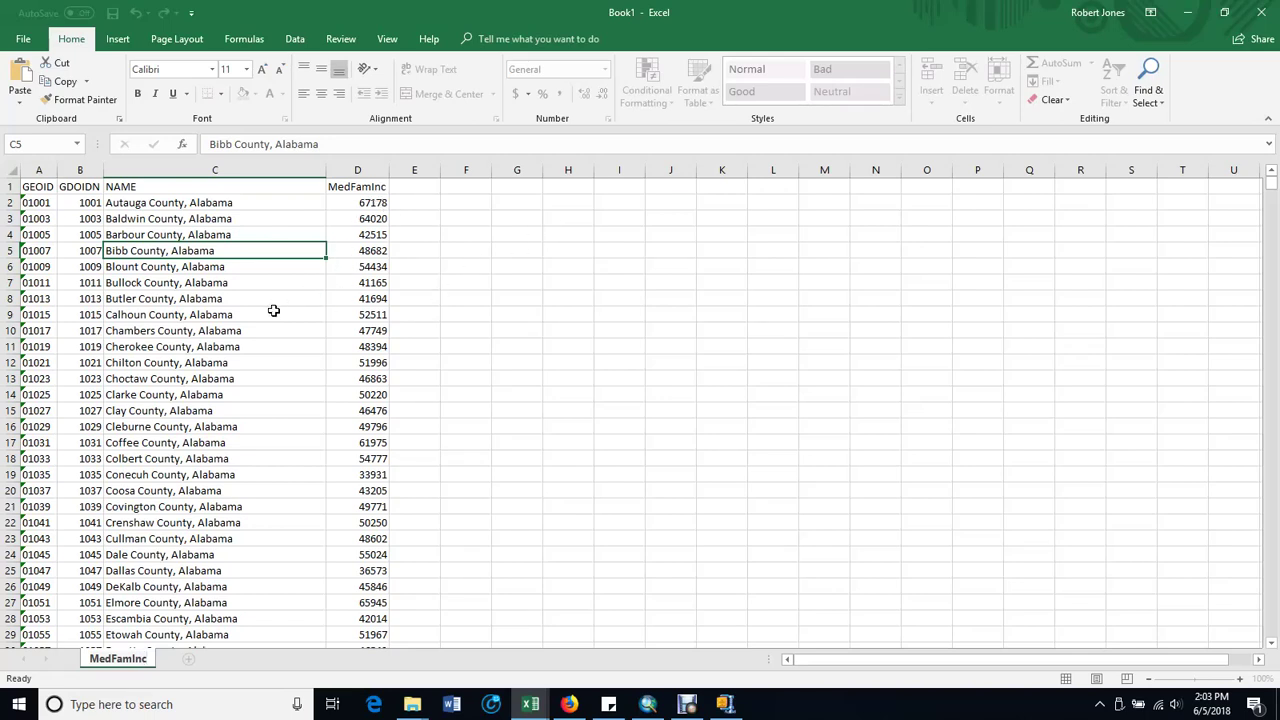
pyautogui.press('Return')
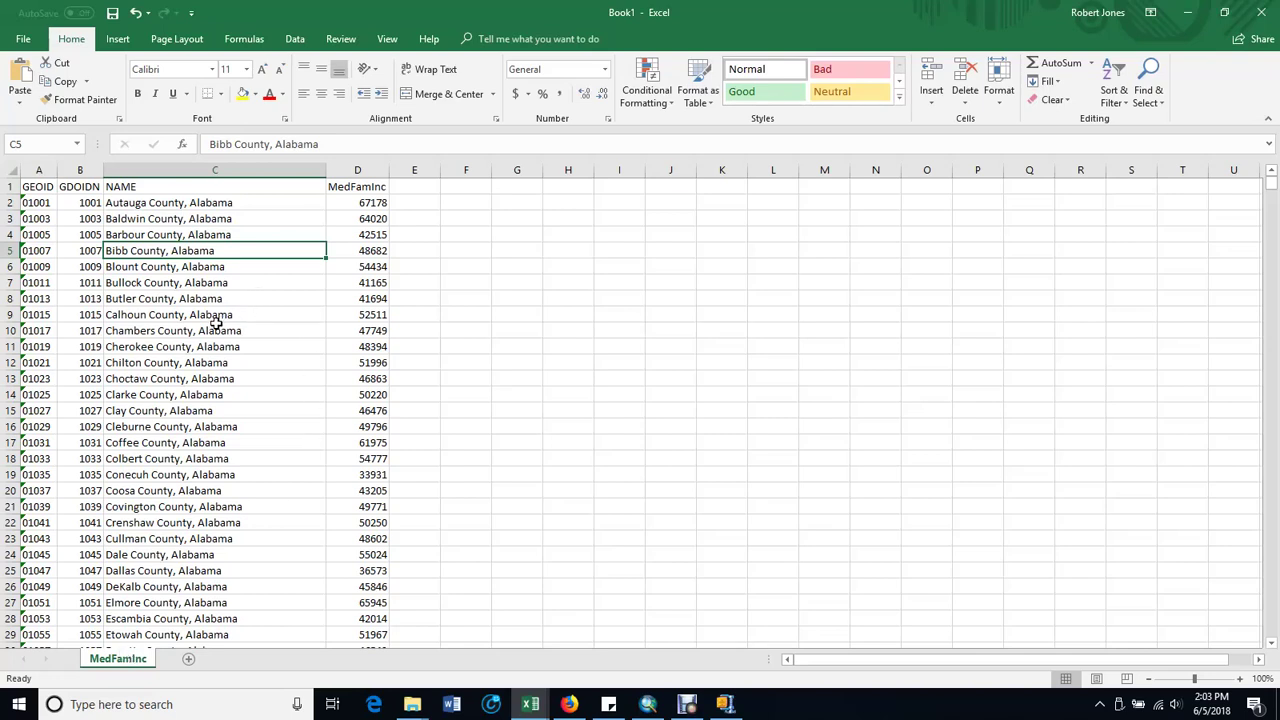
# Start saving the workbook under a new name and browse to the GIS\Counties folder on the DATA (E:) drive
pyautogui.click(23, 40)
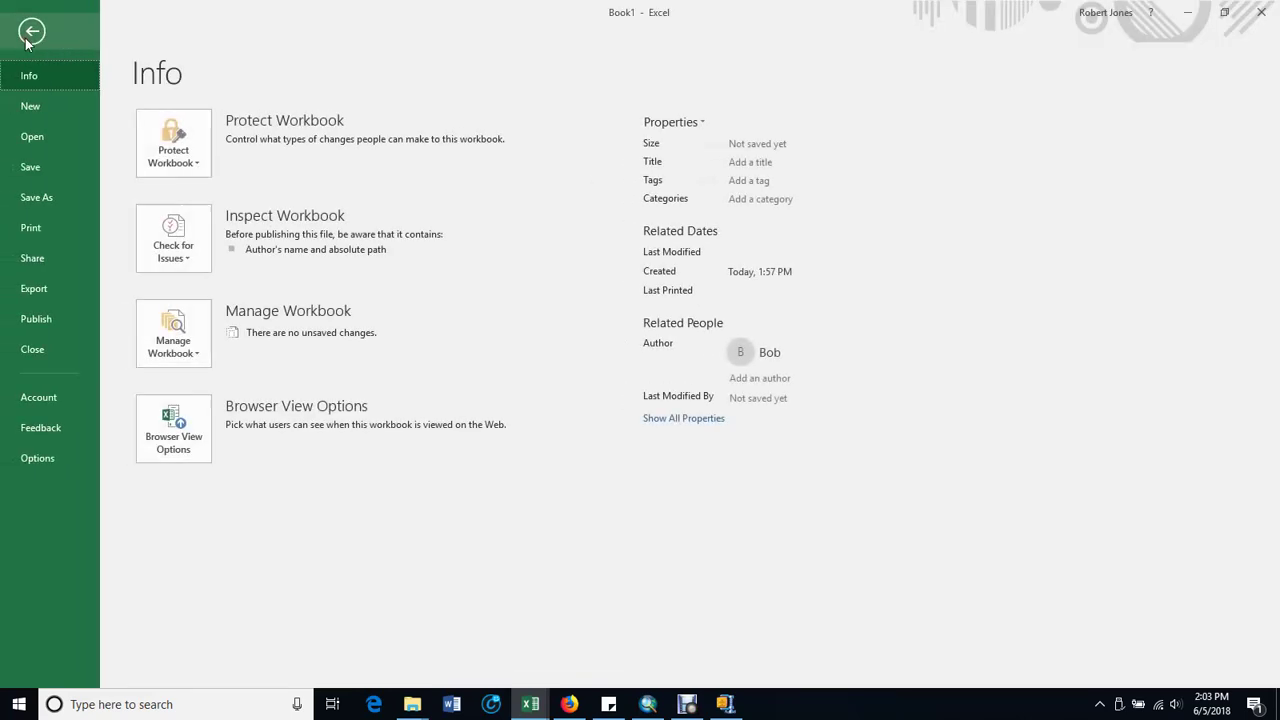
pyautogui.click(45, 199)
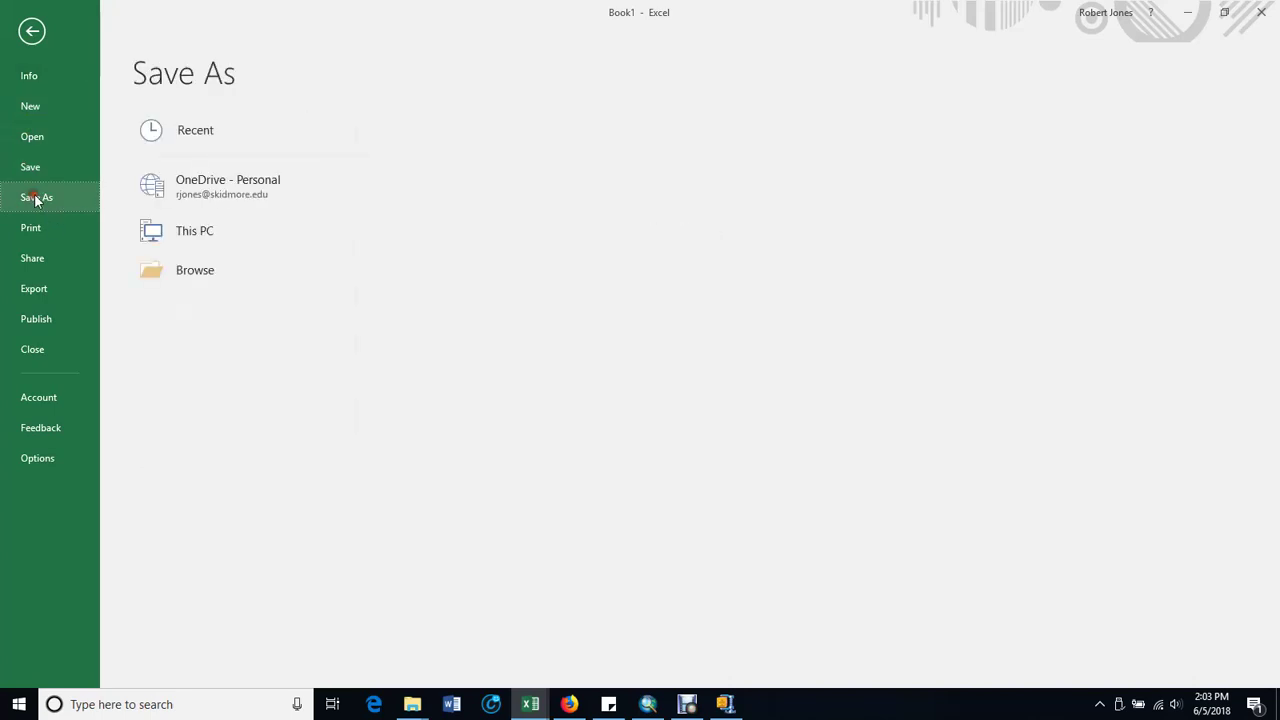
pyautogui.click(188, 318)
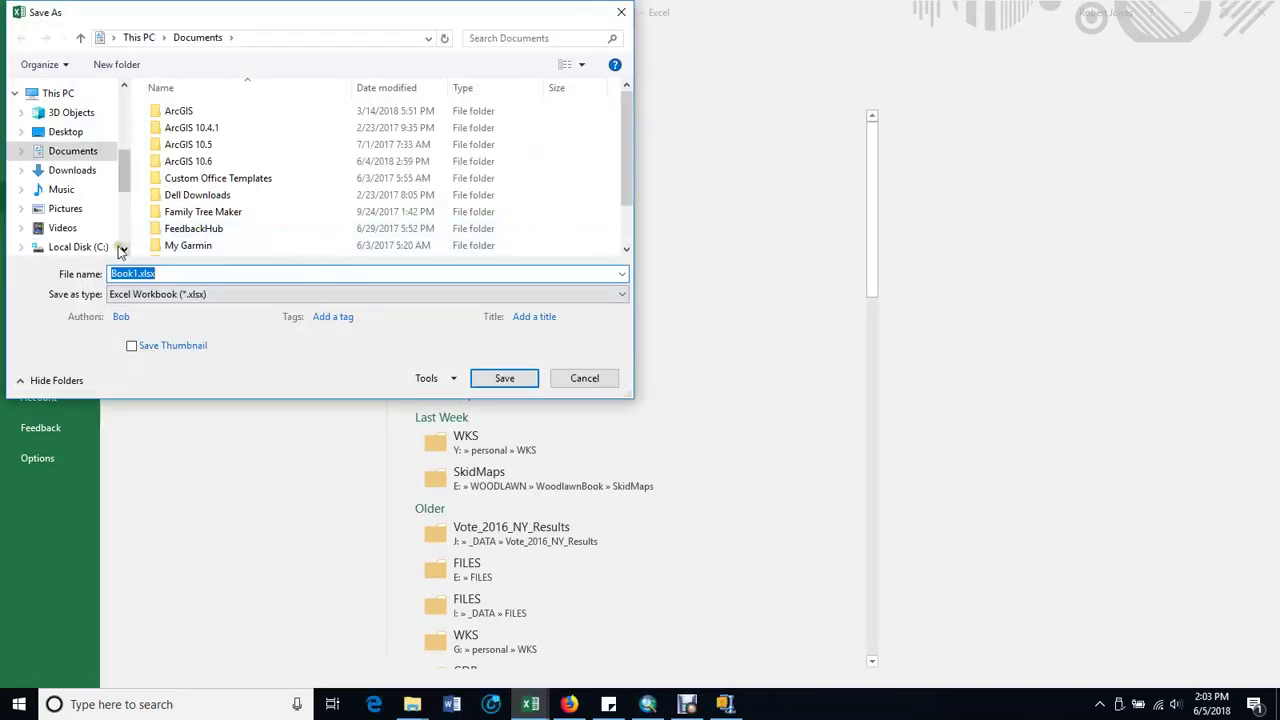
pyautogui.click(121, 236)
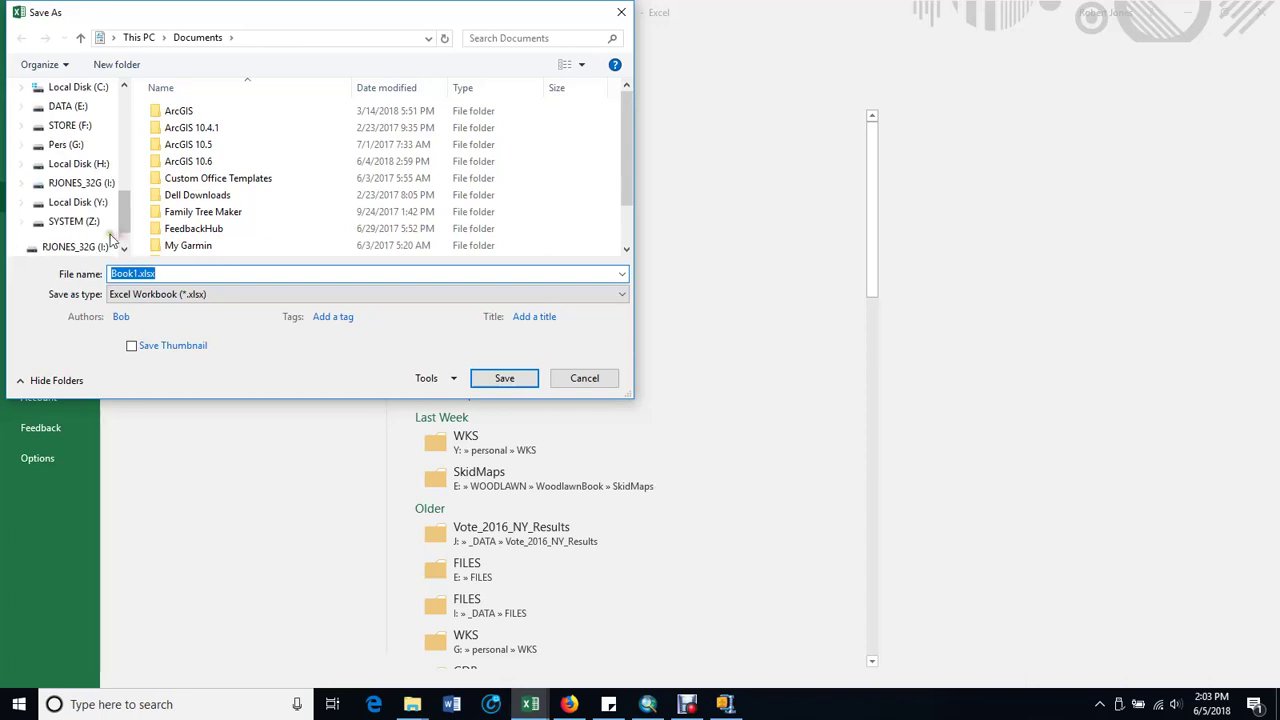
pyautogui.click(68, 106)
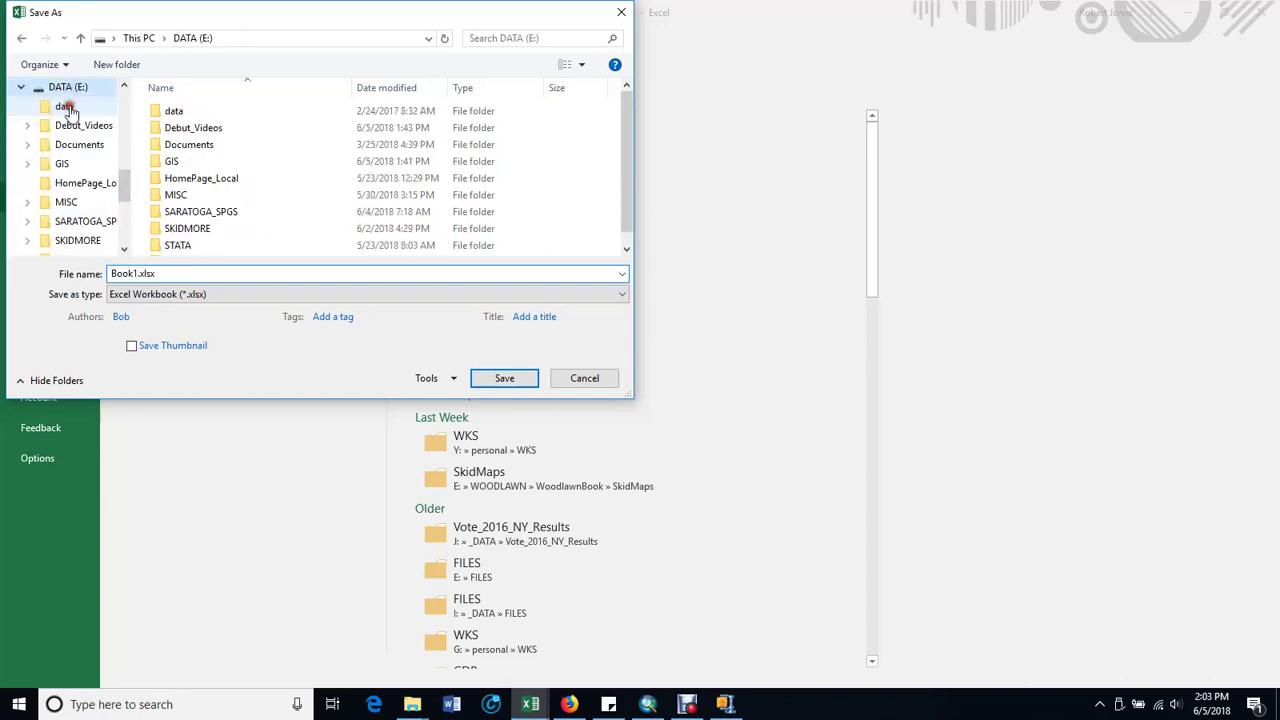
pyautogui.doubleClick(172, 162)
pyautogui.doubleClick(172, 165)
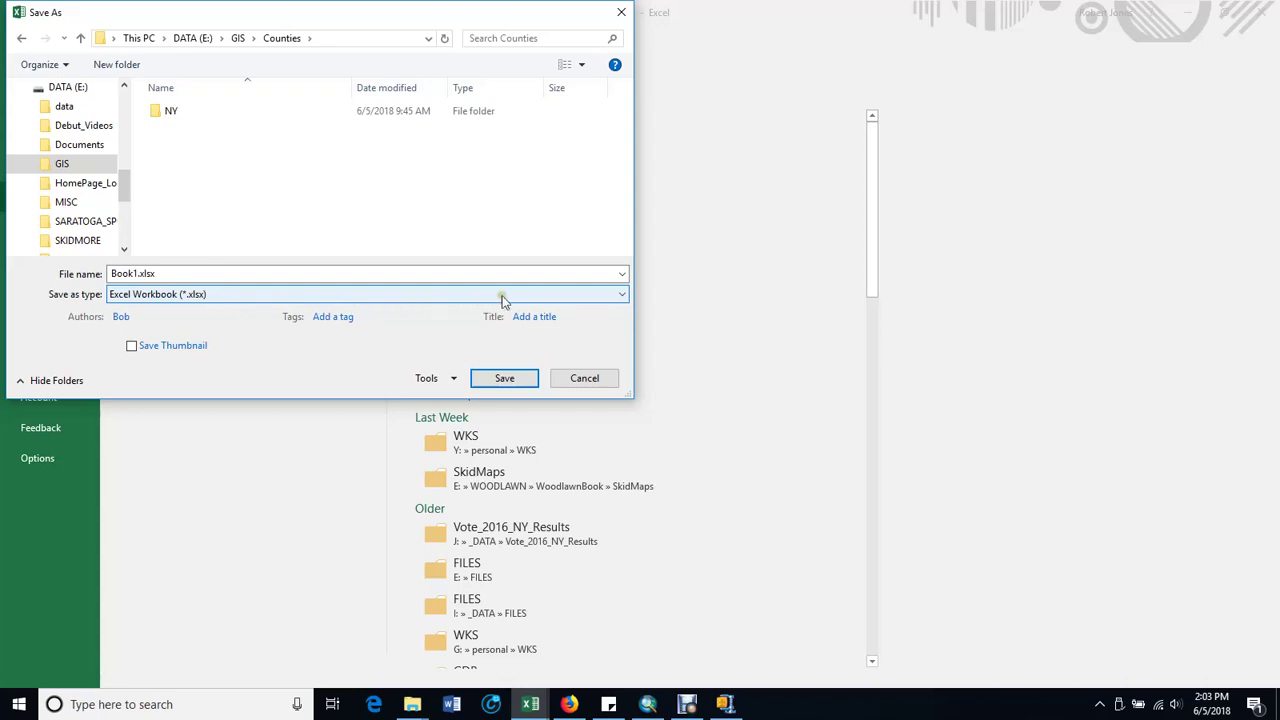
# Save the workbook in the Counties folder as MedFamilyIncome2016 in Excel 97-2003 Workbook (*.xls) format
pyautogui.click(616, 298)
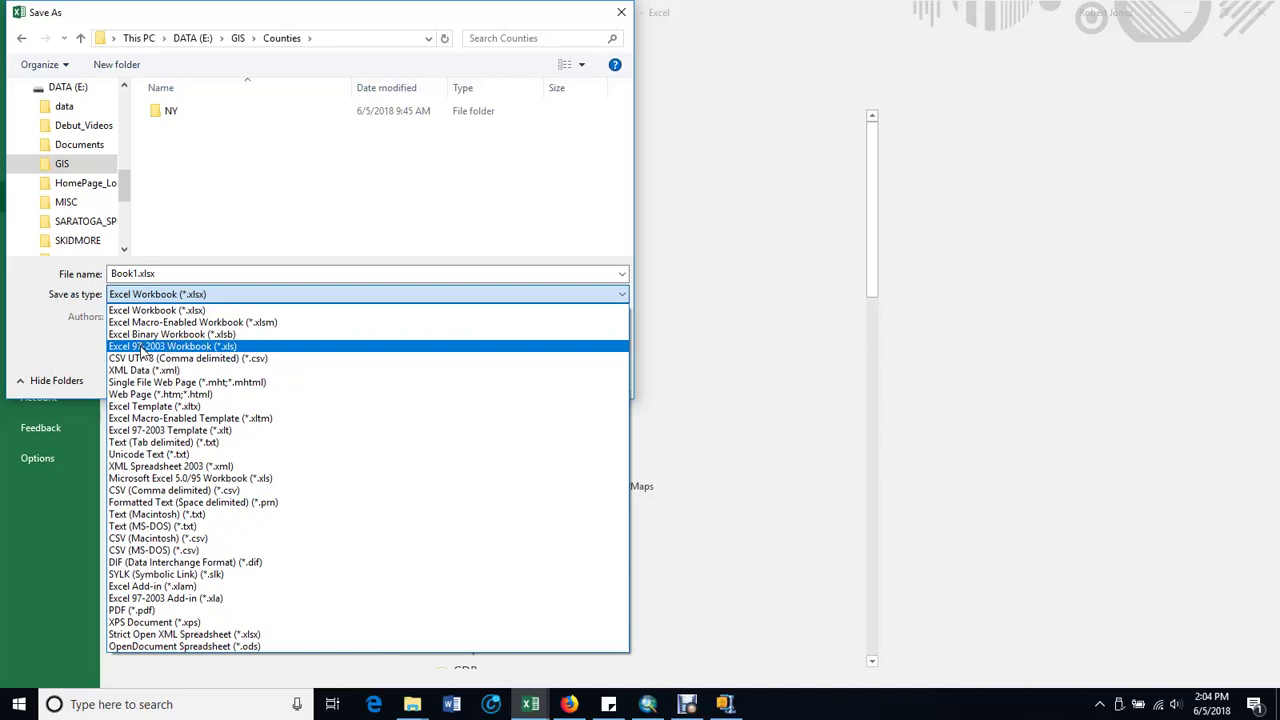
pyautogui.click(195, 346)
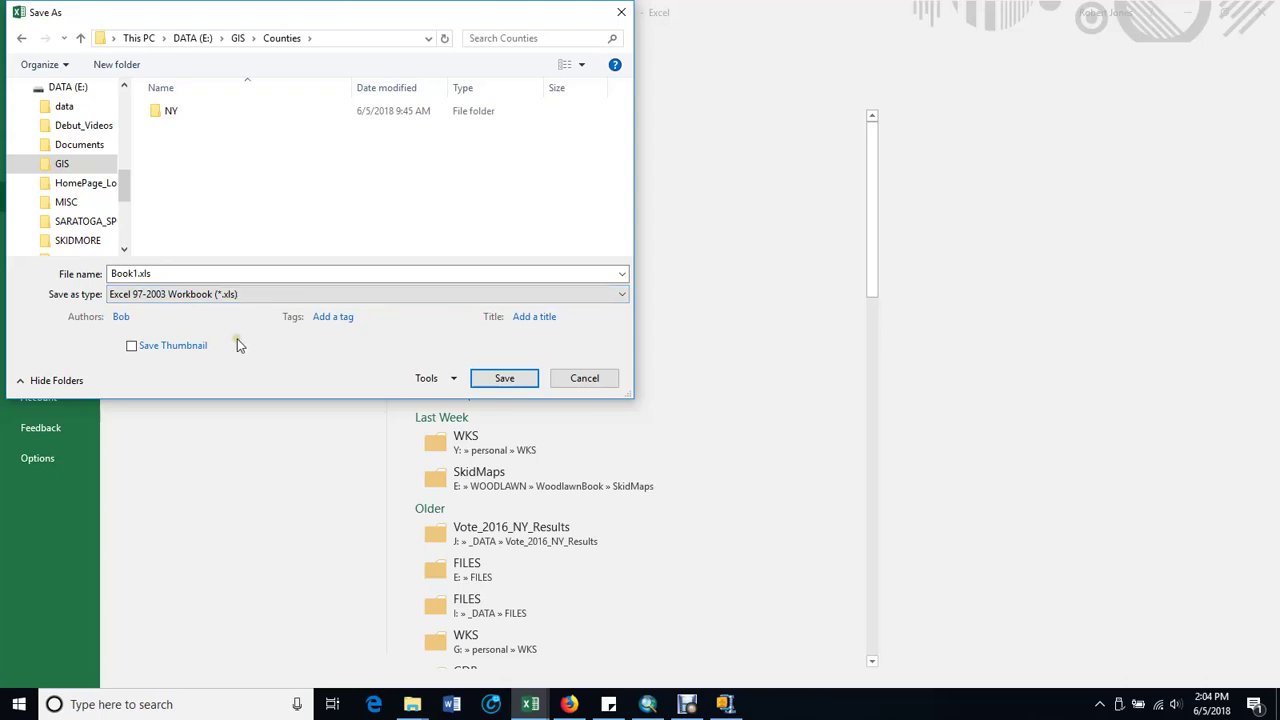
pyautogui.doubleClick(181, 274)
pyautogui.write('MedFamily')
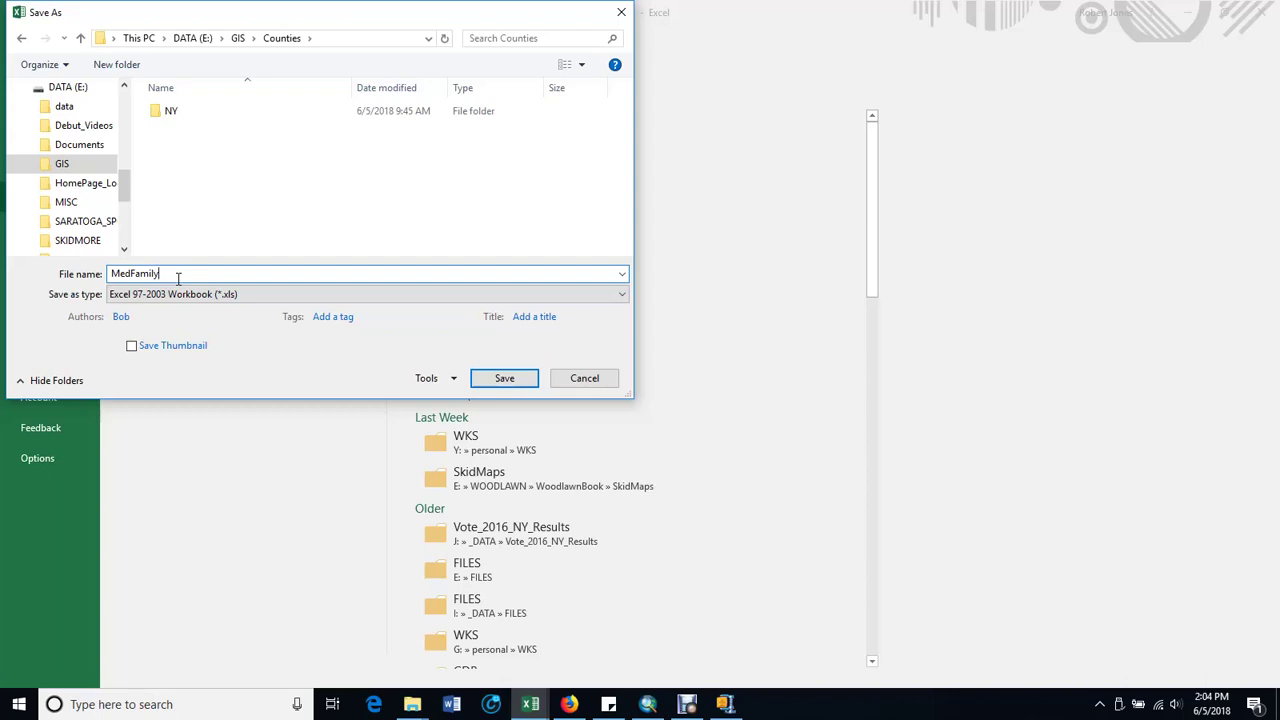
pyautogui.write('Income2016')
pyautogui.click(505, 380)
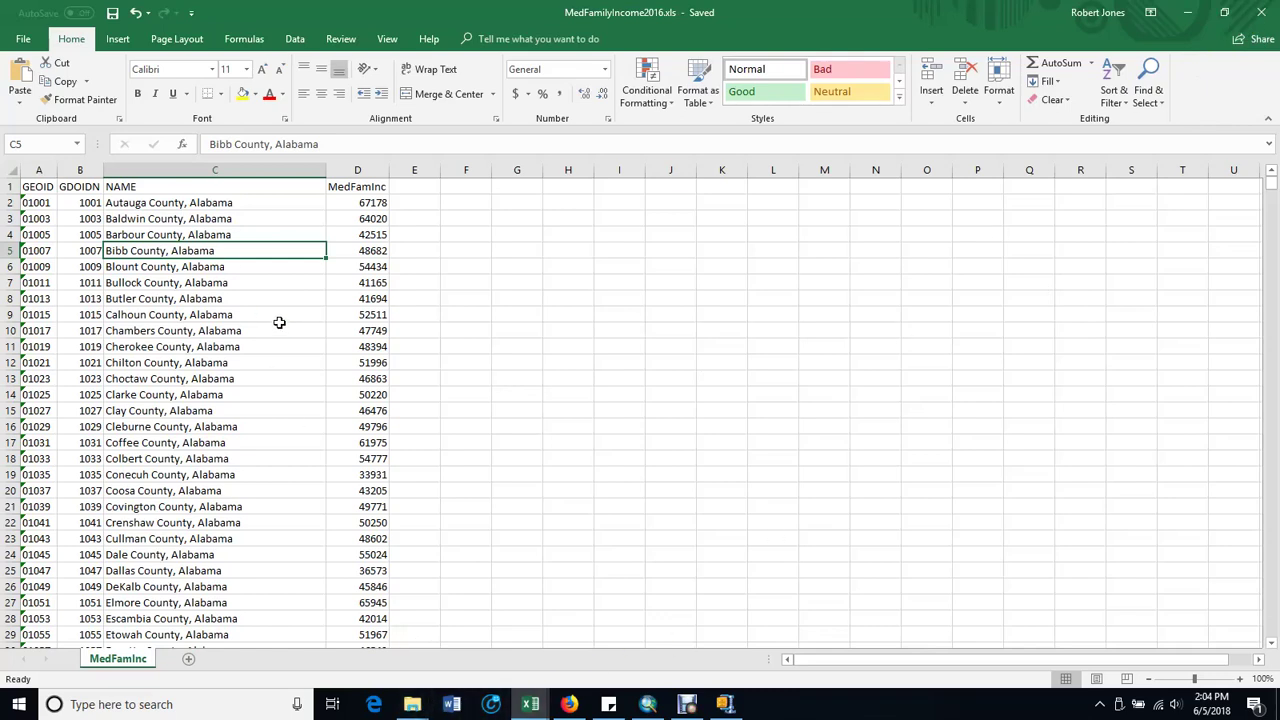
# Close the MedFamilyIncome2016.xls workbook, minimize the remaining windows and switch to ArcMap
pyautogui.click(1262, 16)
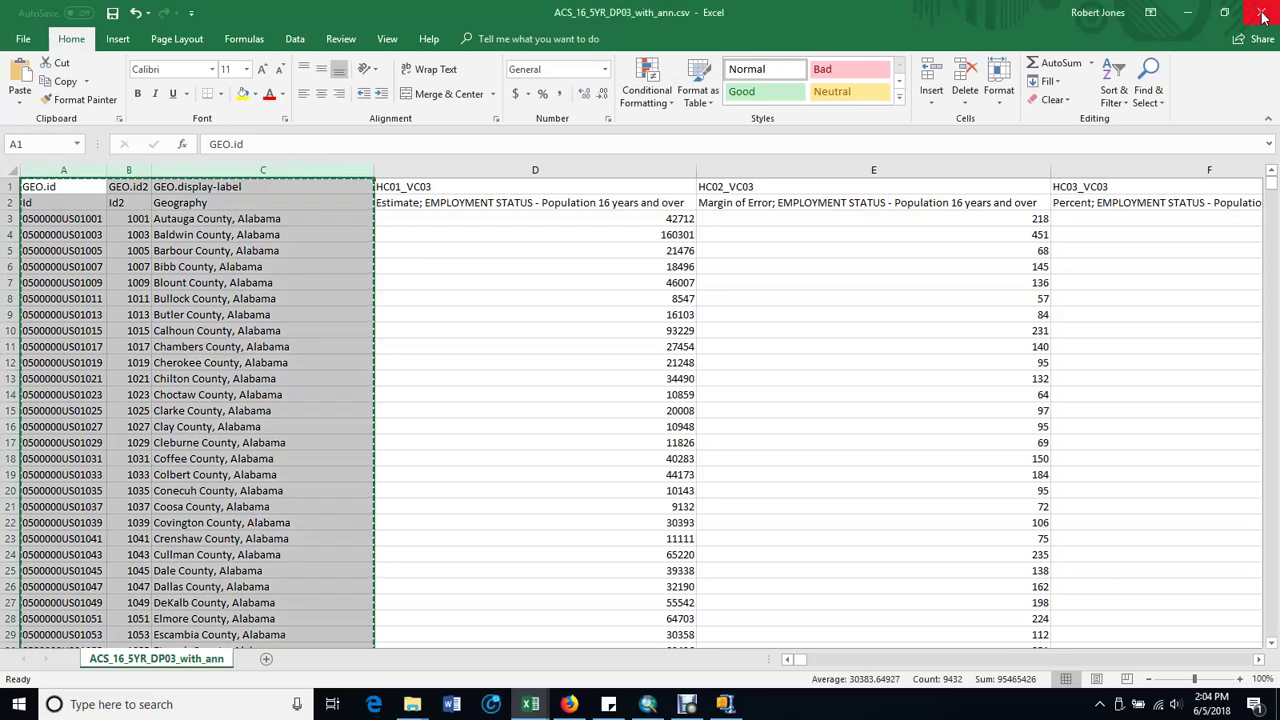
pyautogui.click(540, 299)
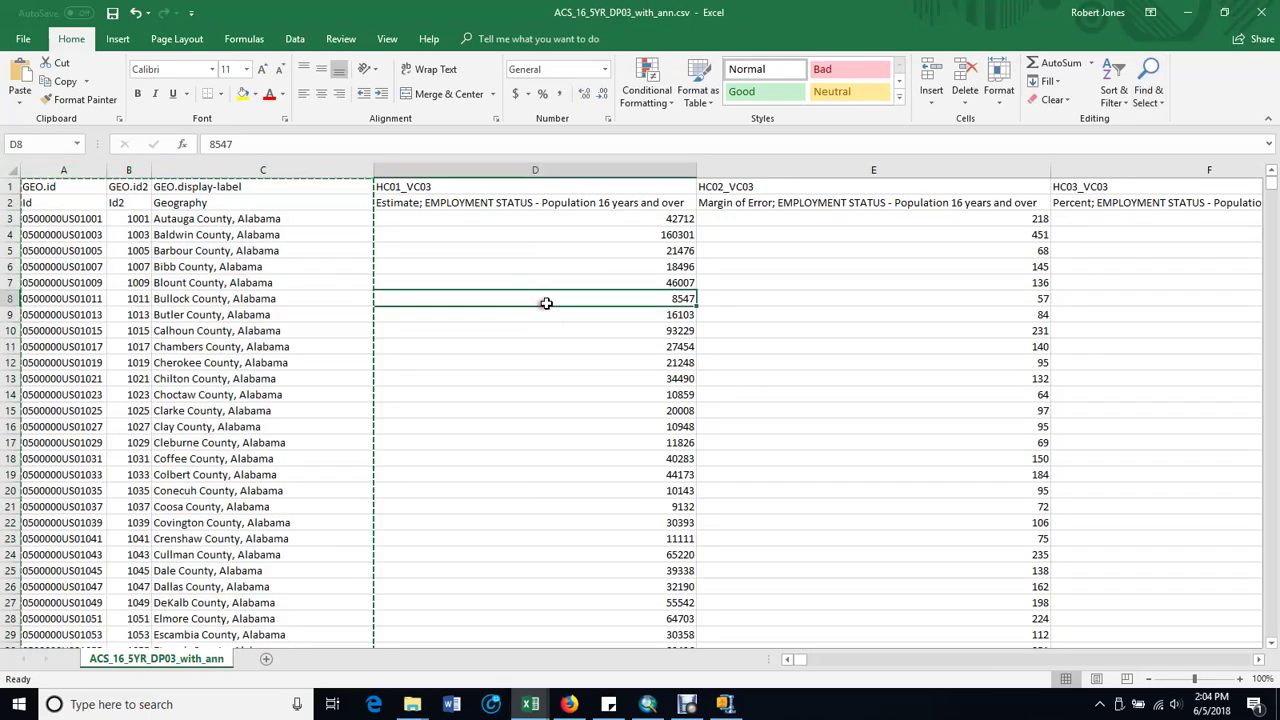
pyautogui.click(1187, 18)
pyautogui.click(1187, 14)
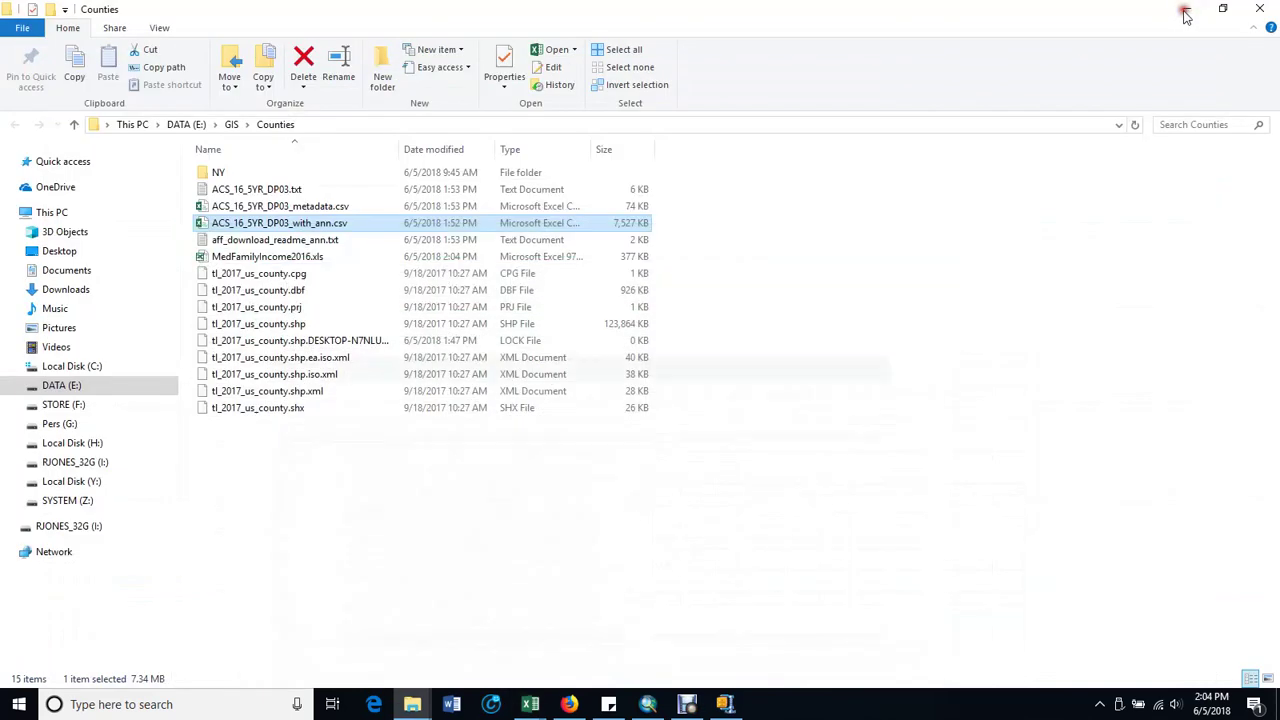
pyautogui.click(648, 704)
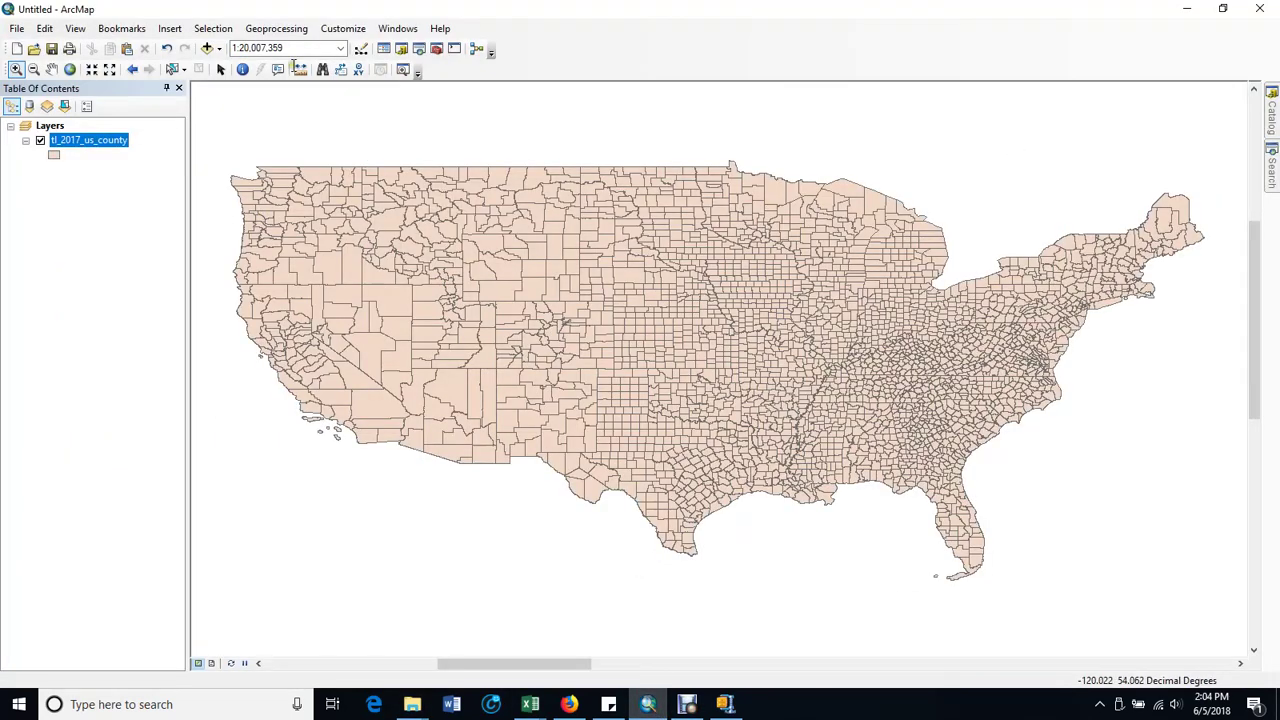
# Add the MedFamInc$ sheet from MedFamilyIncome2016.xls in the Counties folder to the map
pyautogui.click(220, 49)
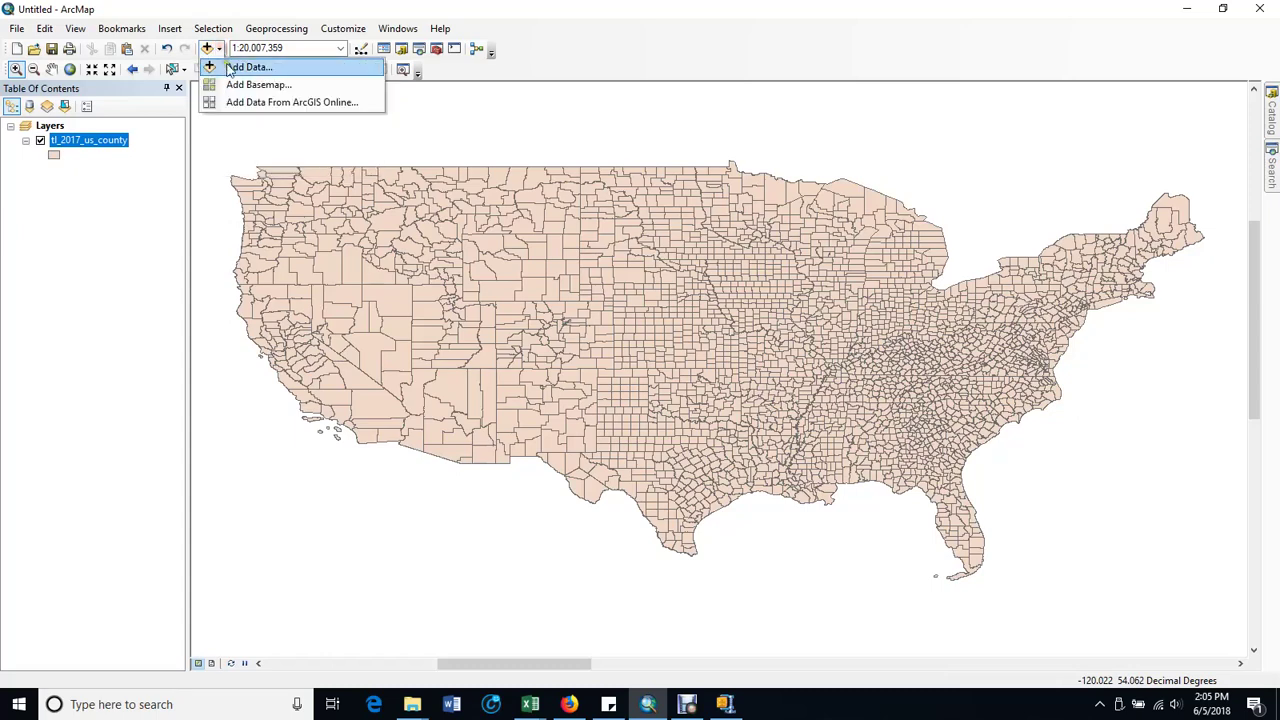
pyautogui.click(236, 68)
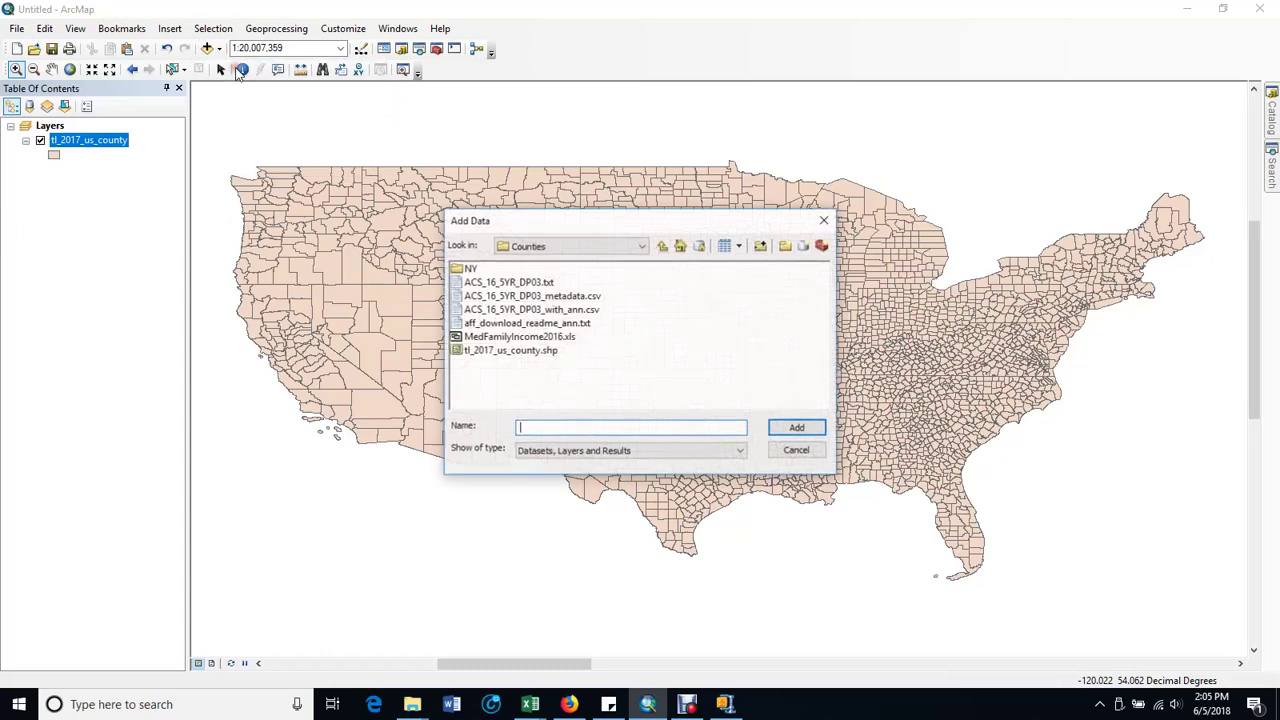
pyautogui.click(540, 338)
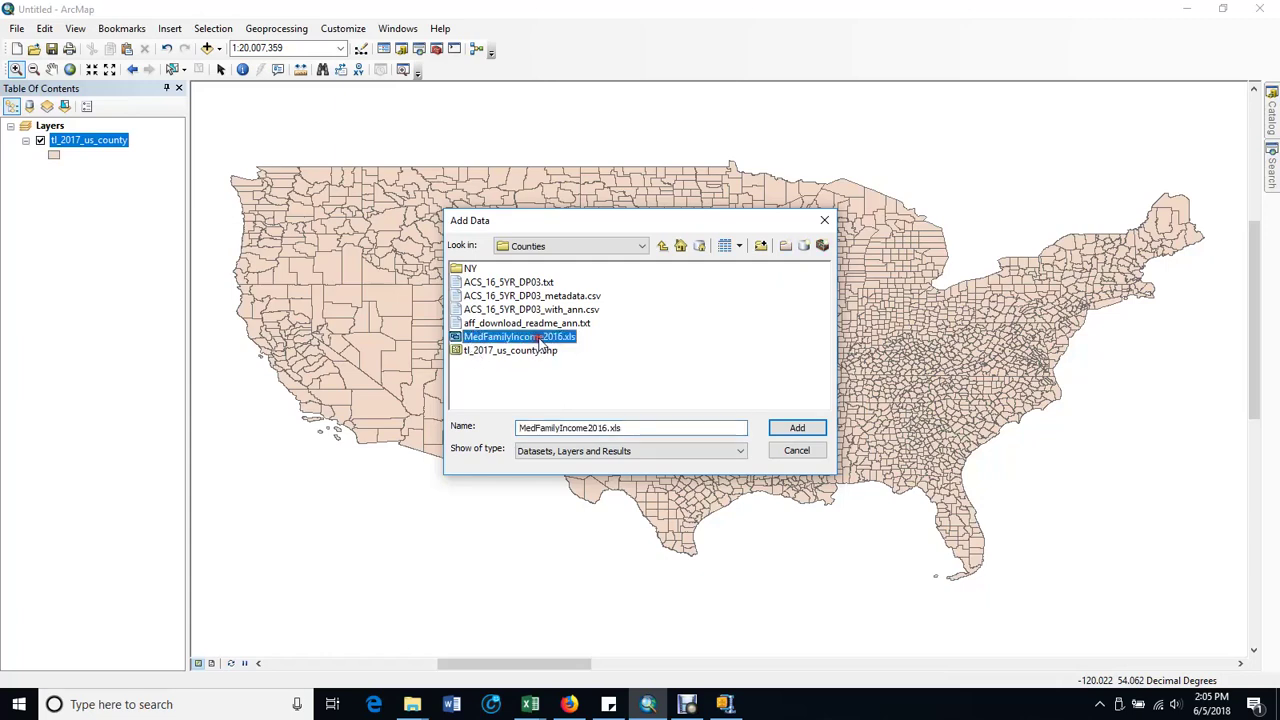
pyautogui.click(796, 429)
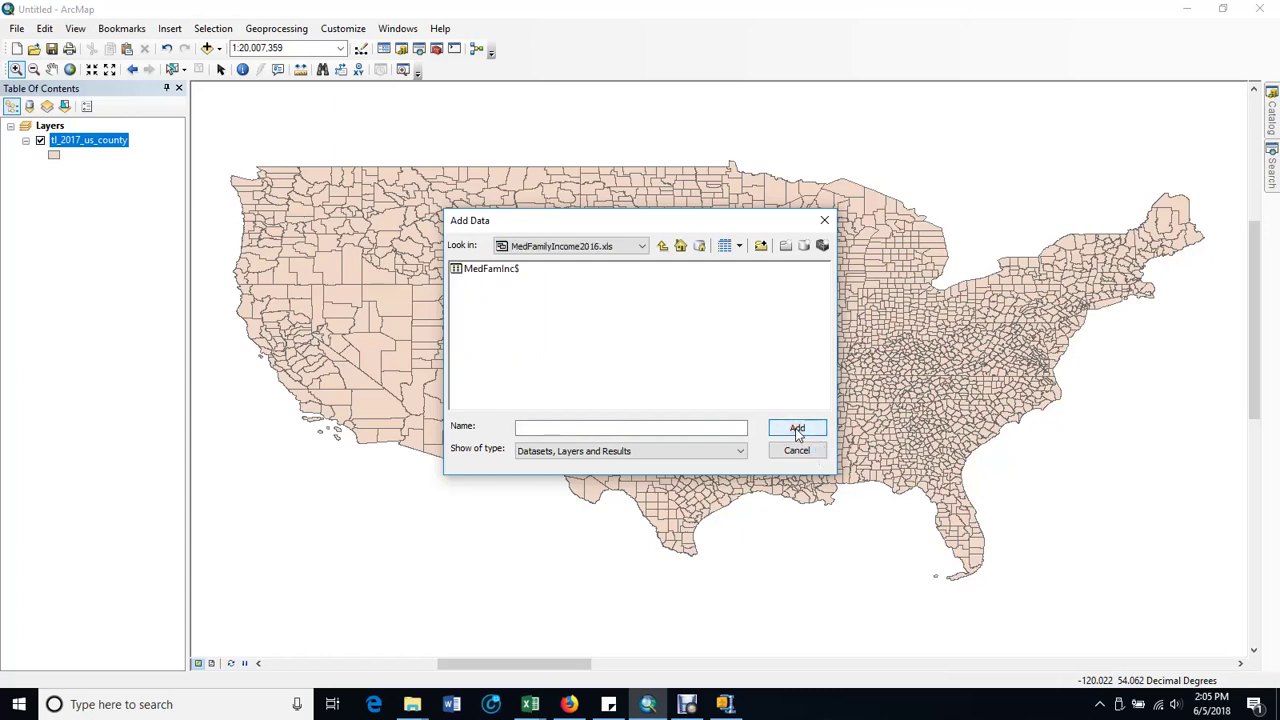
pyautogui.click(487, 272)
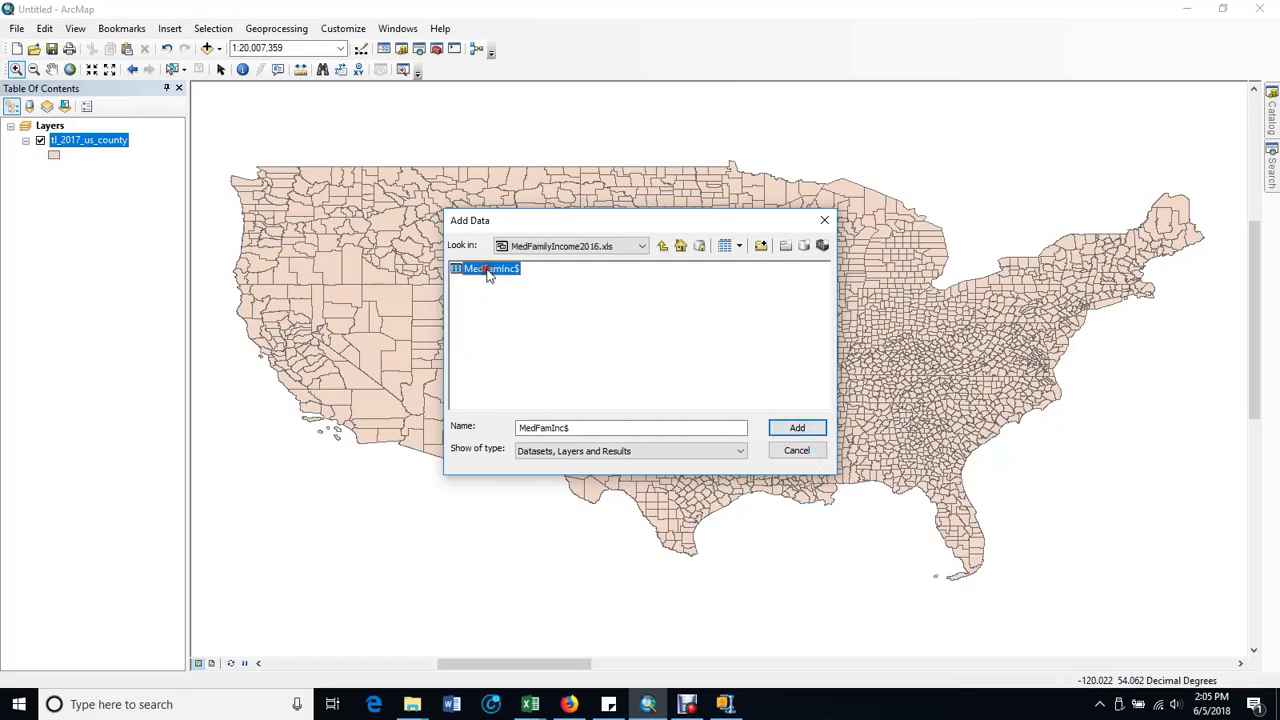
pyautogui.click(795, 430)
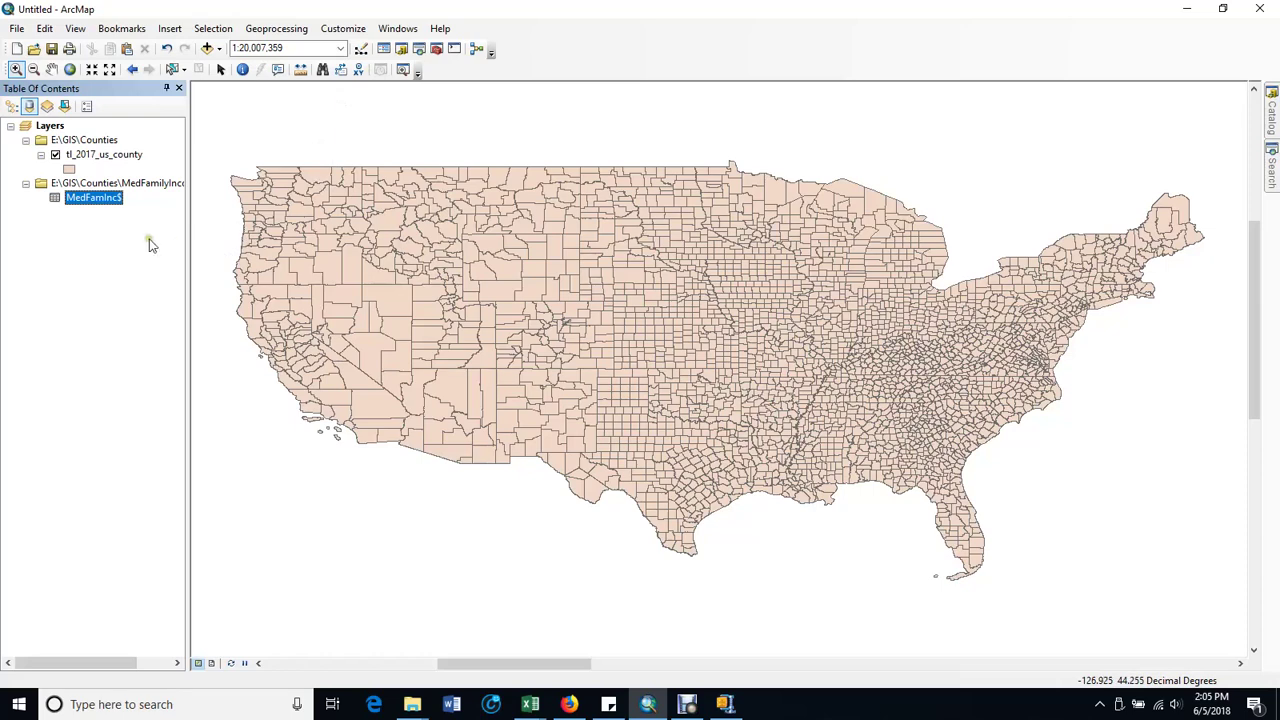
# Open the tl_2017_us_county attribute table, reposition its window over the map, and open the MedFamInc$ table
pyautogui.rightClick(111, 160)
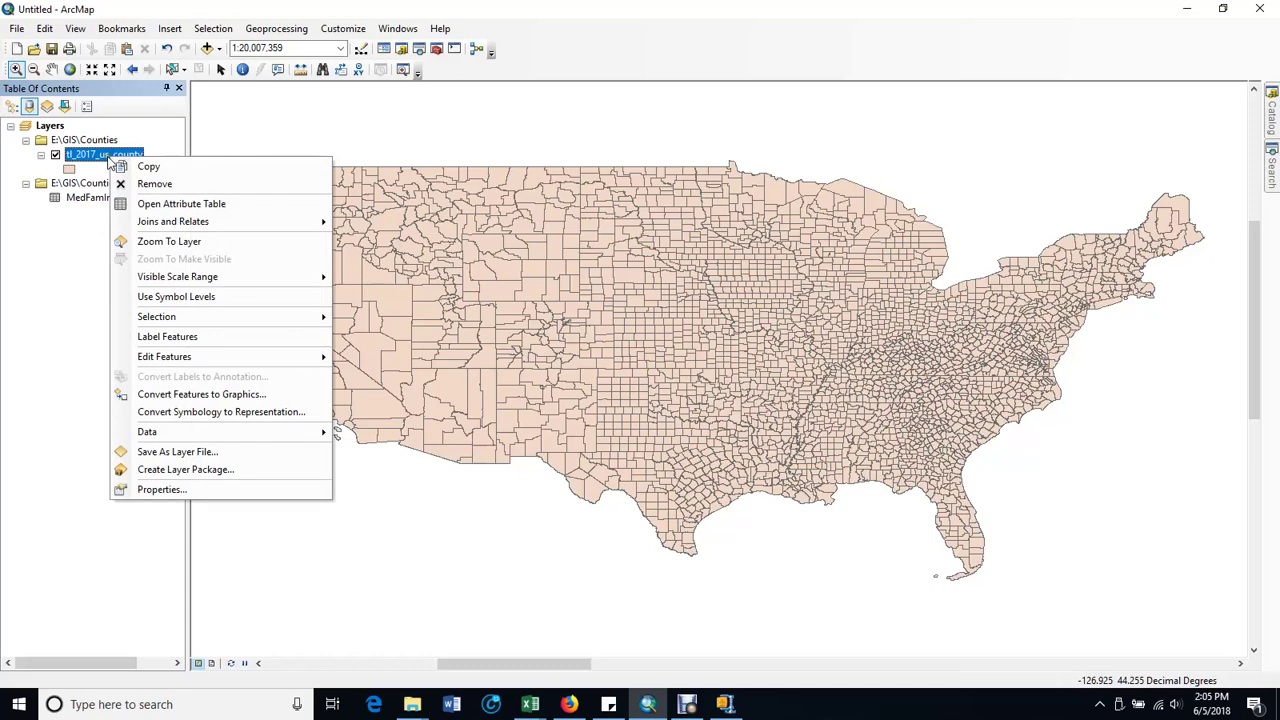
pyautogui.click(176, 205)
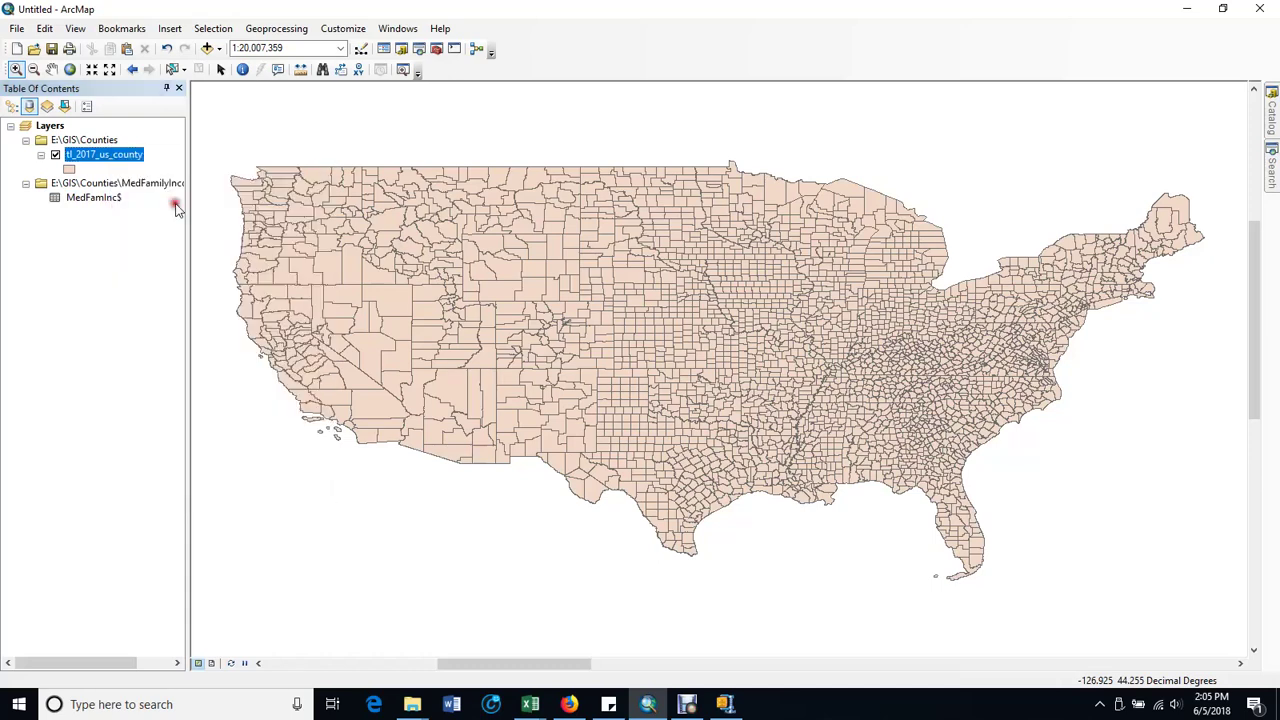
pyautogui.moveTo(573, 190); pyautogui.dragTo(659, 147)
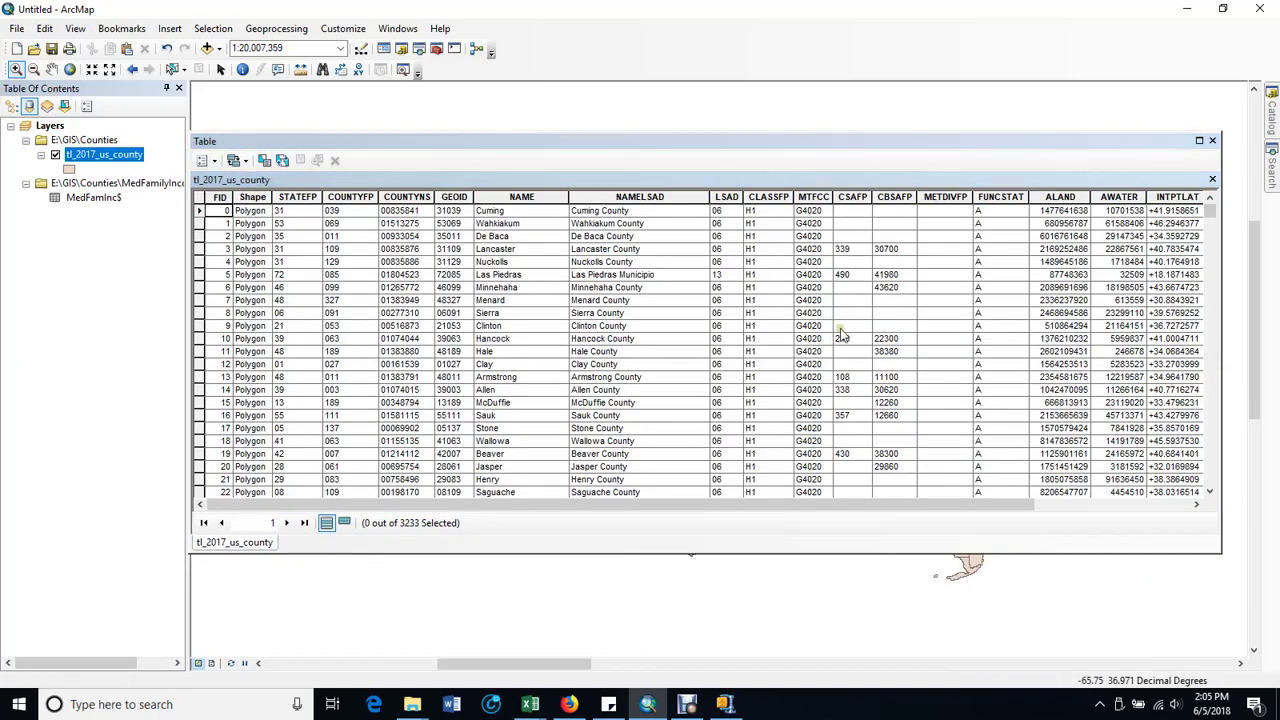
pyautogui.rightClick(97, 203)
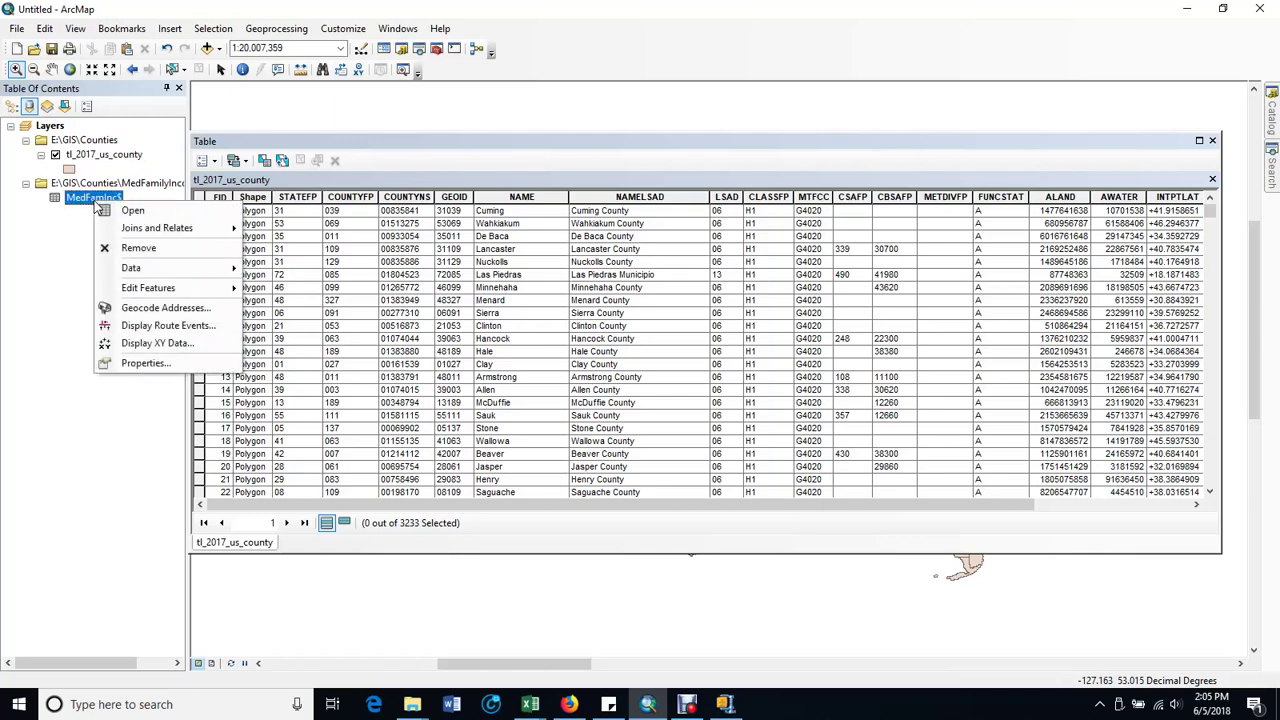
pyautogui.click(139, 212)
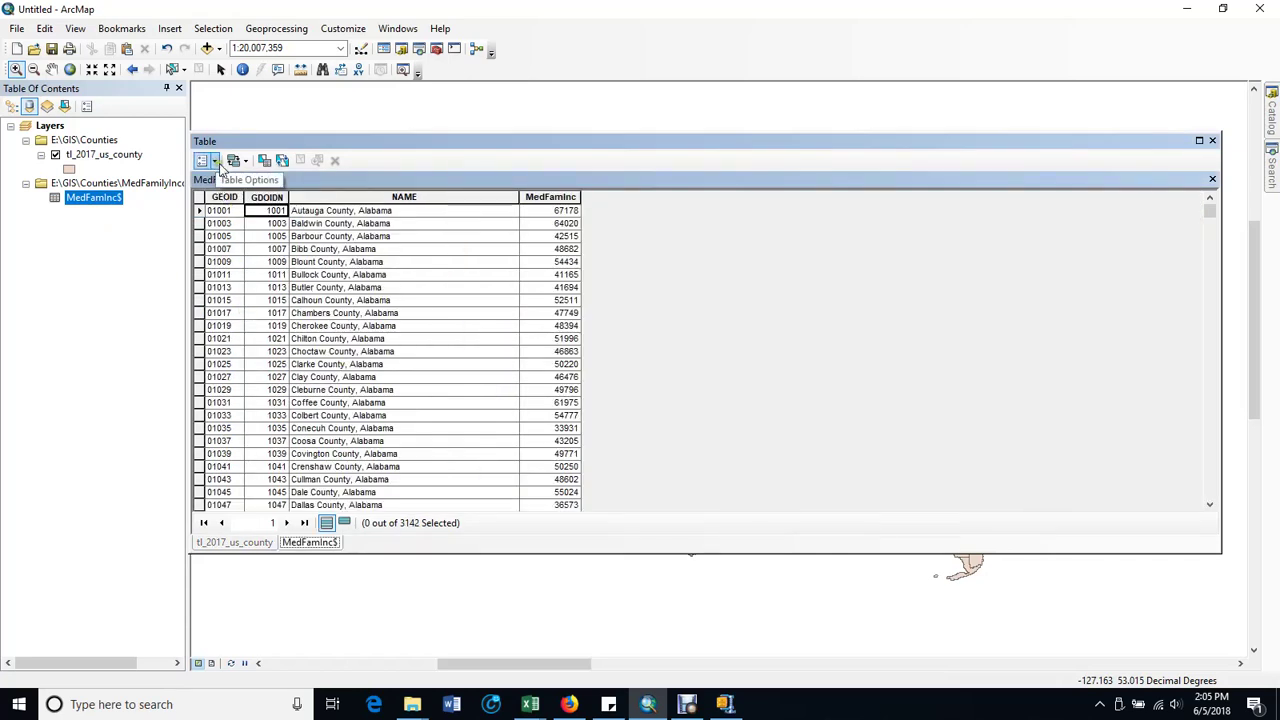
# Arrange the two open tables so tl_2017_us_county sits above MedFamInc$ in the table window
pyautogui.click(216, 162)
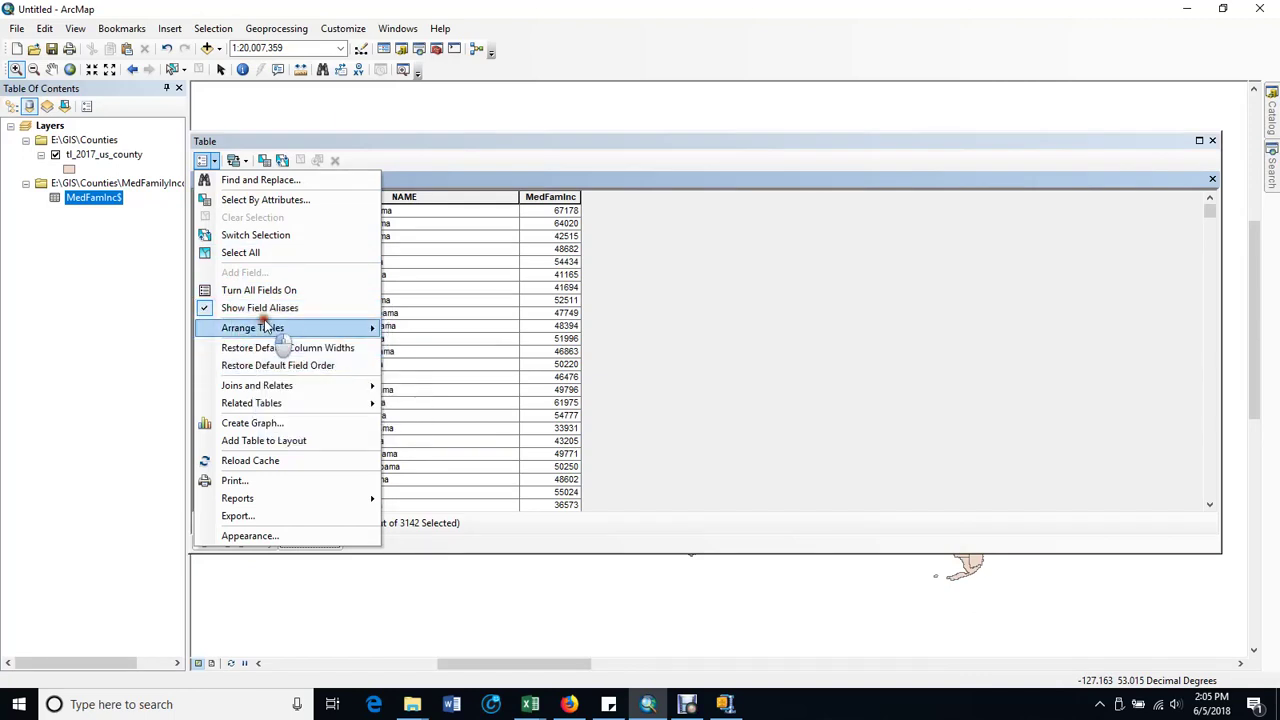
pyautogui.moveTo(263, 329)
pyautogui.click(393, 331)
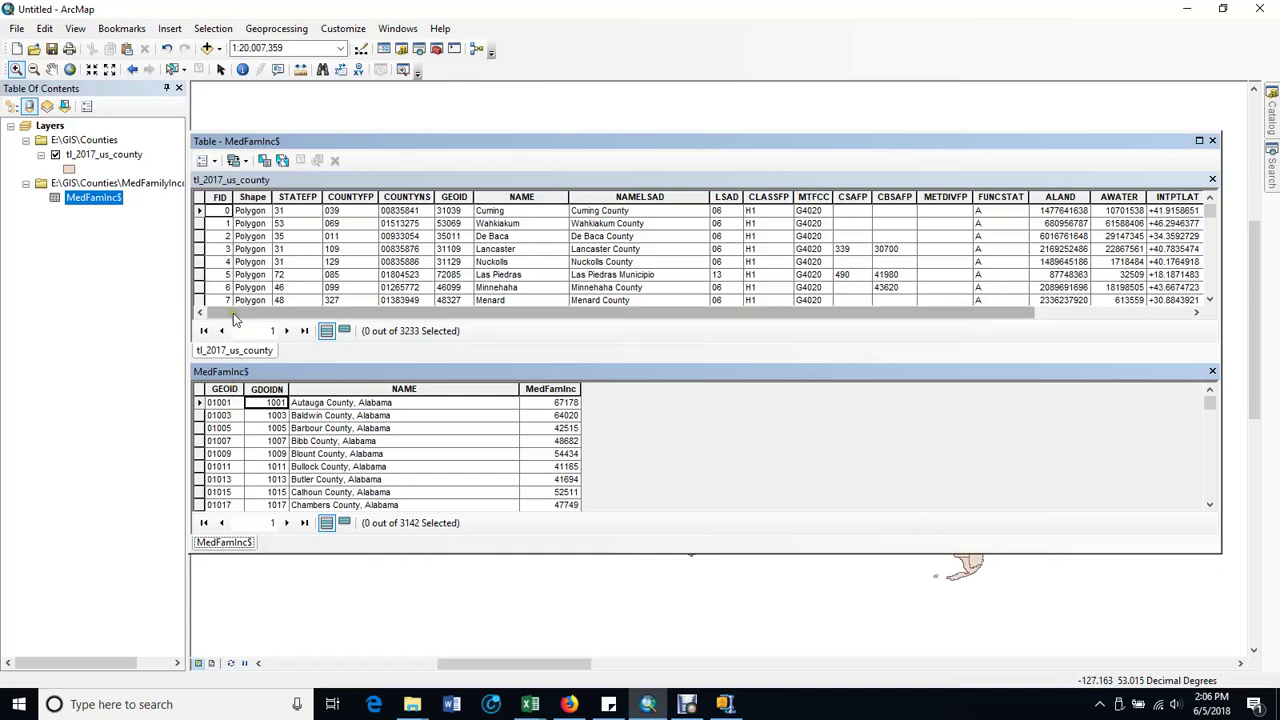
# Open the Join Data dialog for the tl_2017_us_county layer and move it clear of the GEOID columns
pyautogui.click(97, 156)
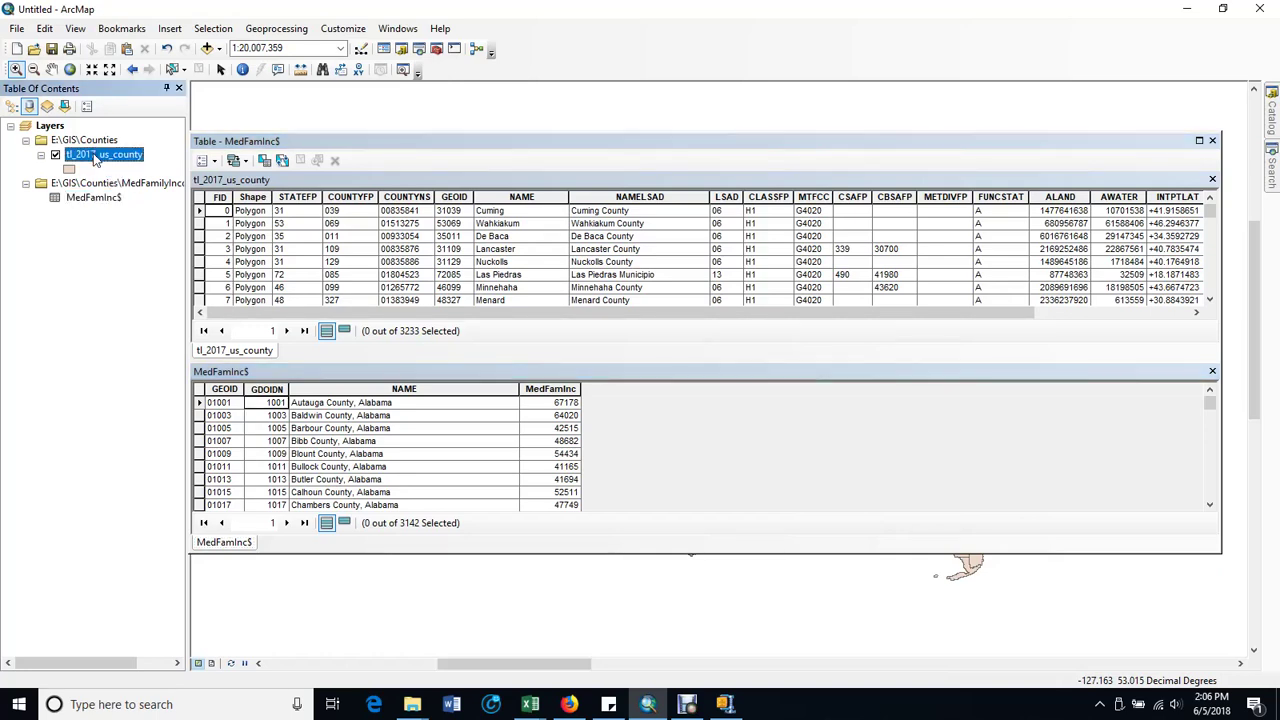
pyautogui.rightClick(100, 157)
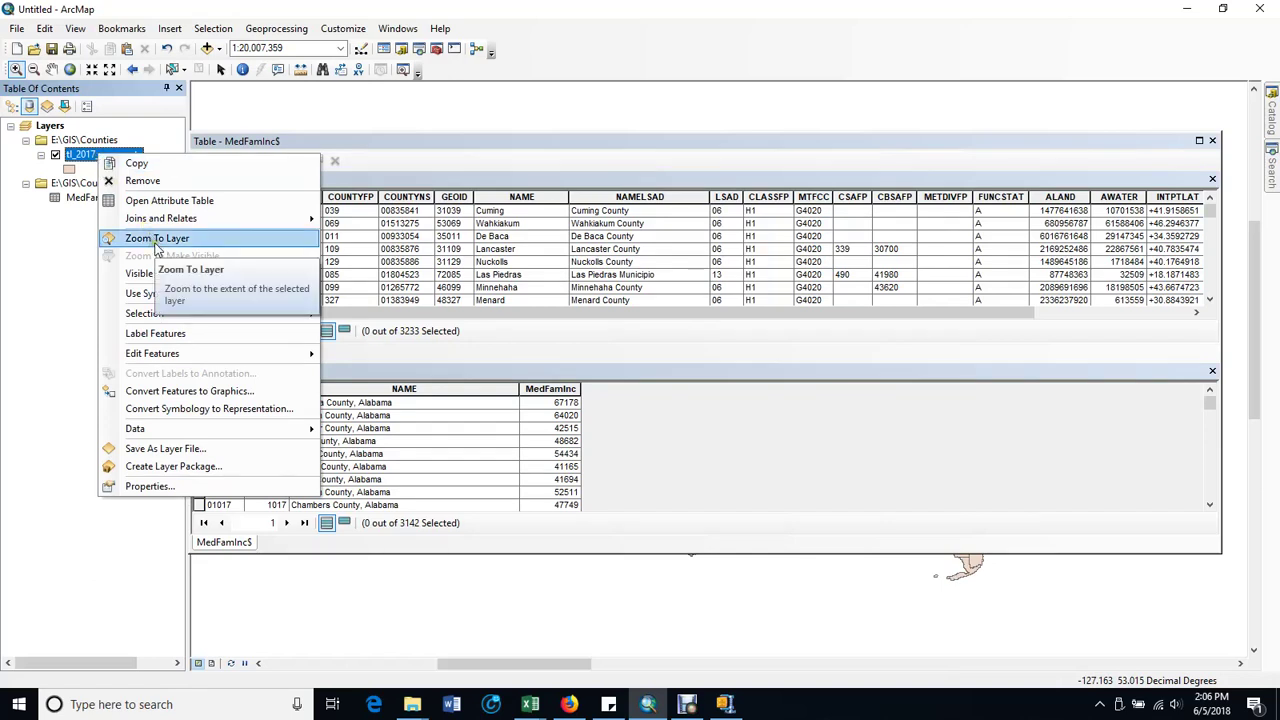
pyautogui.moveTo(243, 217)
pyautogui.click(353, 222)
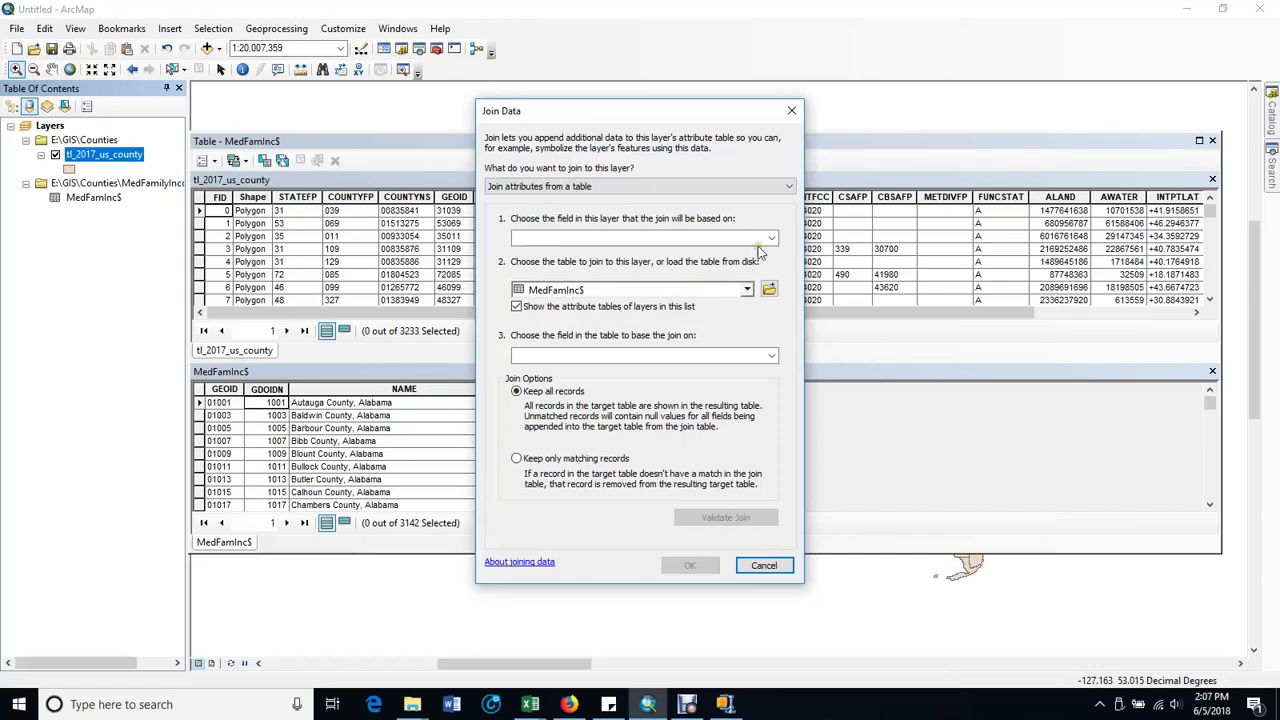
pyautogui.moveTo(566, 117); pyautogui.dragTo(768, 140)
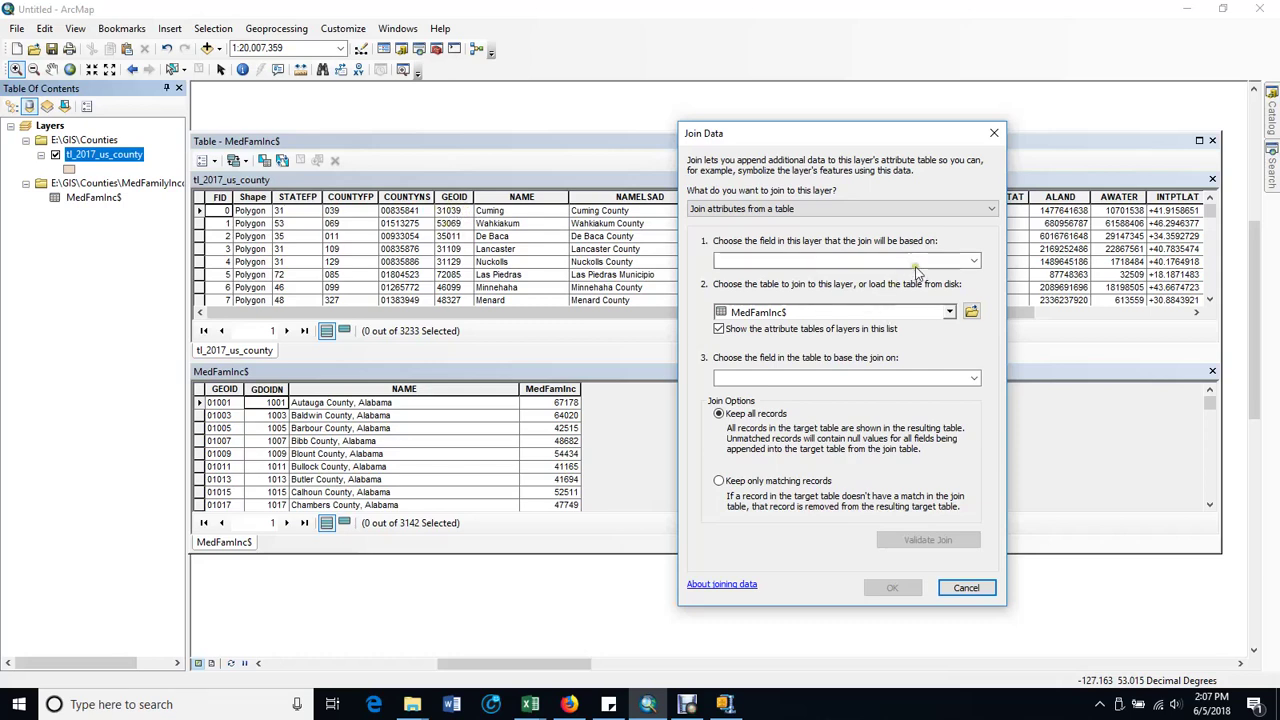
# Join the MedFamInc$ table to the county layer using GEOID as the field on both sides, keeping all records
pyautogui.click(963, 262)
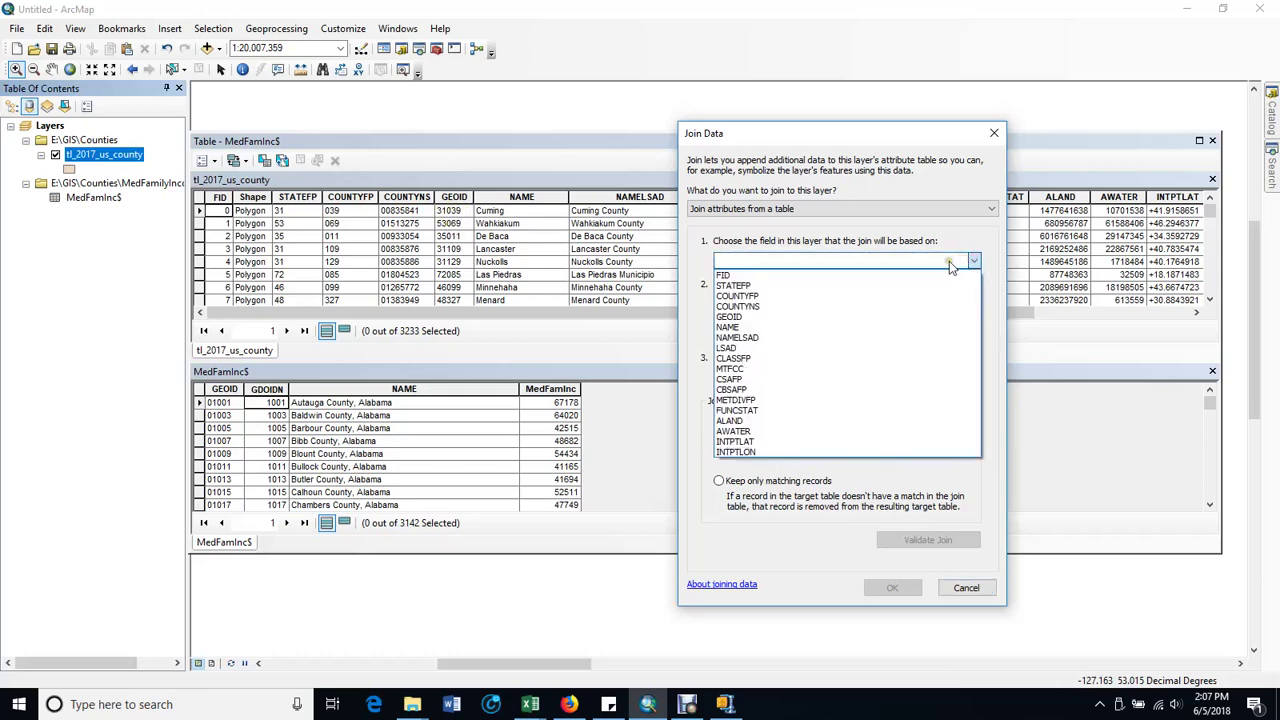
pyautogui.click(745, 317)
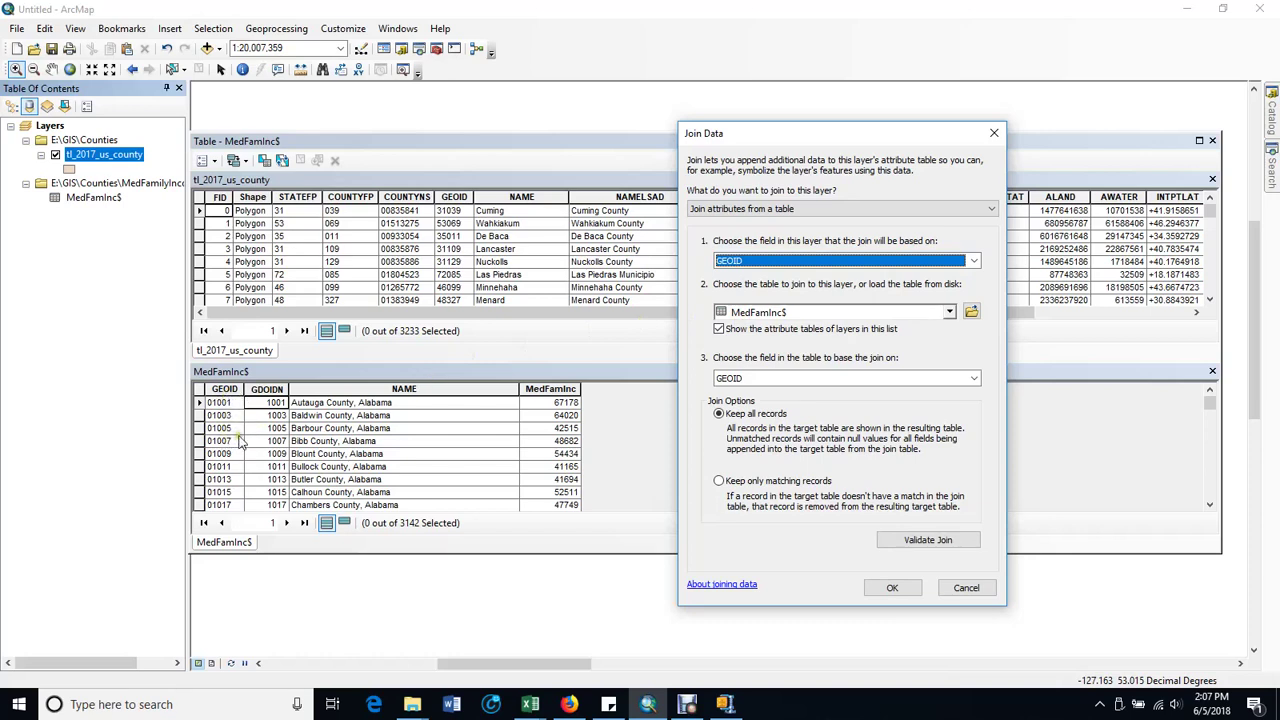
pyautogui.click(973, 379)
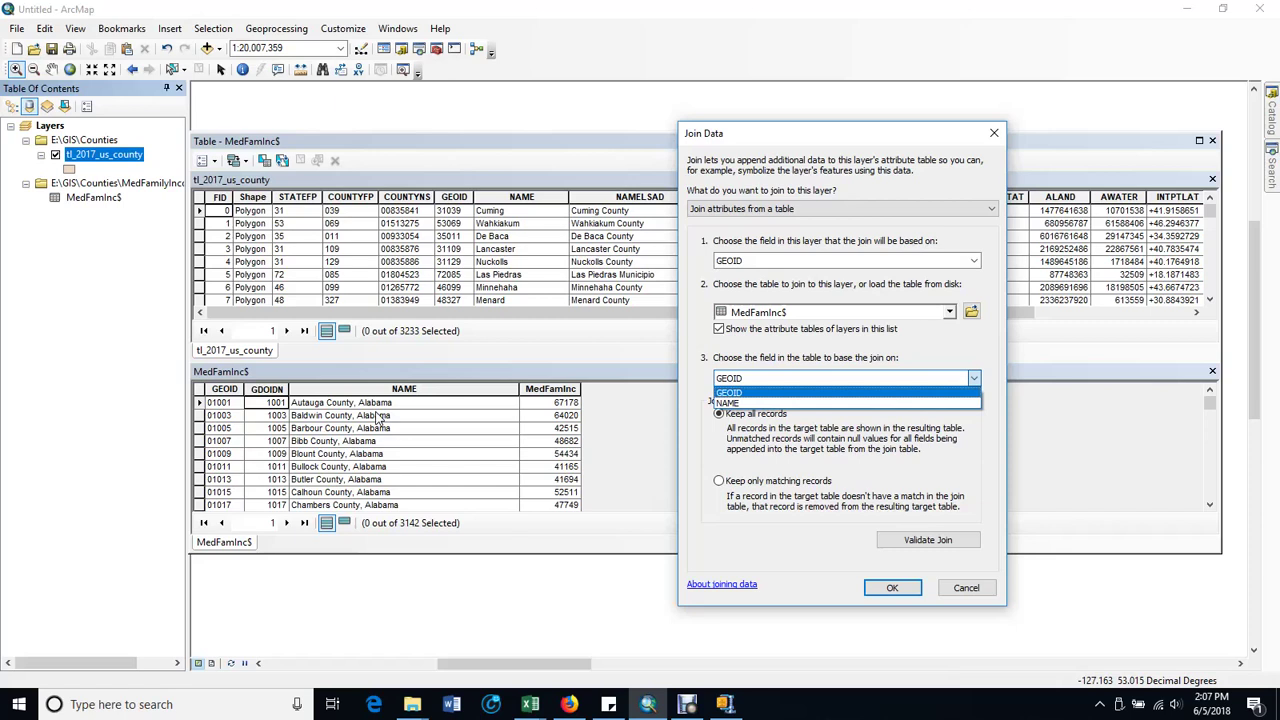
pyautogui.click(764, 138)
pyautogui.moveTo(840, 139); pyautogui.dragTo(983, 148)
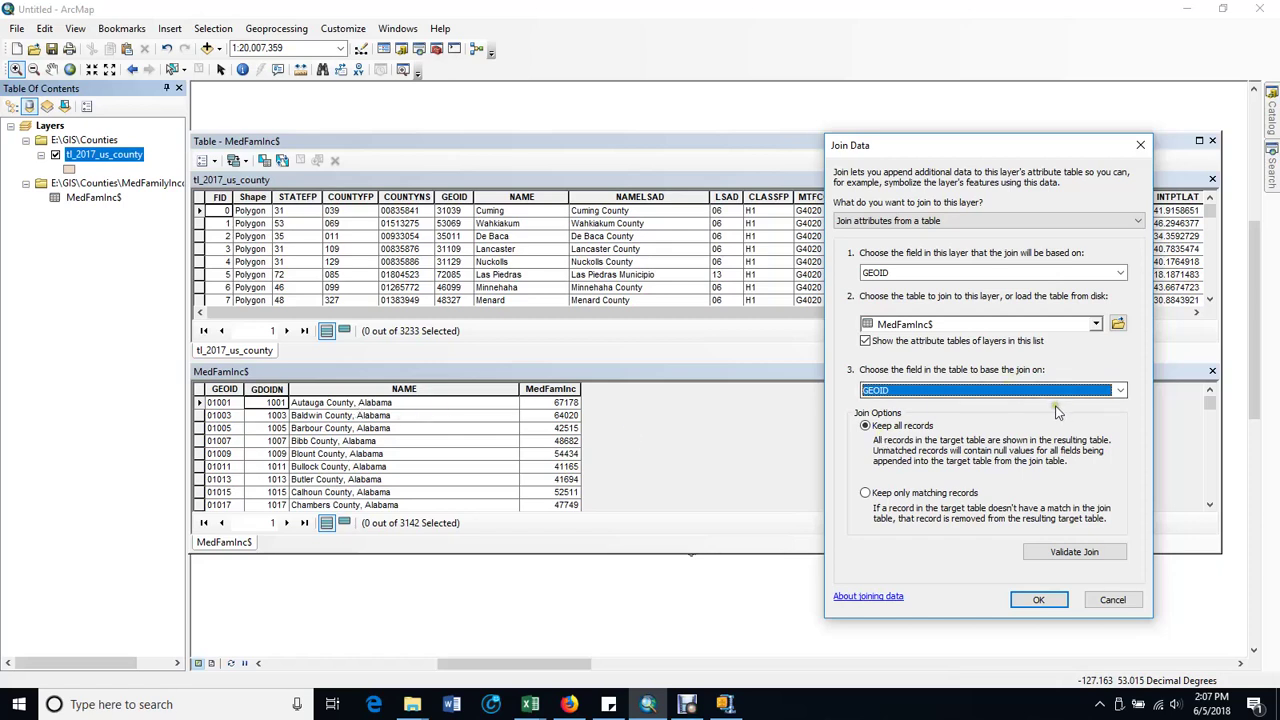
pyautogui.click(1034, 599)
# Examine the joined fields in the county attribute table, highlighting the record with null values, and close the table window
pyautogui.moveTo(501, 312); pyautogui.dragTo(1108, 340)
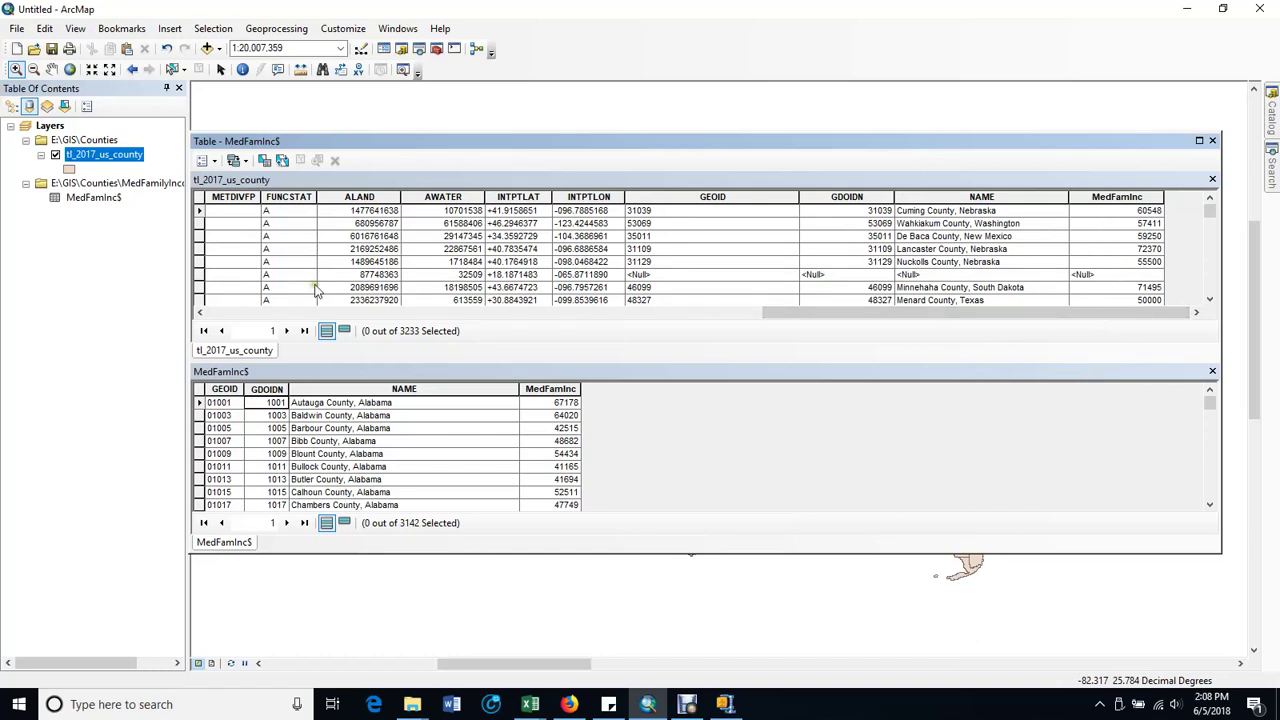
pyautogui.click(200, 275)
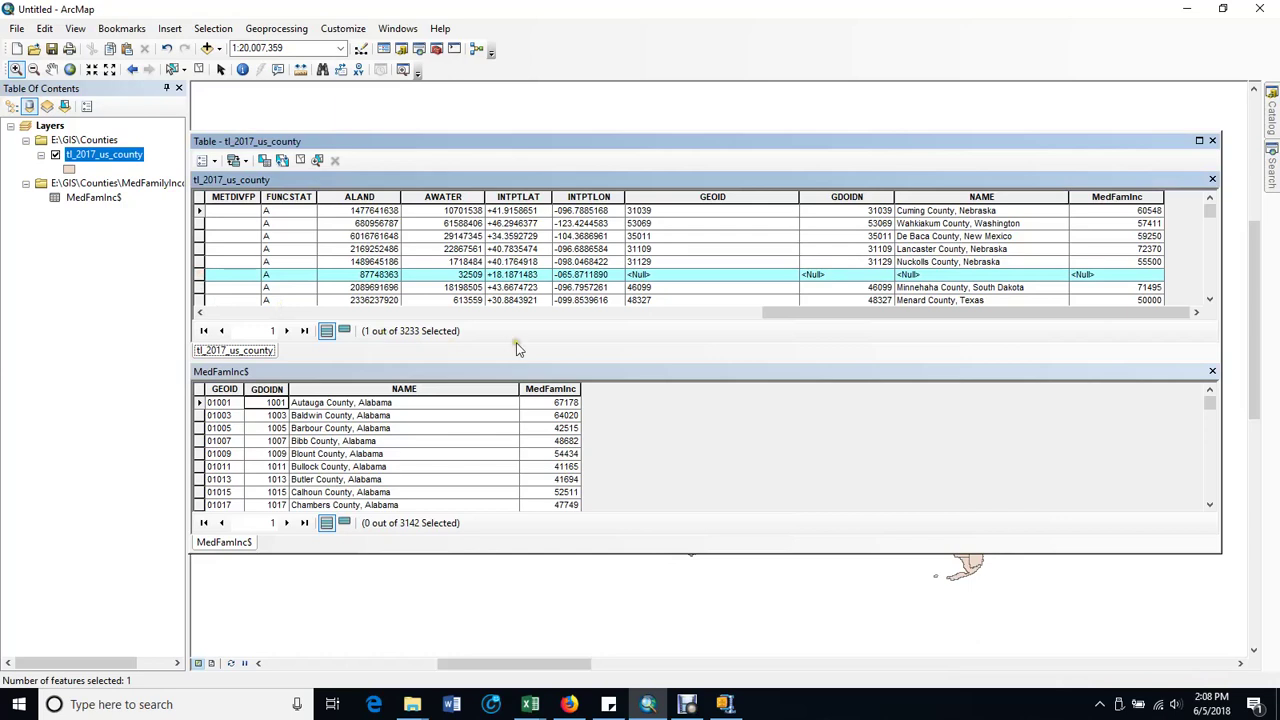
pyautogui.moveTo(805, 312); pyautogui.dragTo(1153, 376)
pyautogui.click(1213, 141)
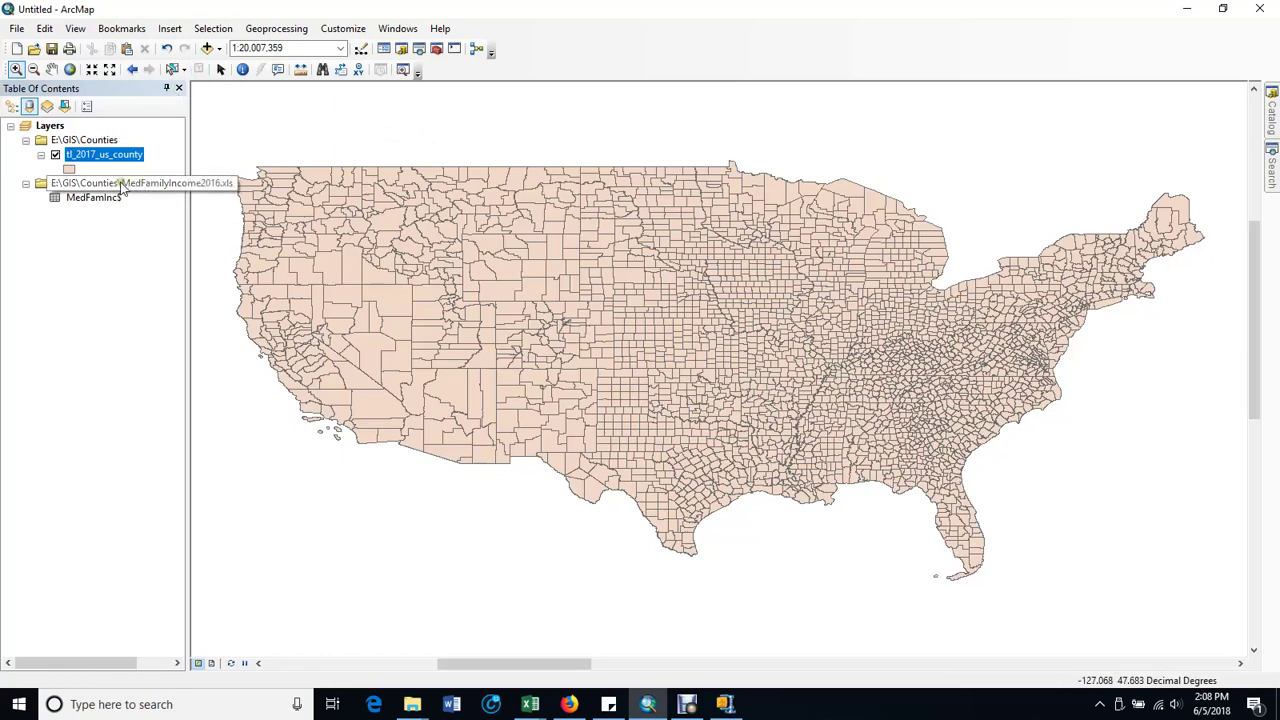
# Symbolize the tl_2017_us_county layer with graduated colors based on MedFamInc, using five natural breaks classes and the yellow-to-dark-red ramp
pyautogui.doubleClick(98, 156)
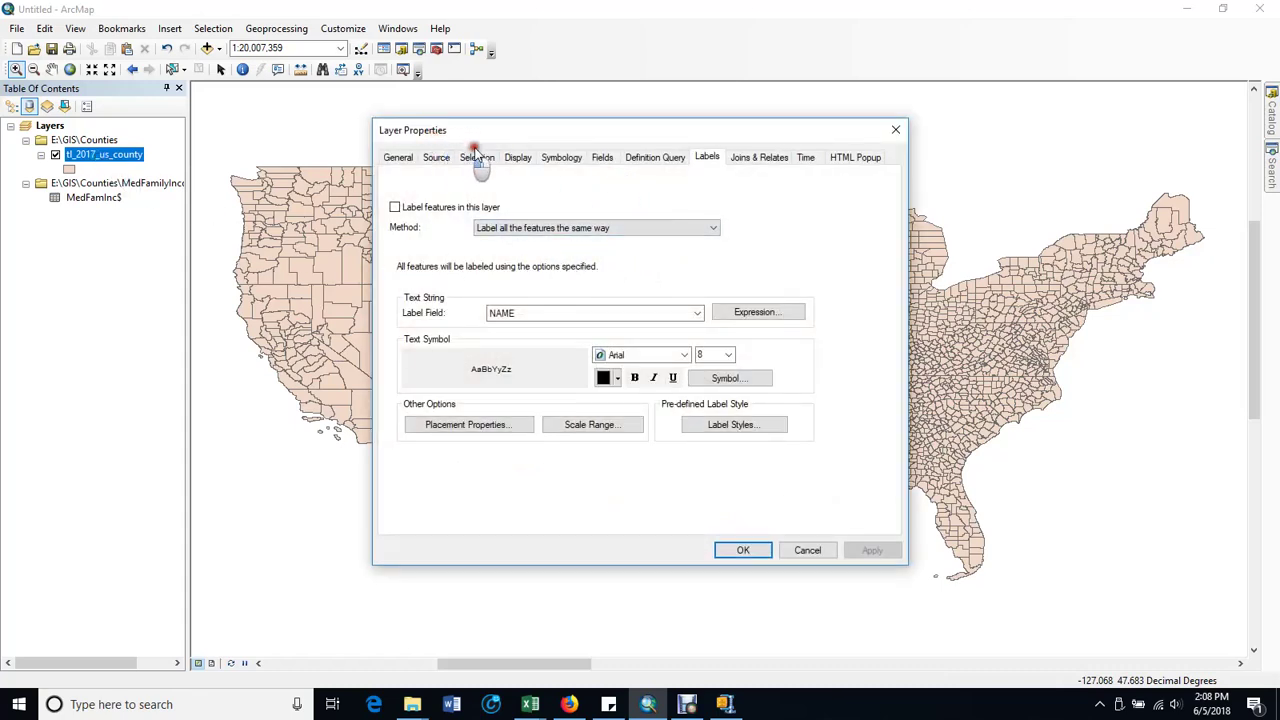
pyautogui.click(565, 160)
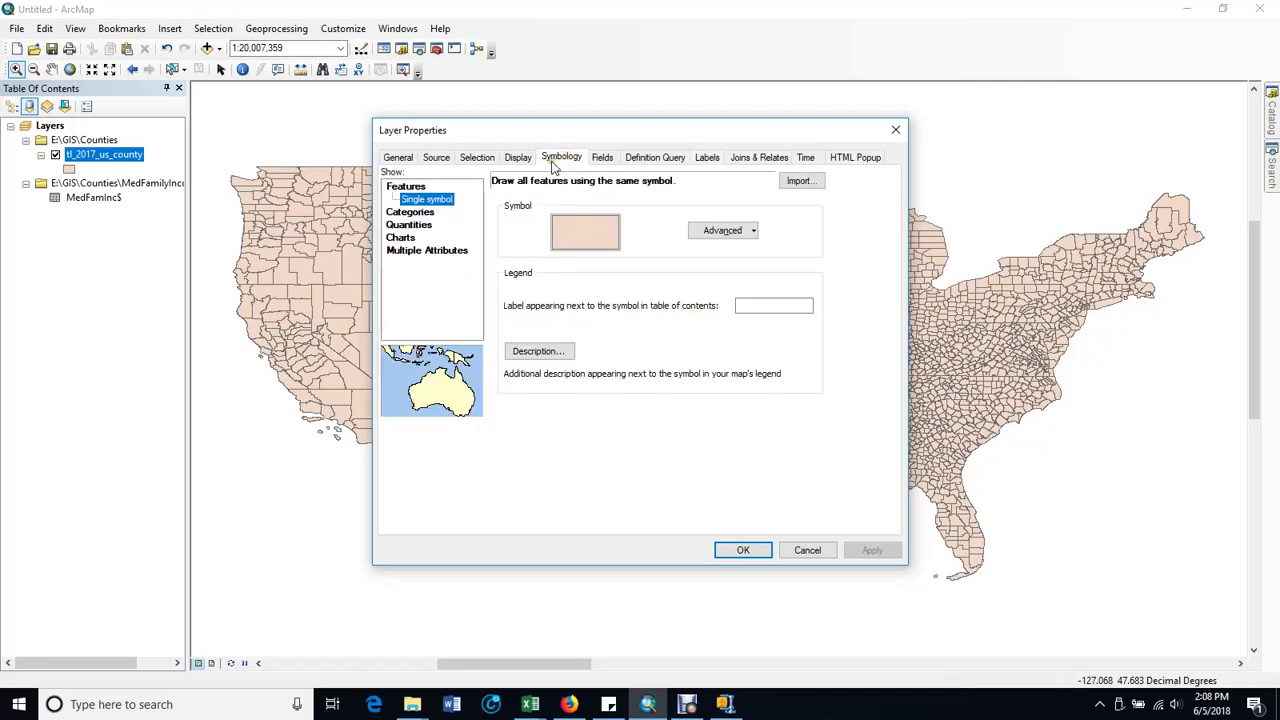
pyautogui.click(405, 225)
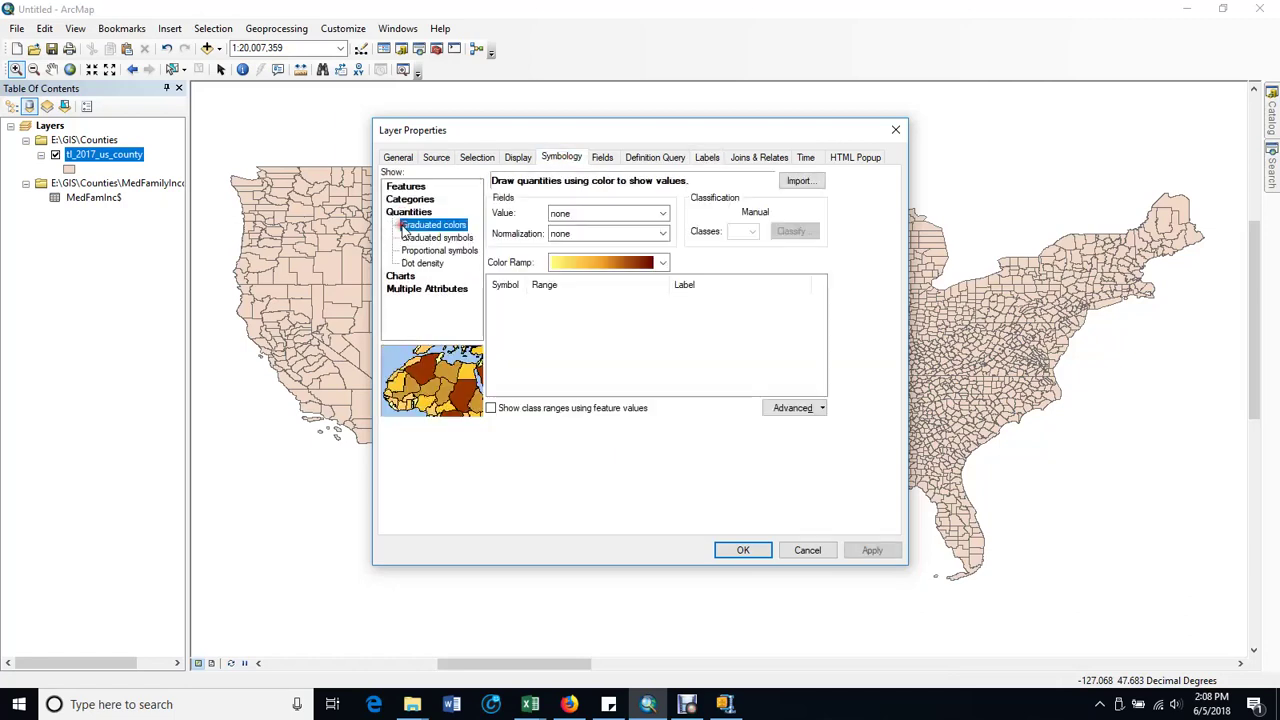
pyautogui.click(661, 215)
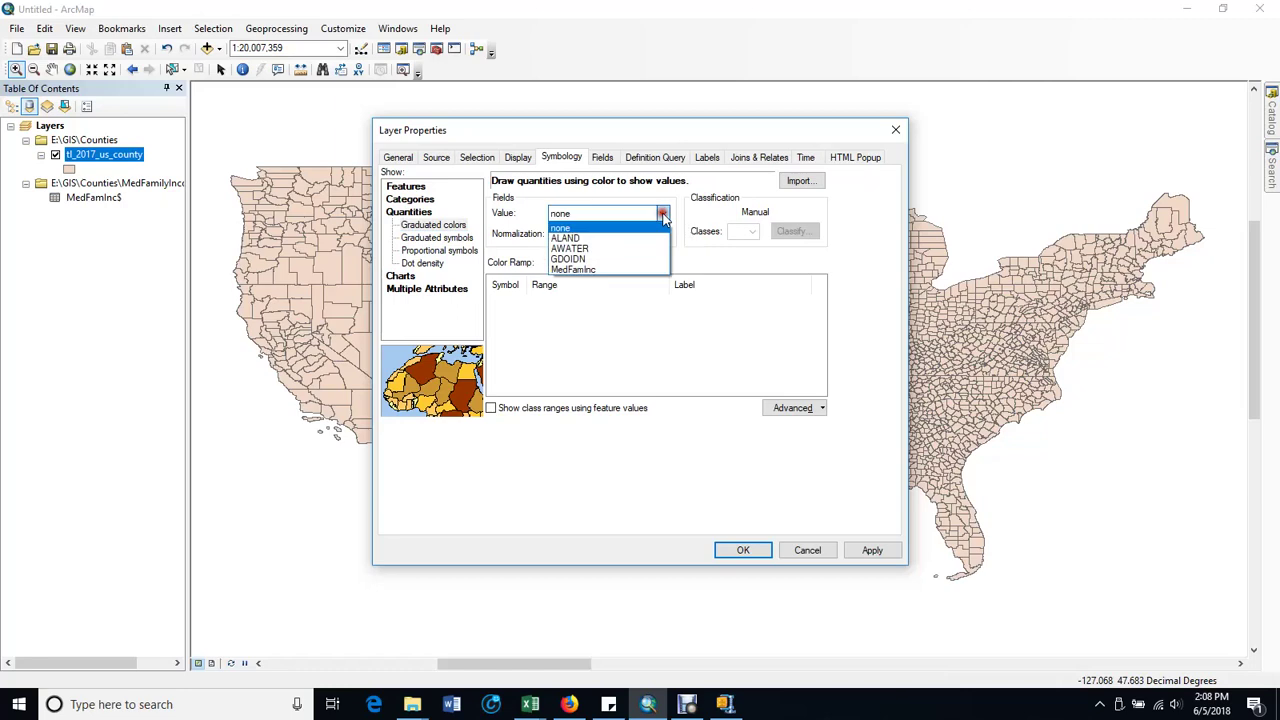
pyautogui.click(578, 271)
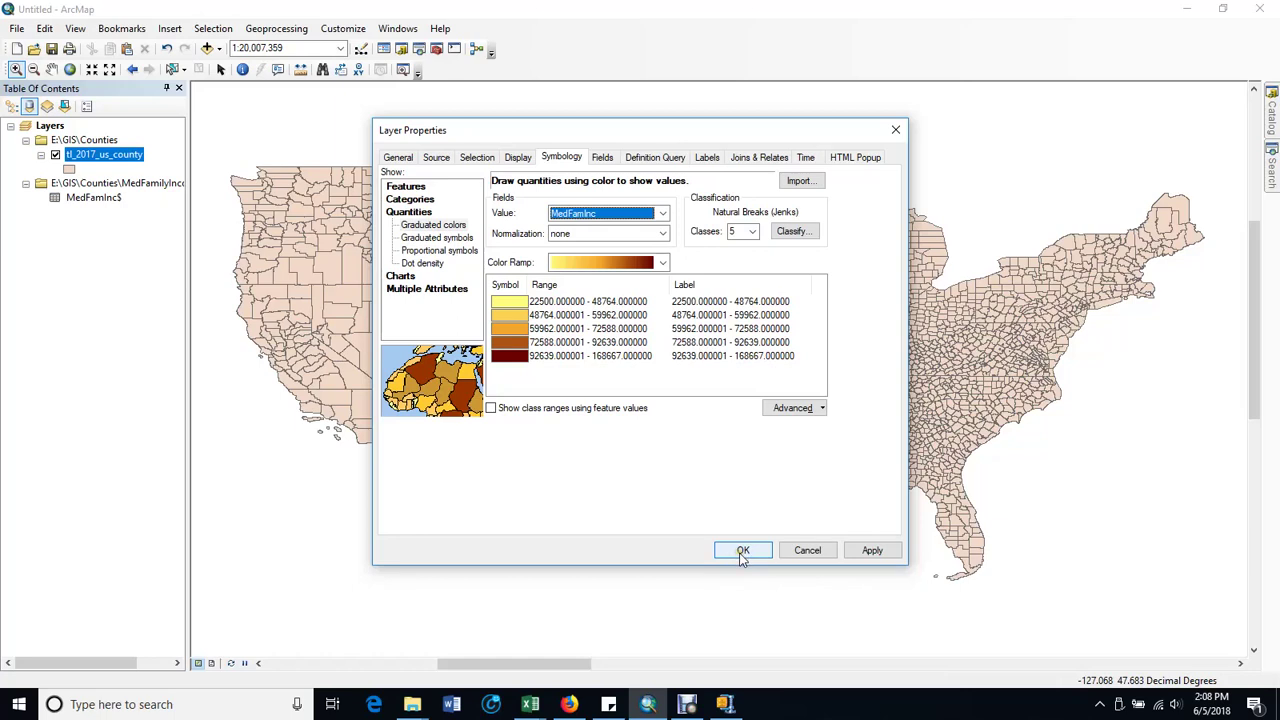
pyautogui.click(742, 551)
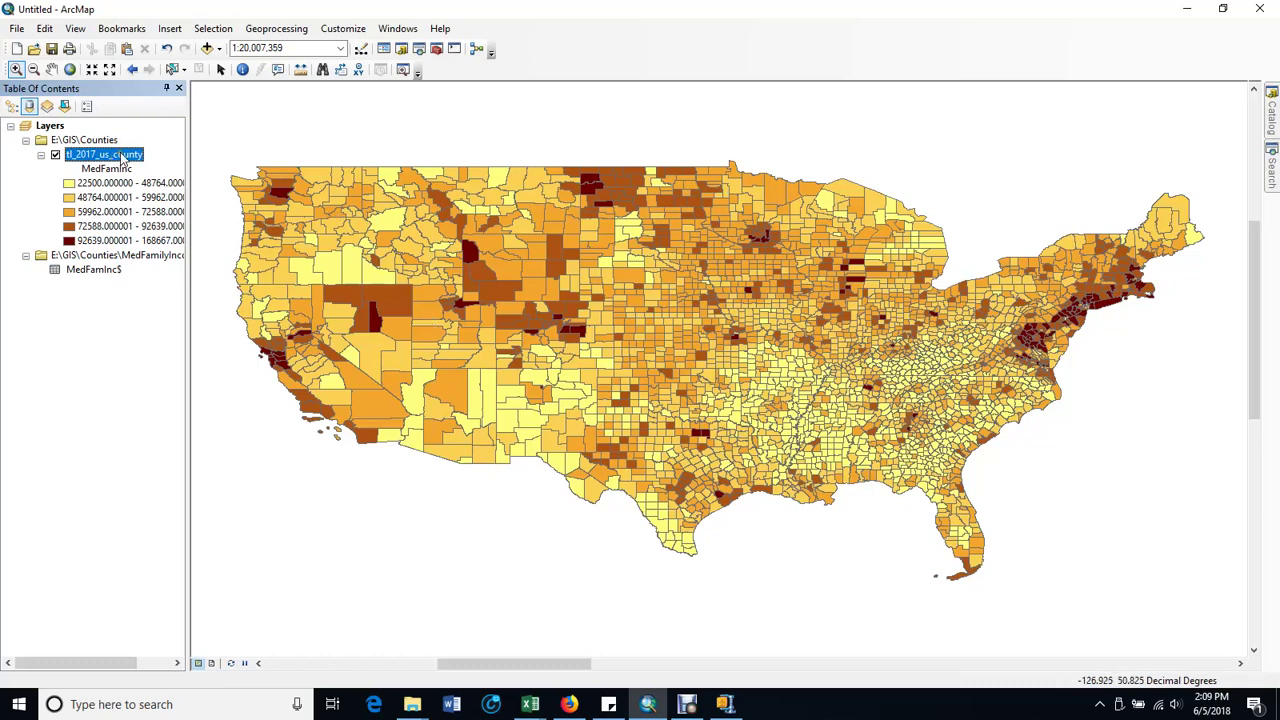
# Review the statistics and frequency distribution of the MedFamInc field in the tl_2017_us_county attribute table
pyautogui.rightClick(121, 156)
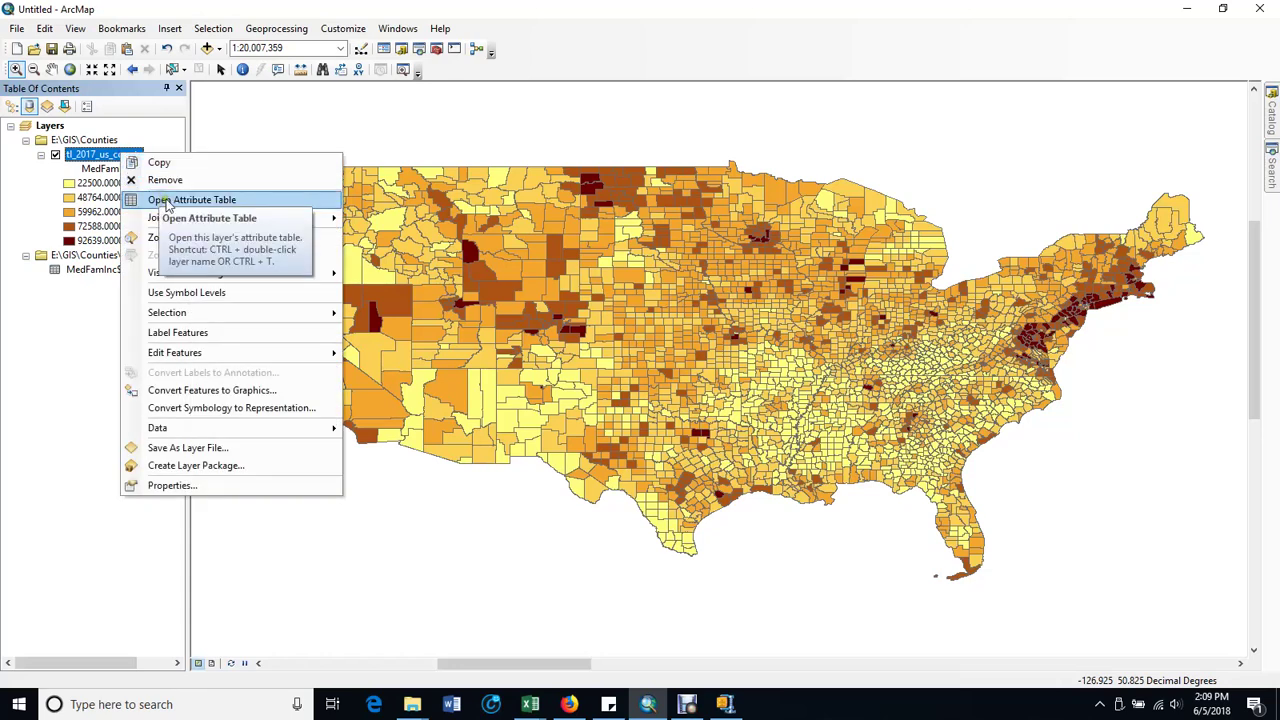
pyautogui.click(166, 200)
pyautogui.moveTo(468, 508); pyautogui.dragTo(1140, 585)
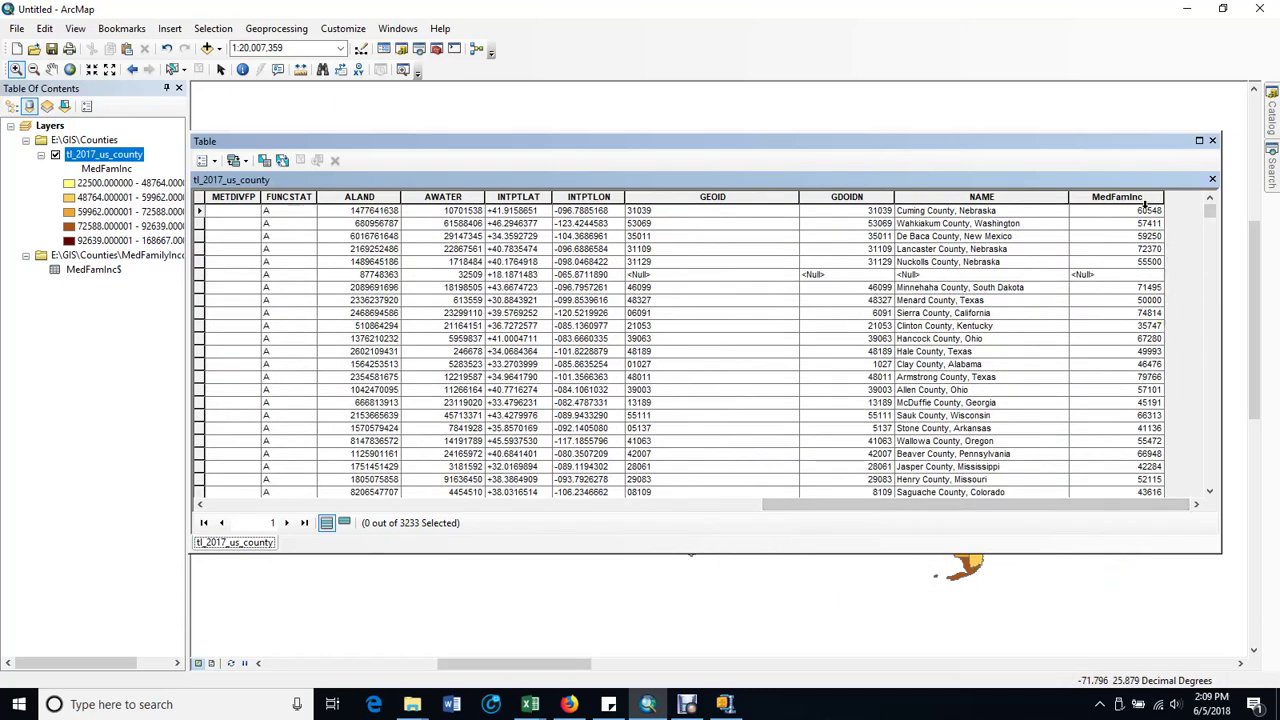
pyautogui.rightClick(1118, 194)
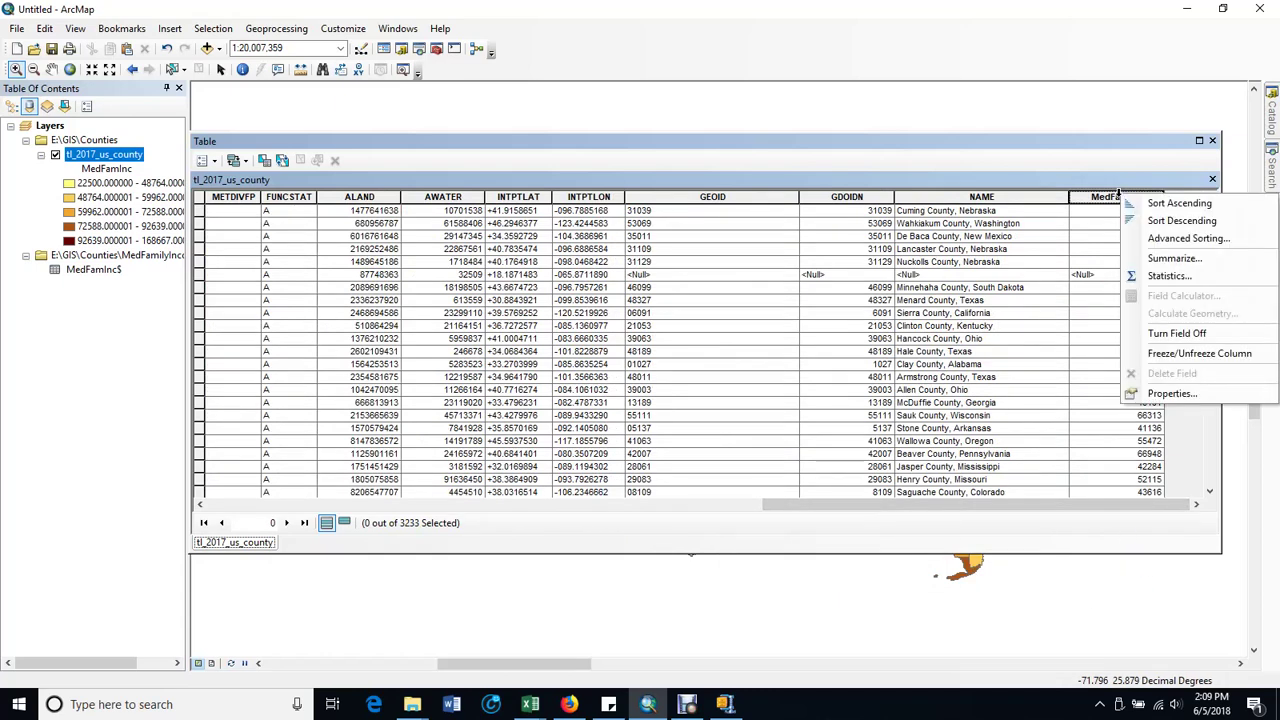
pyautogui.click(1162, 276)
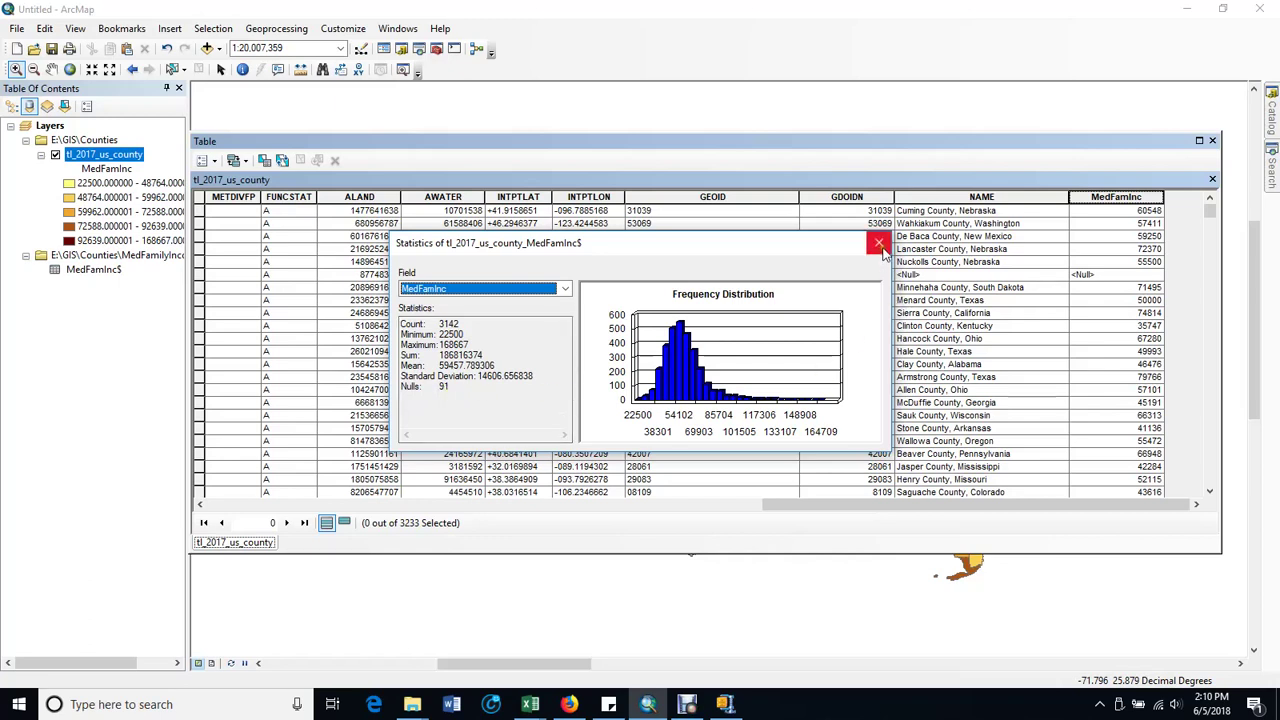
pyautogui.click(878, 244)
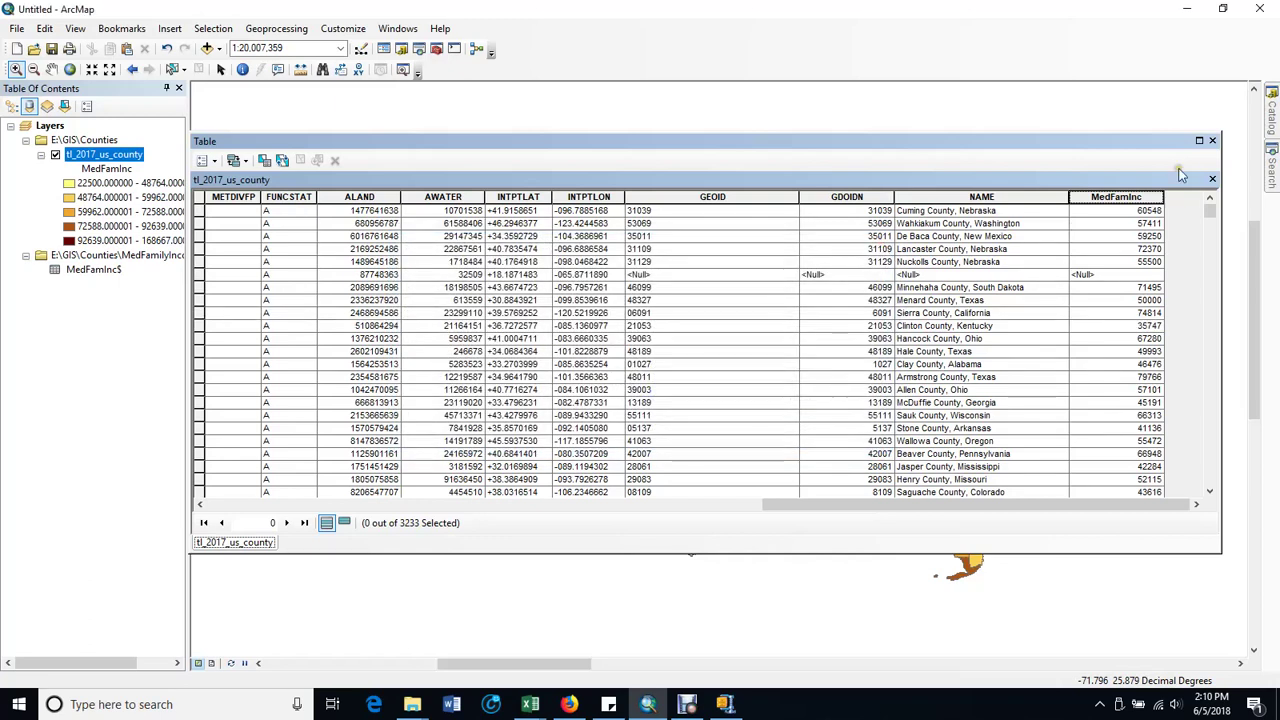
# Close the attribute table and widen the Table Of Contents enough to fit the full class range labels
pyautogui.click(1212, 141)
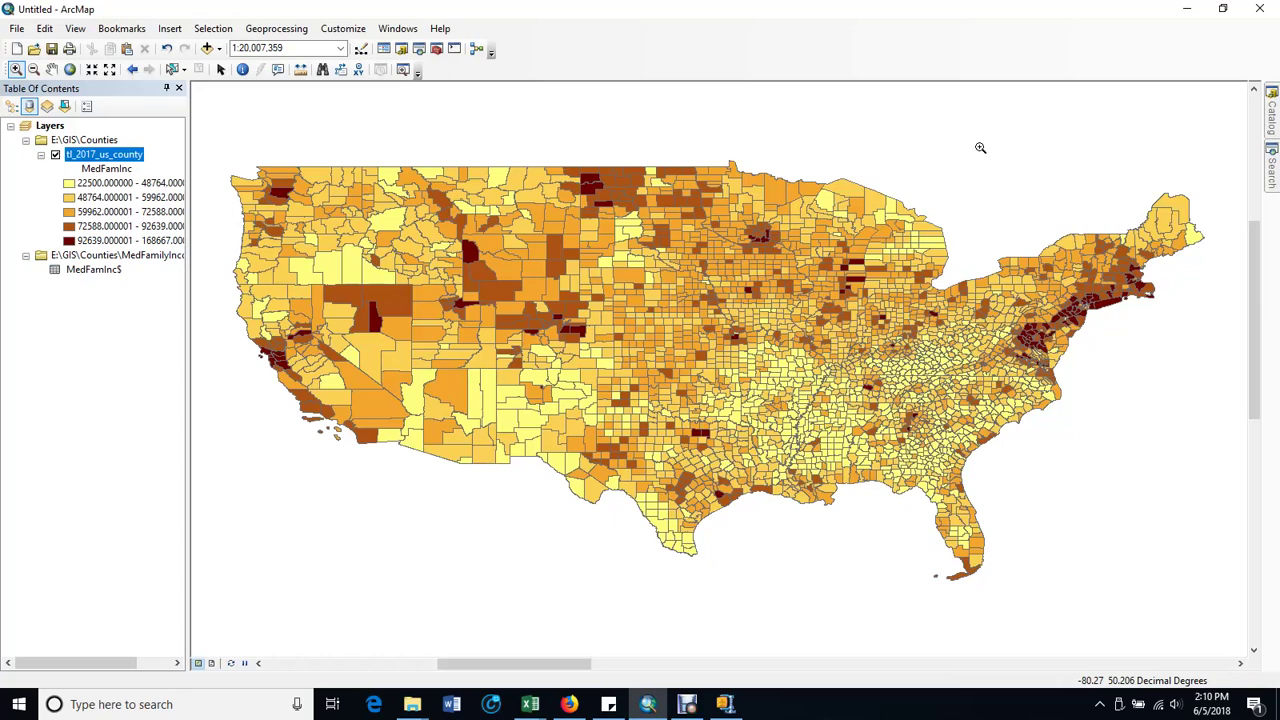
pyautogui.moveTo(188, 137); pyautogui.dragTo(215, 146)
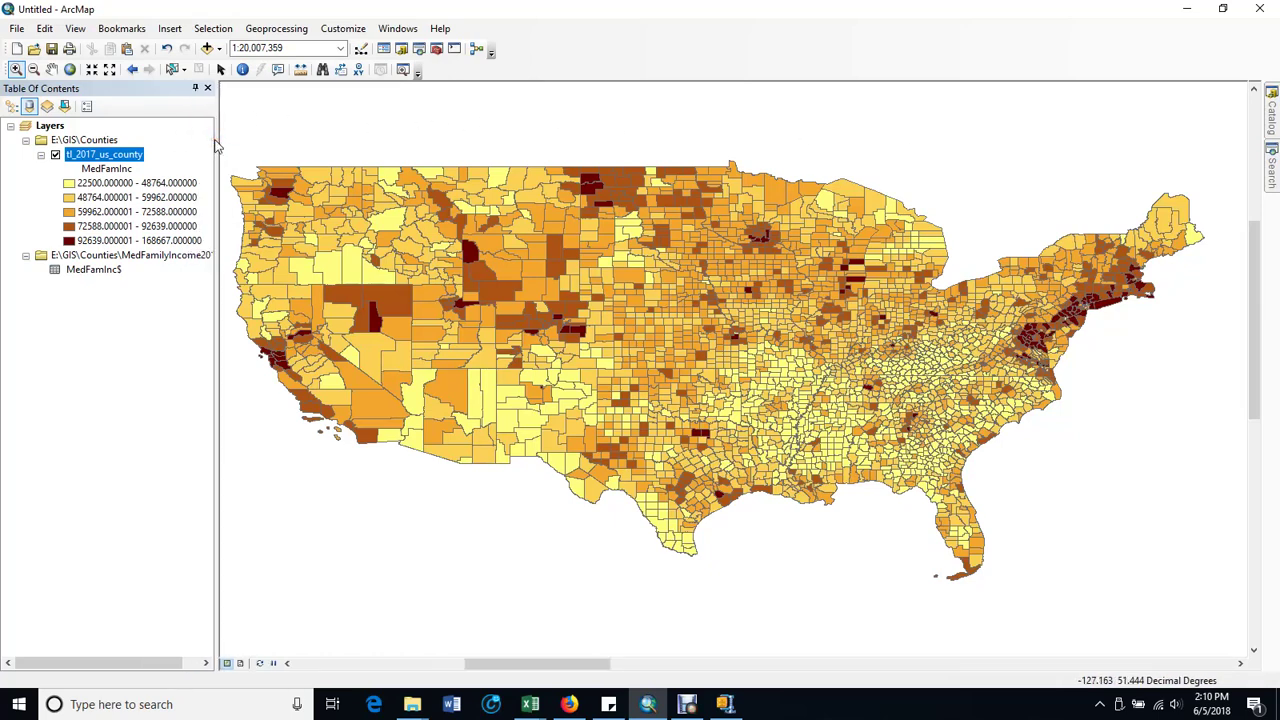